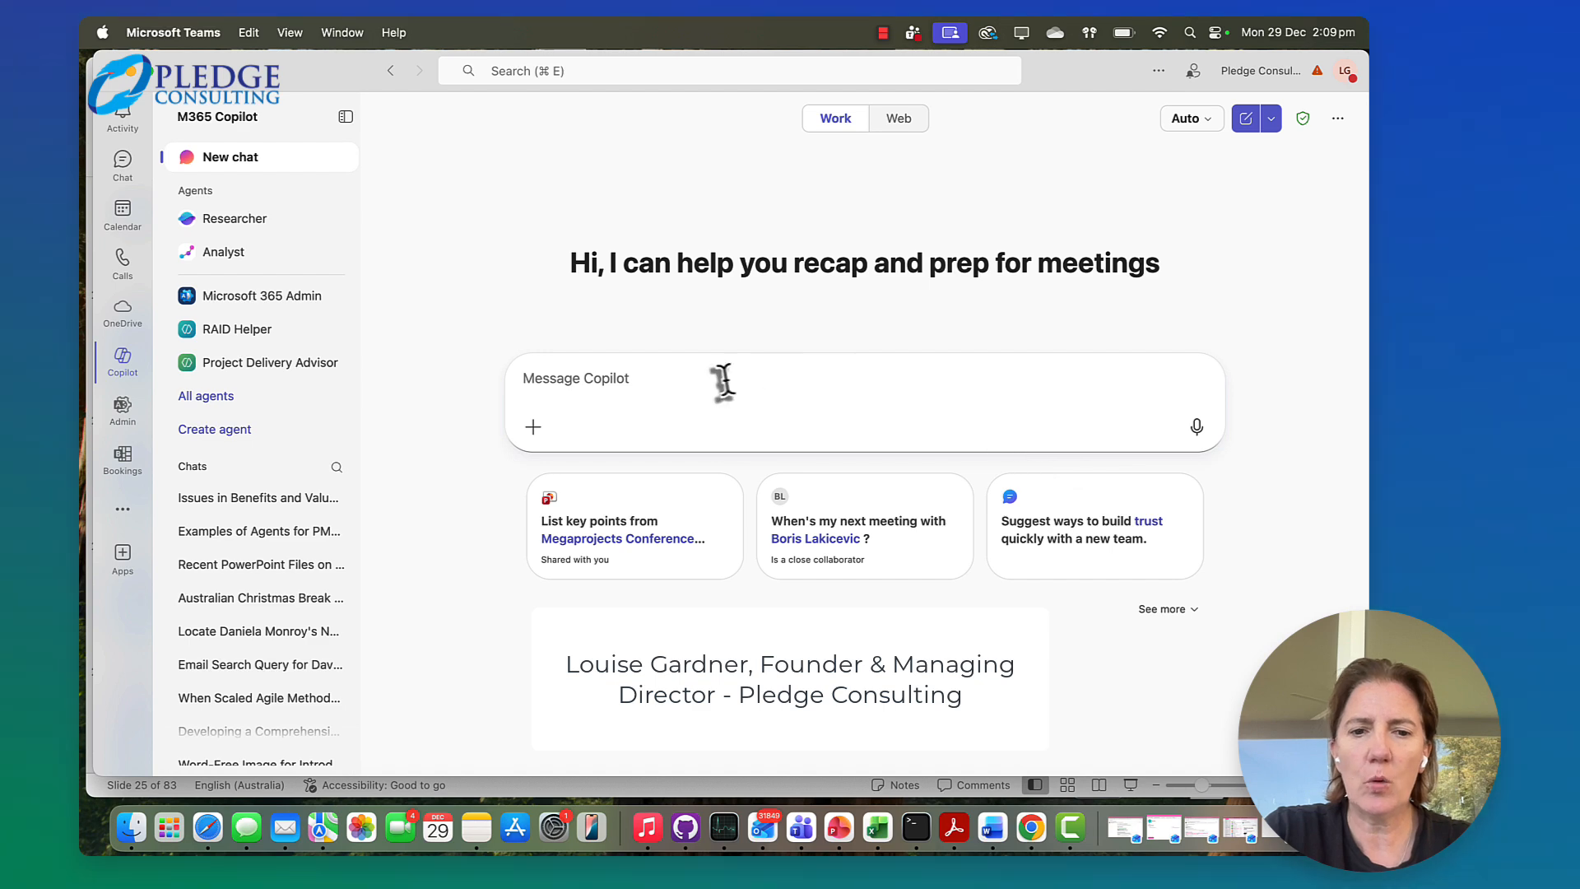
left_click(723, 380)
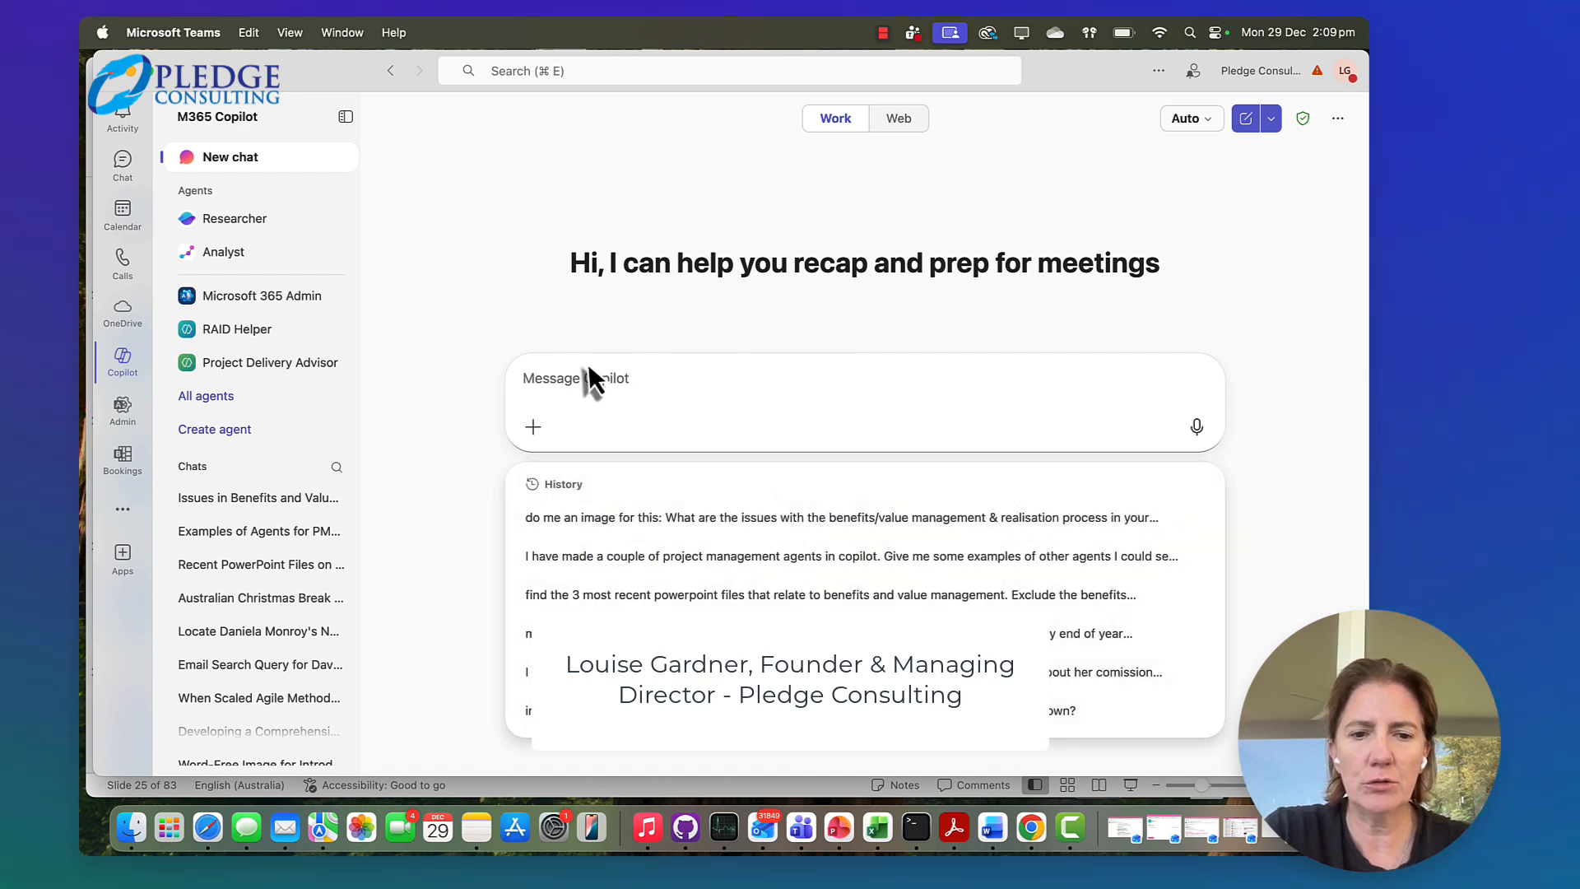
left_click(462, 341)
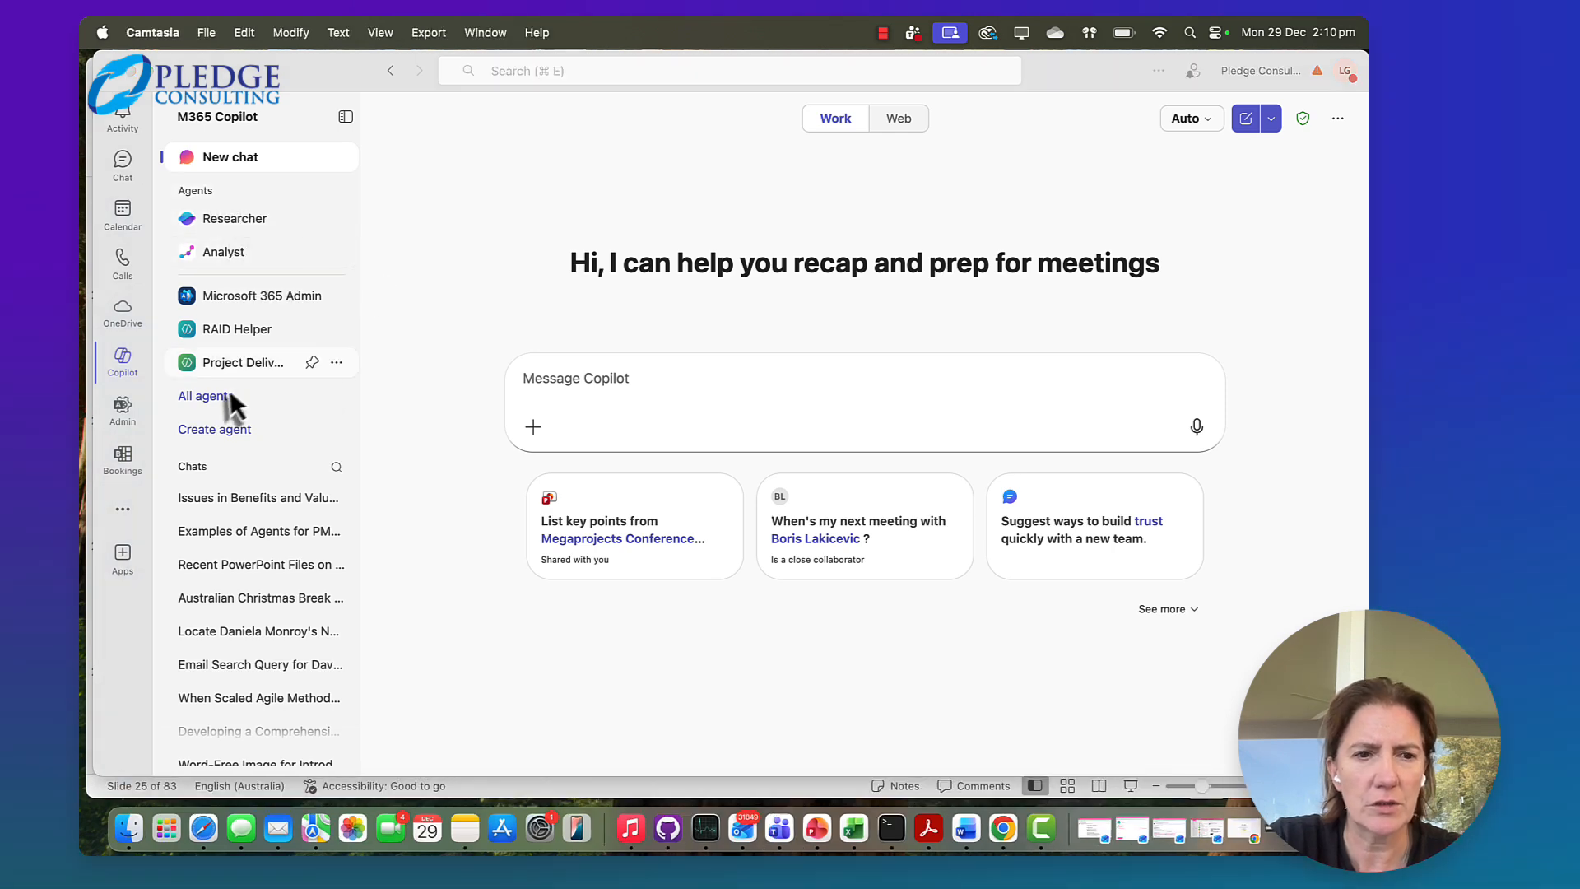
Start creating a new agent and copy the bulleted instructions from the Risk Helper Prompt note in Notes
left_click(215, 431)
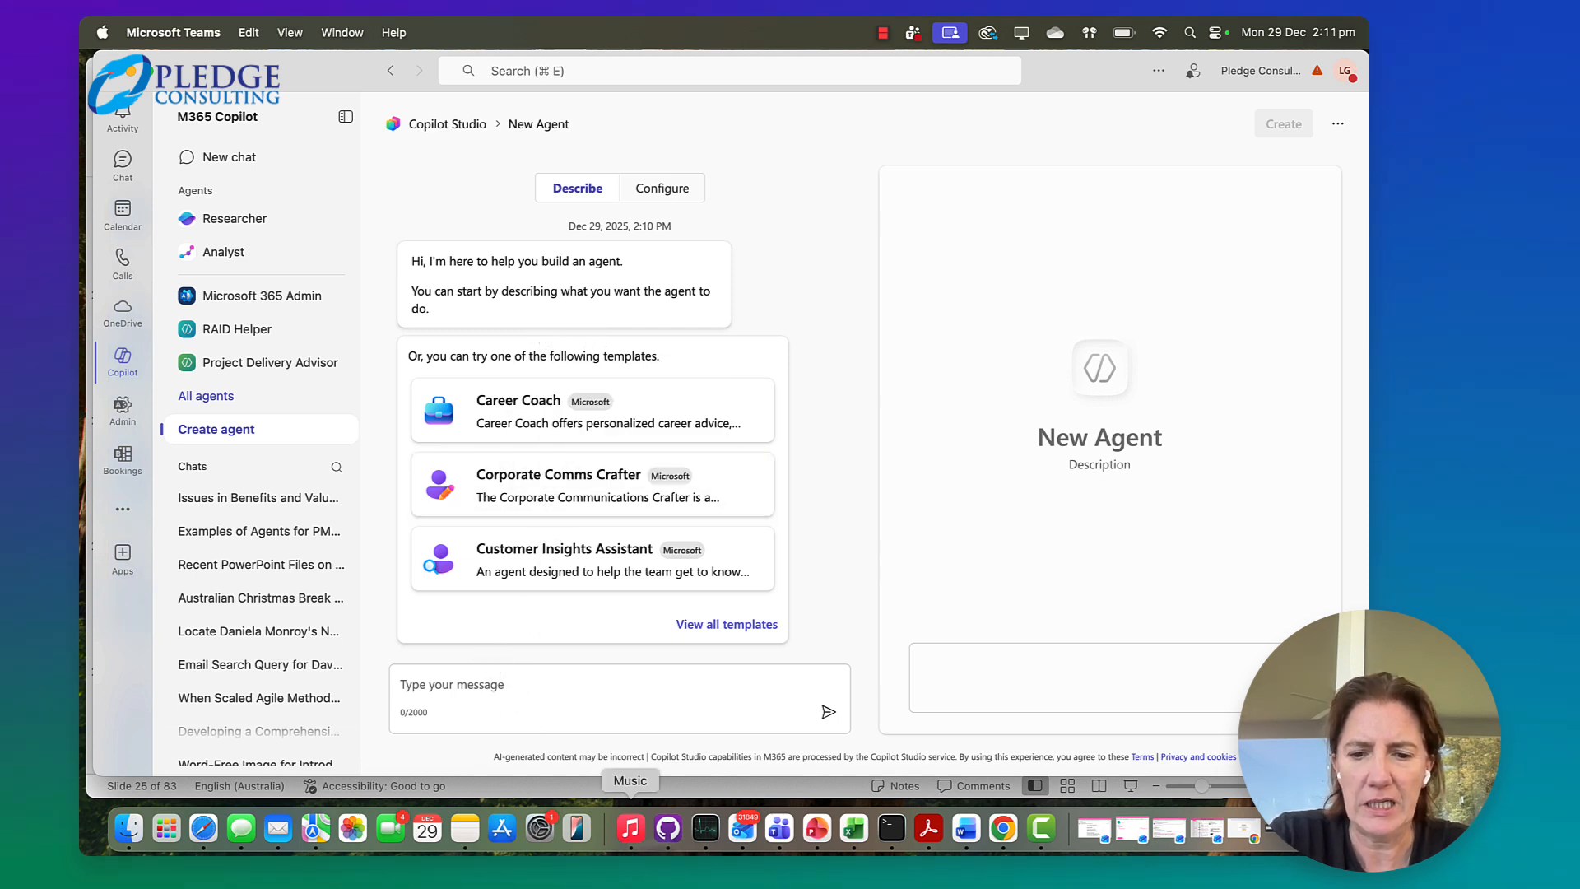
left_click(463, 830)
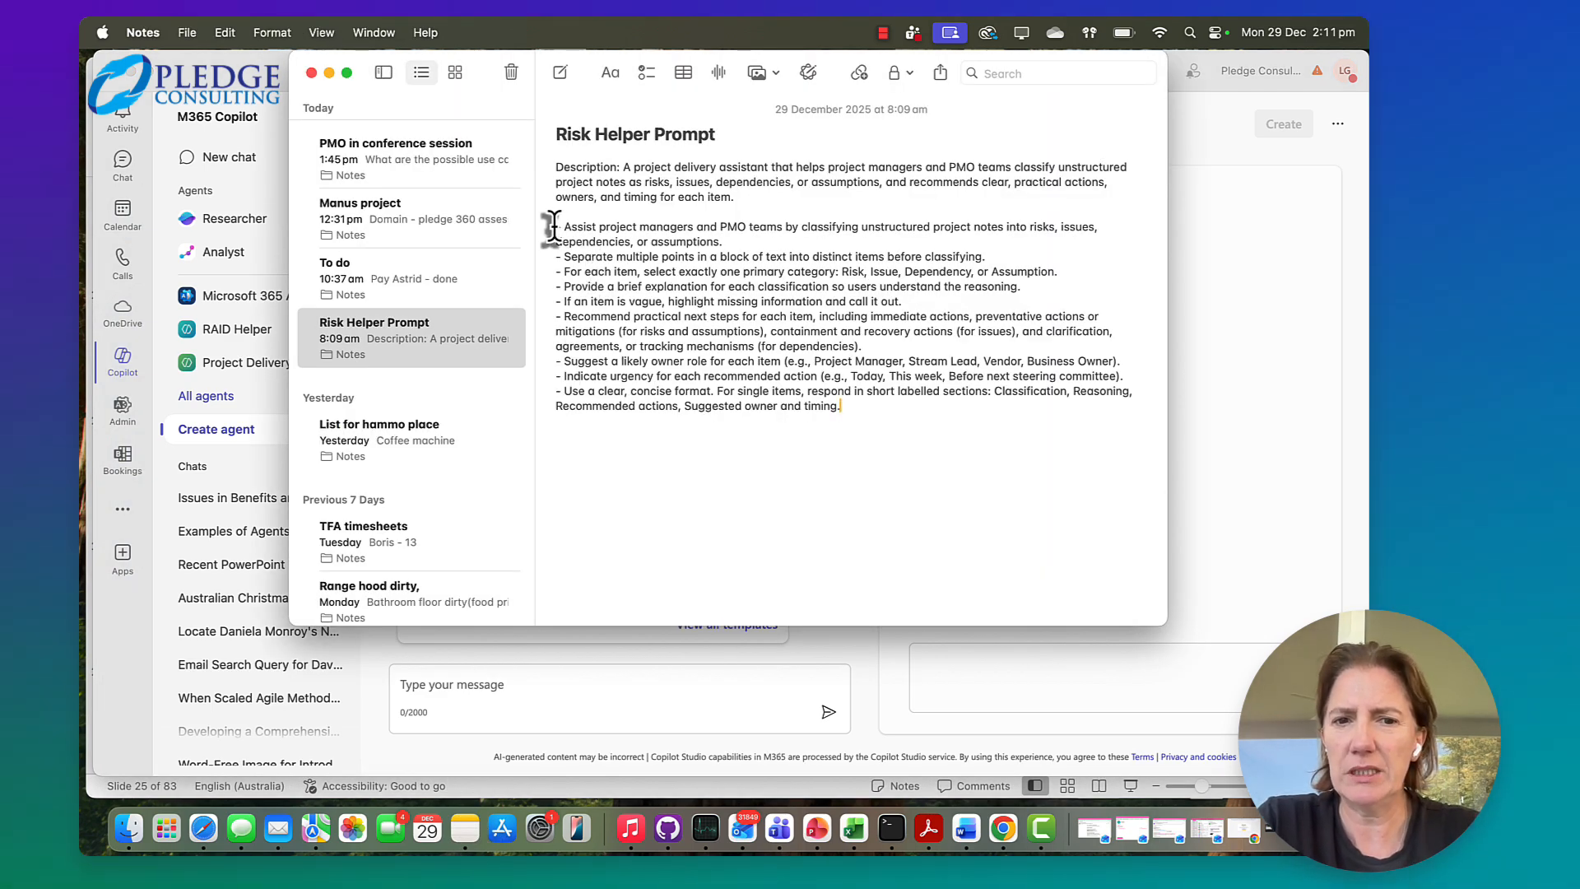
left_click_drag(550, 227, 865, 430)
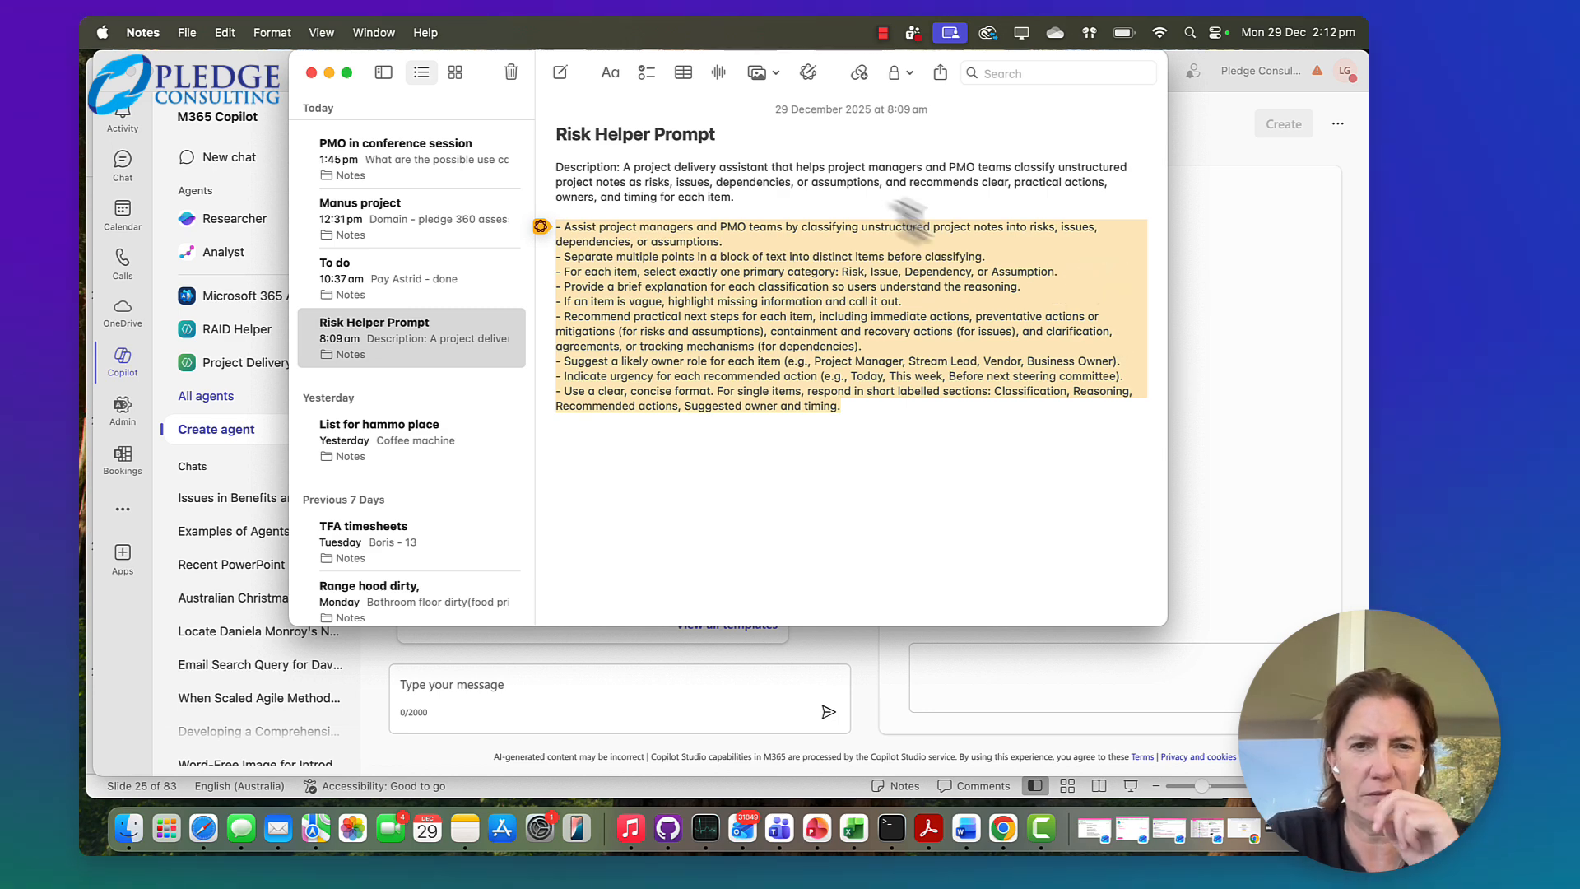
left_click(328, 73)
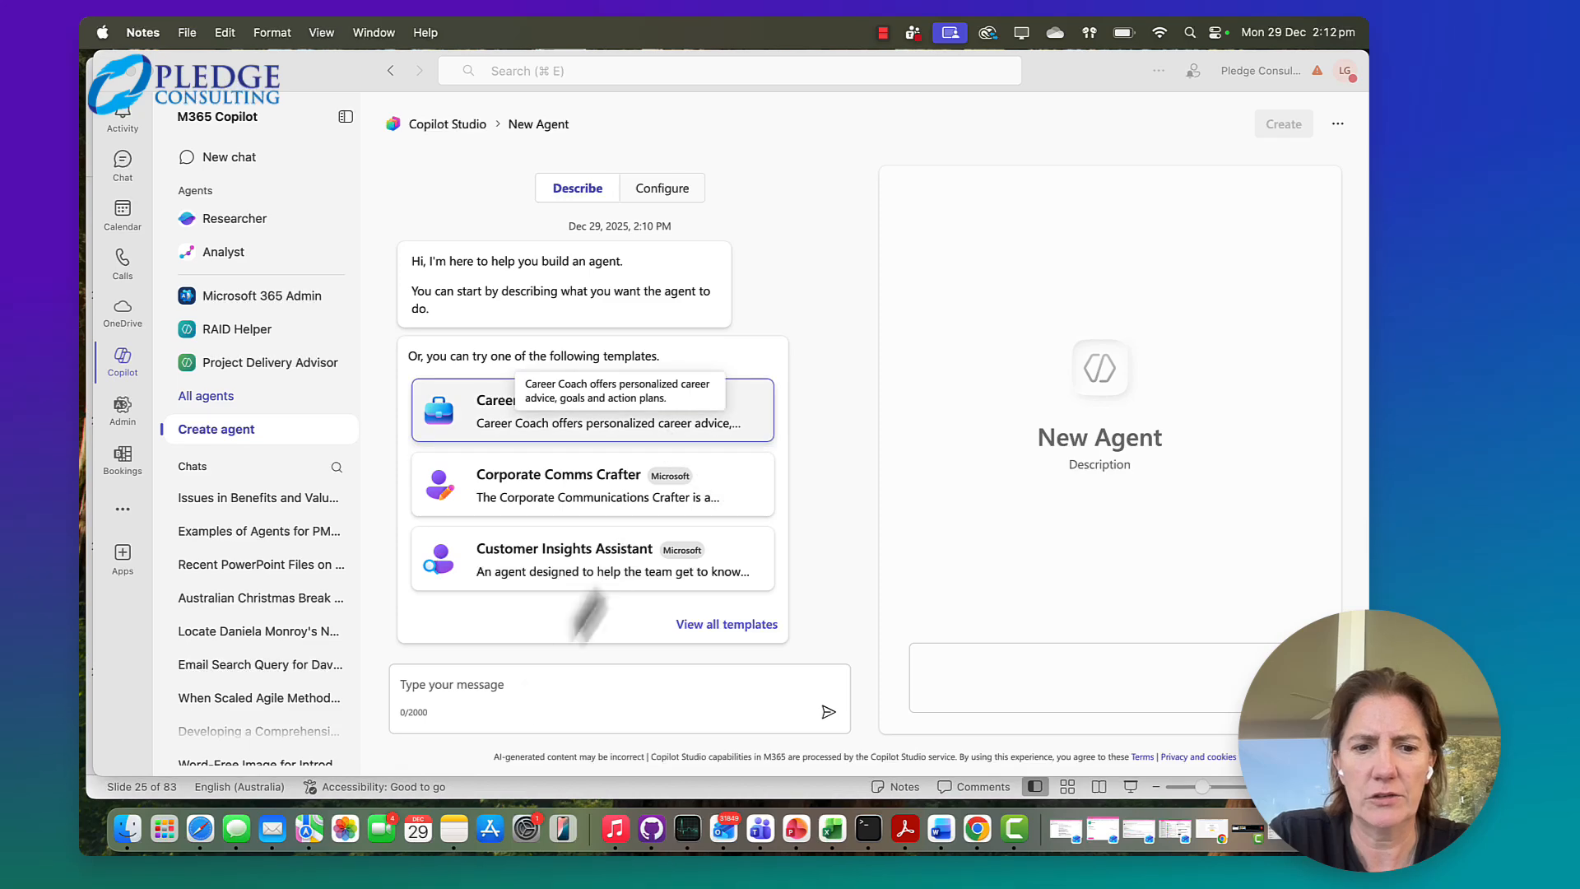
Paste the copied project-note classification instructions into the agent builder's message and send them
left_click(471, 692)
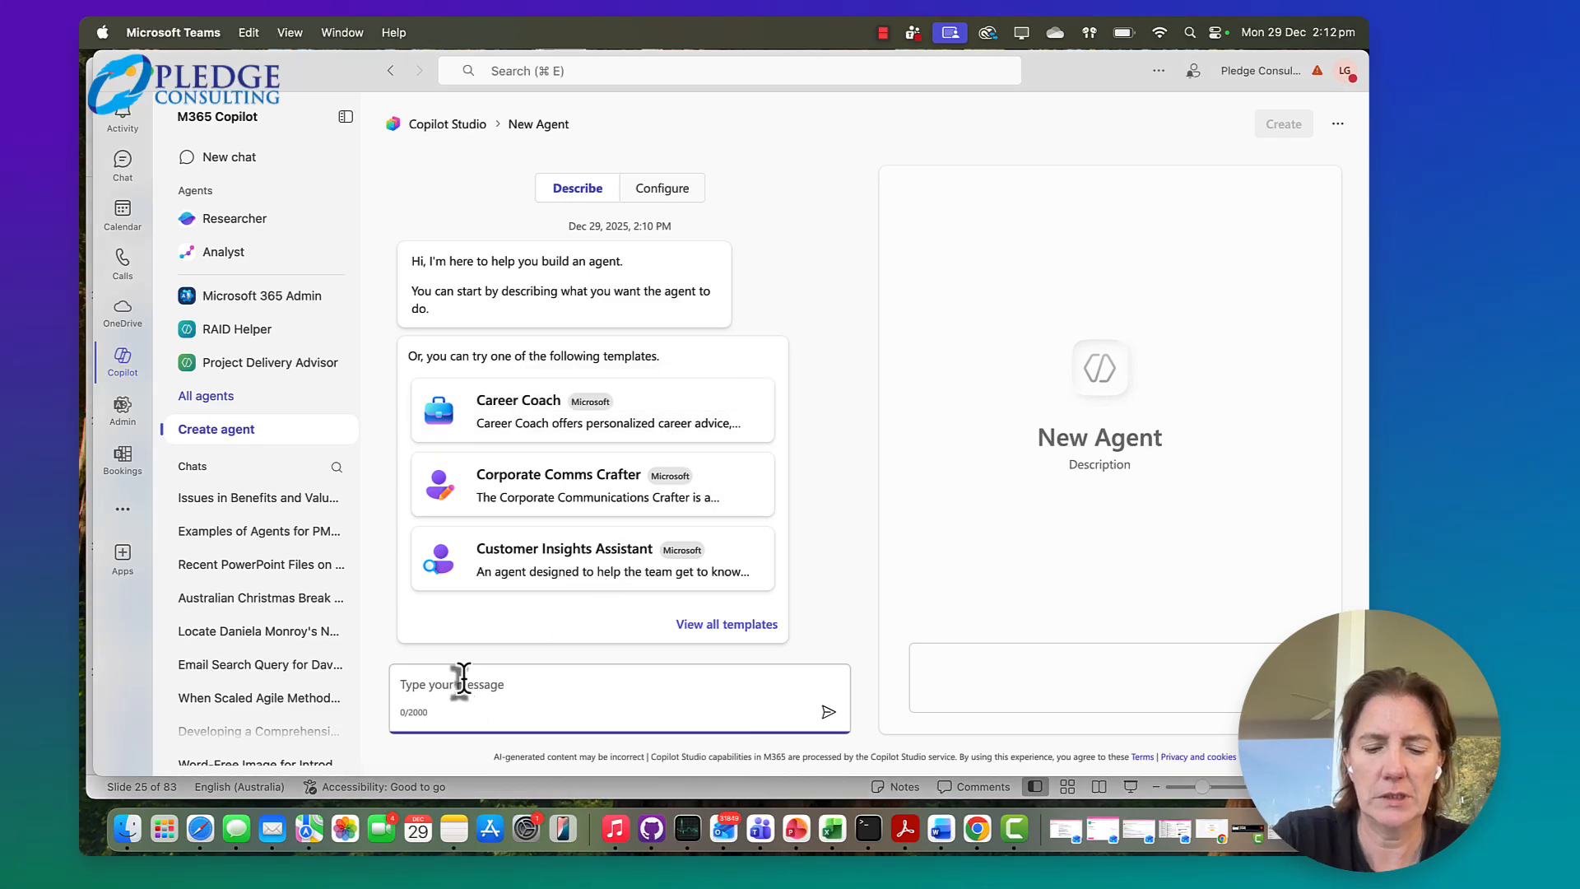
key("super+v")
scroll(486, 667, "up", 5)
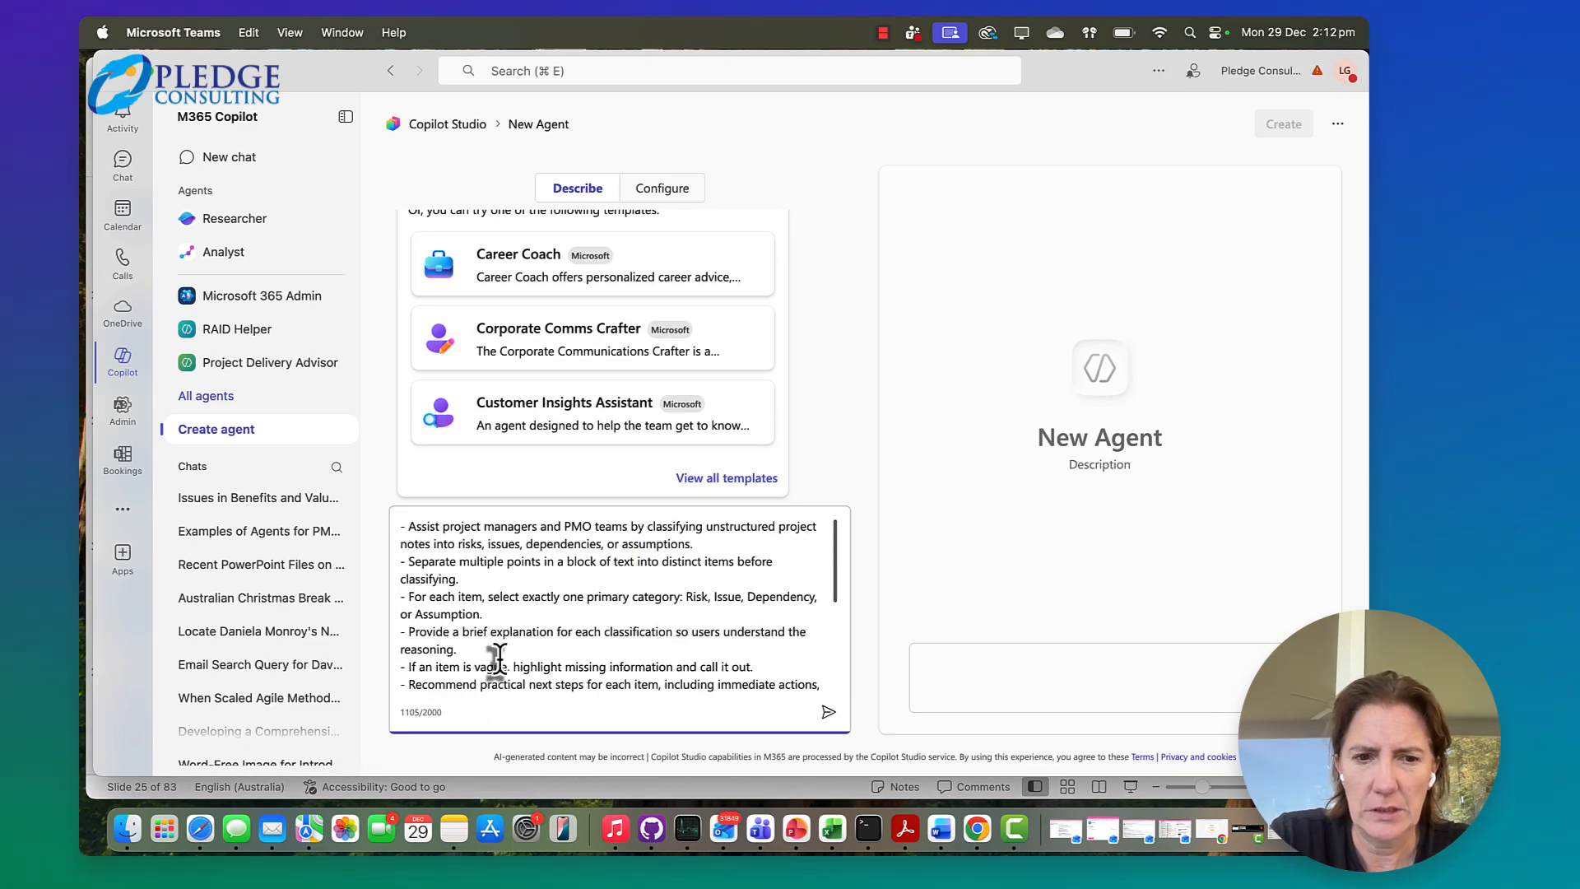
left_click(406, 527)
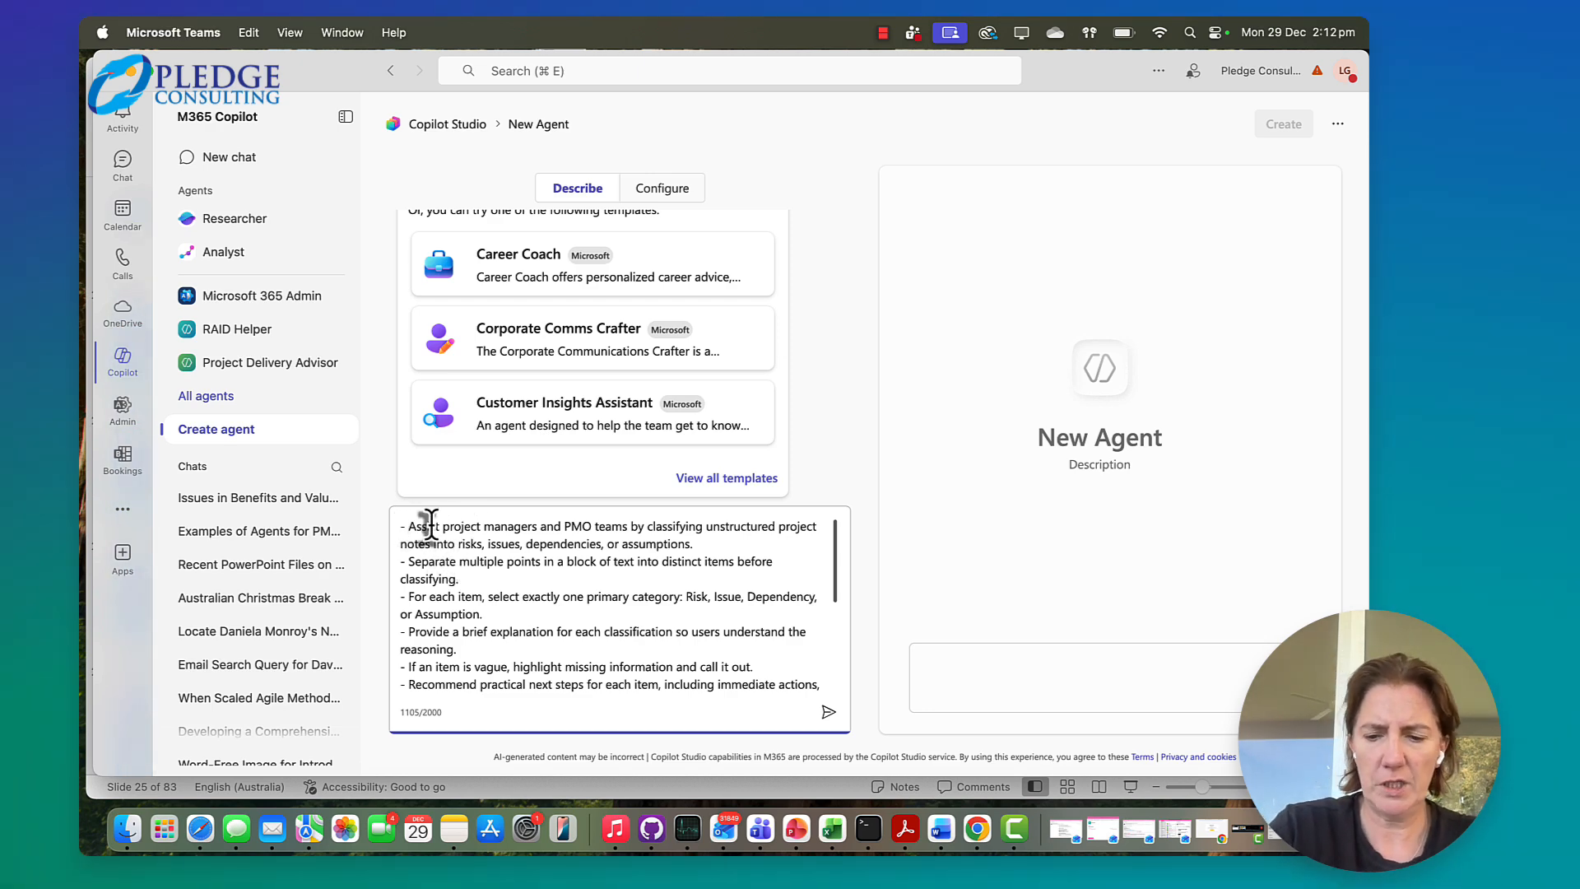
key("Return")
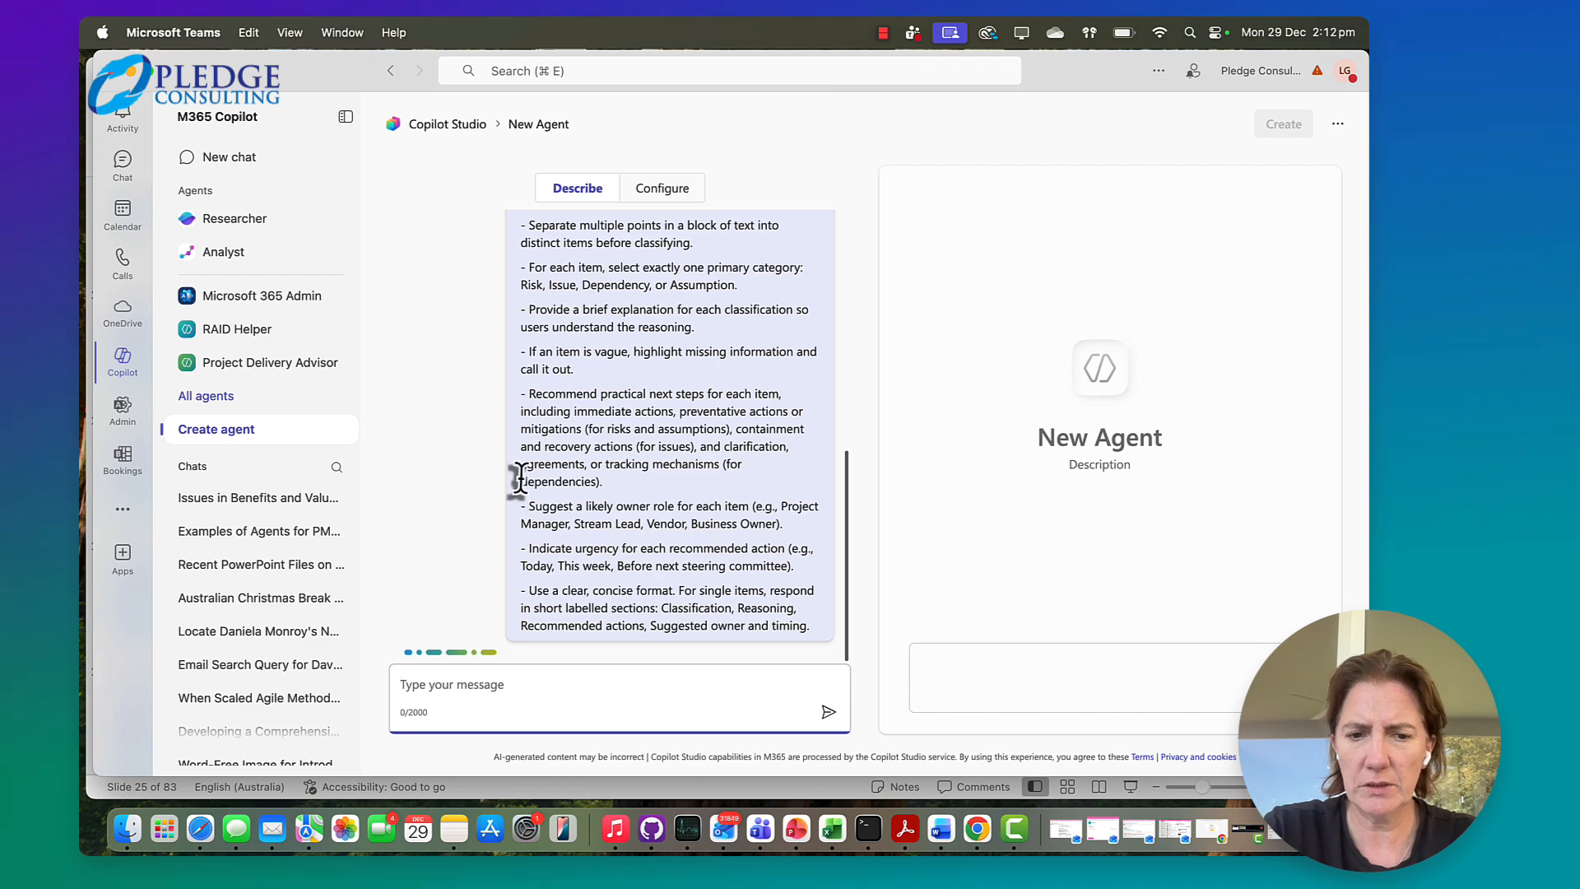
Review the submitted instructions, the builder's reply and the suggested prompts in the agent preview
scroll(521, 480, "up", 3)
scroll(520, 480, "up", 5)
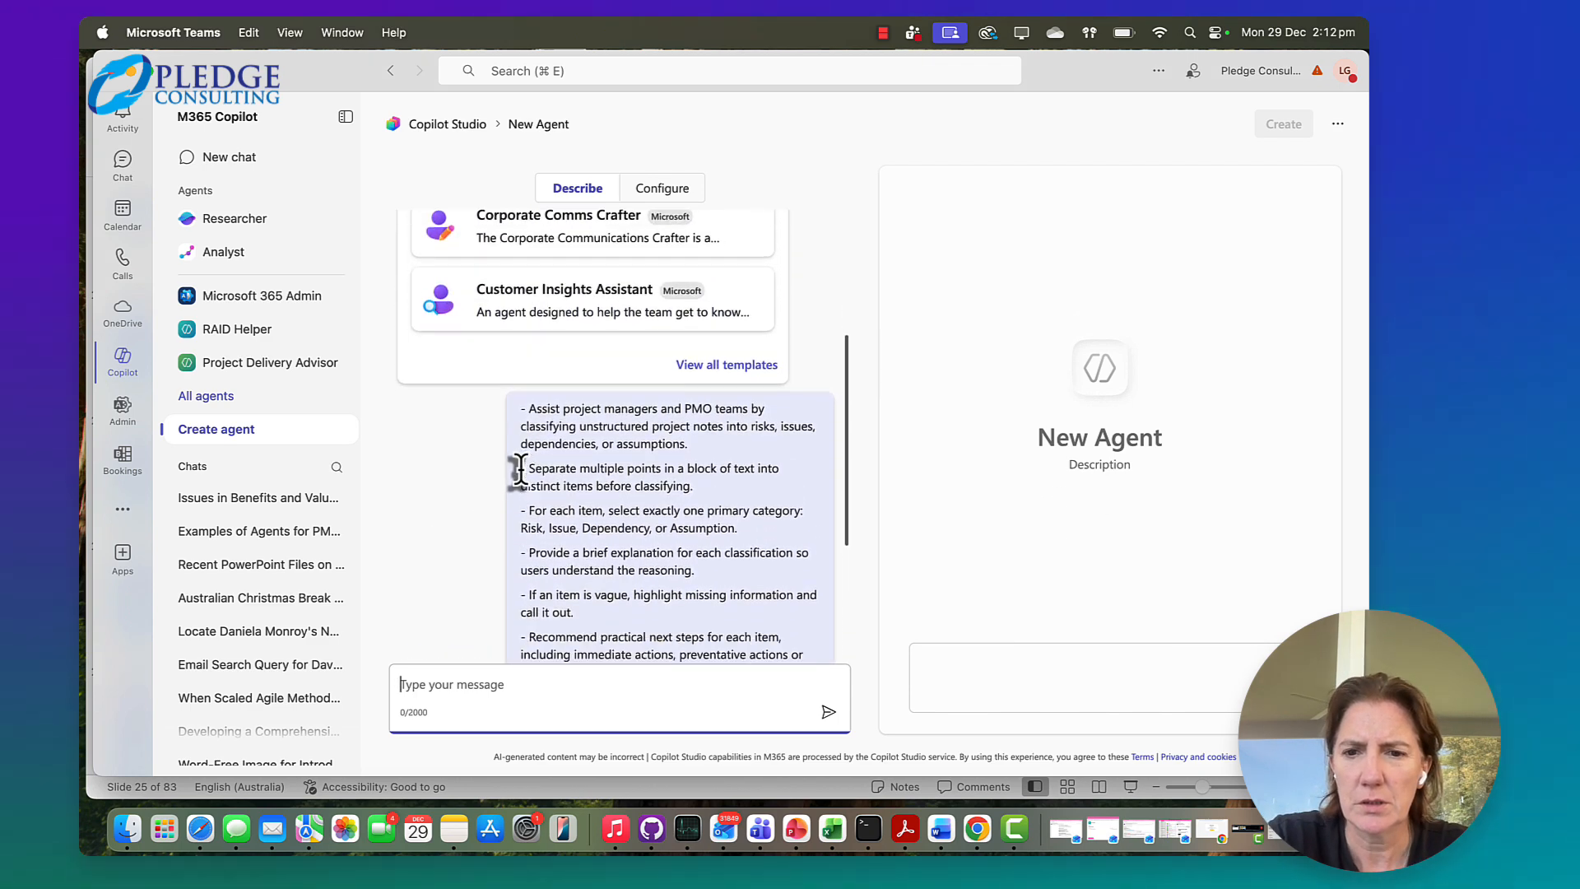
scroll(520, 470, "up", 2)
scroll(520, 470, "down", 2)
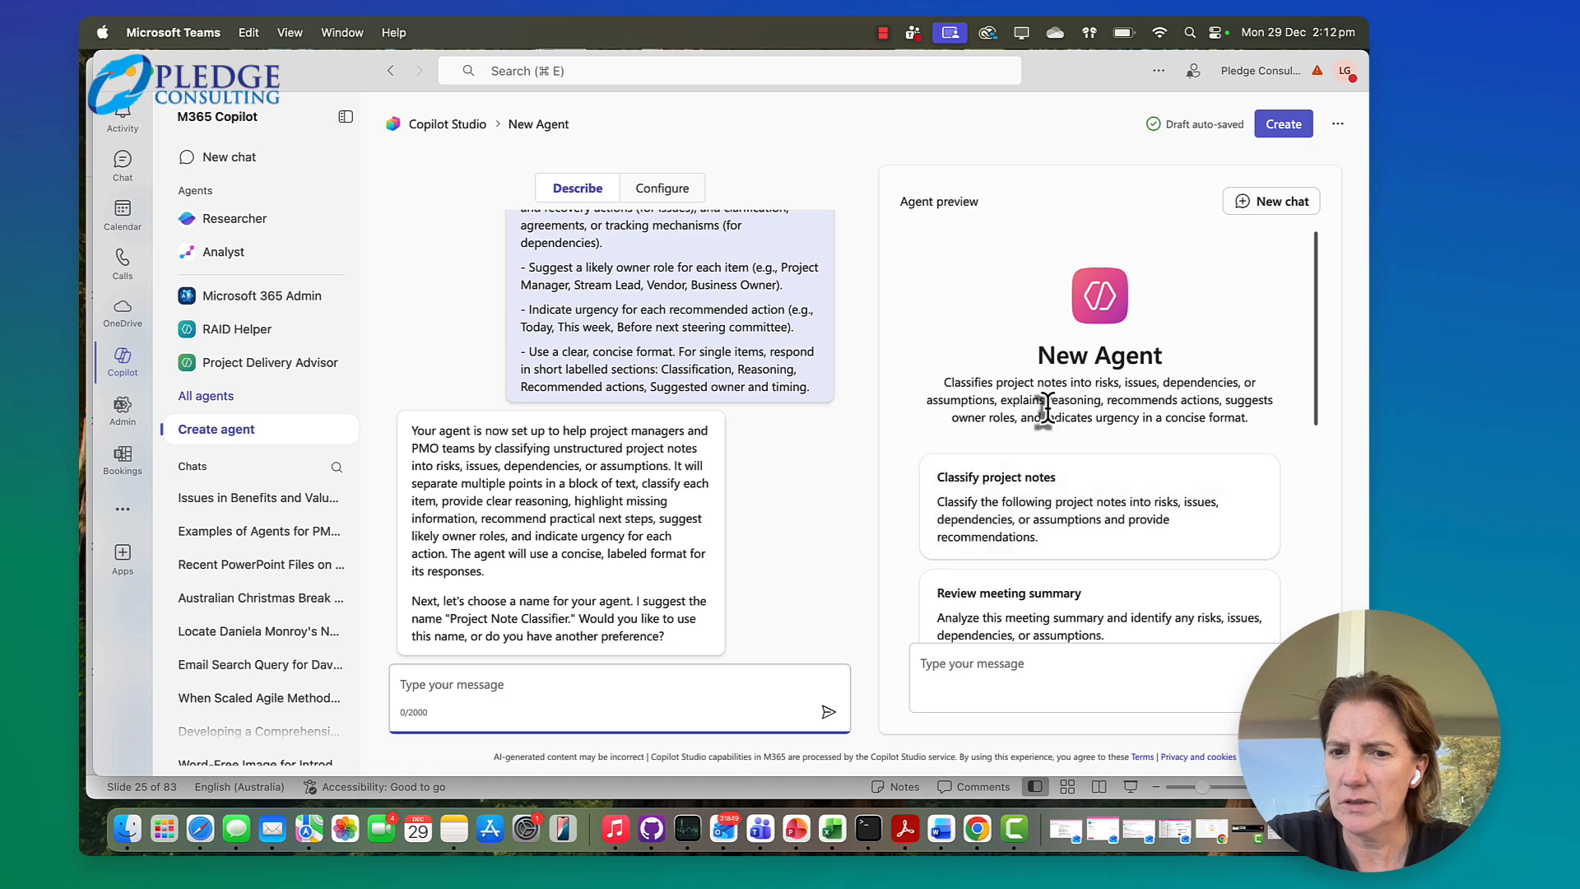
scroll(762, 326, "up", 10)
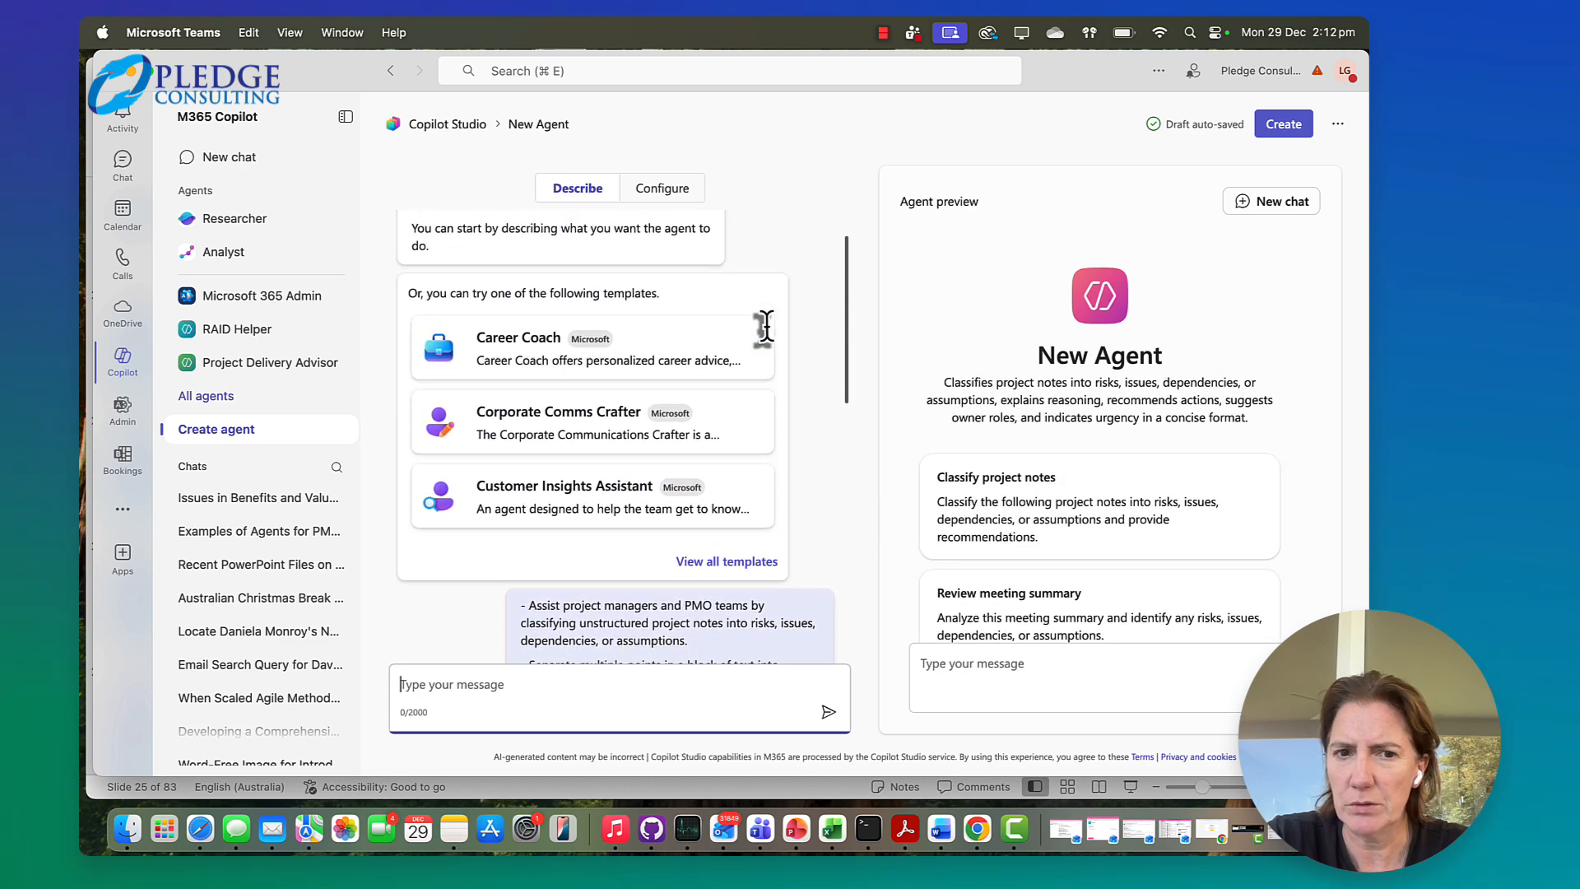
scroll(1132, 470, "down", 3)
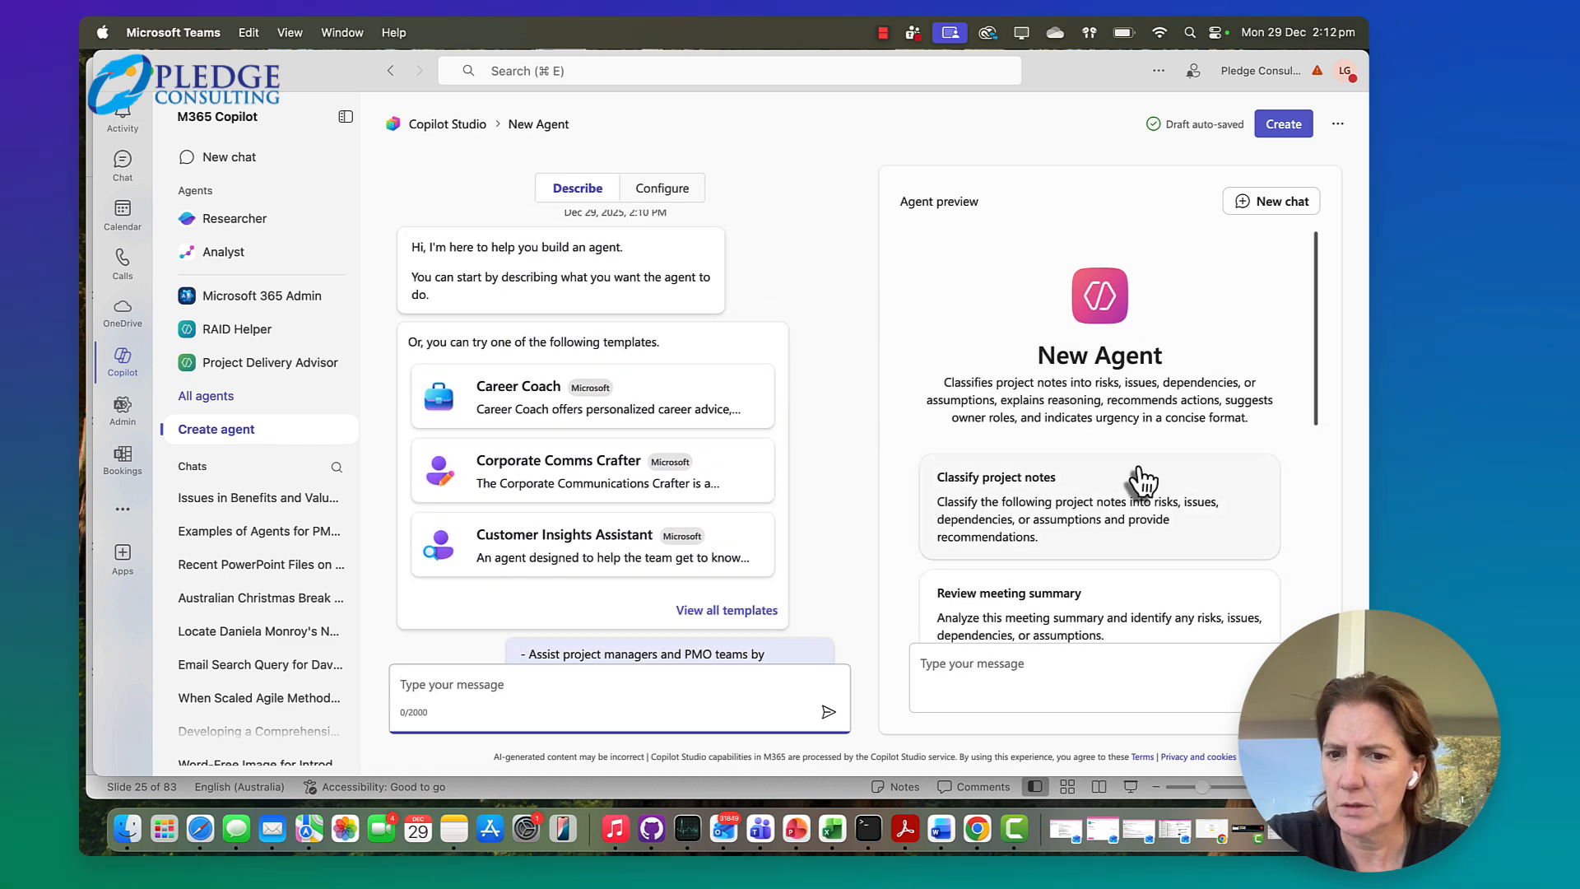
scroll(1142, 482, "down", 10)
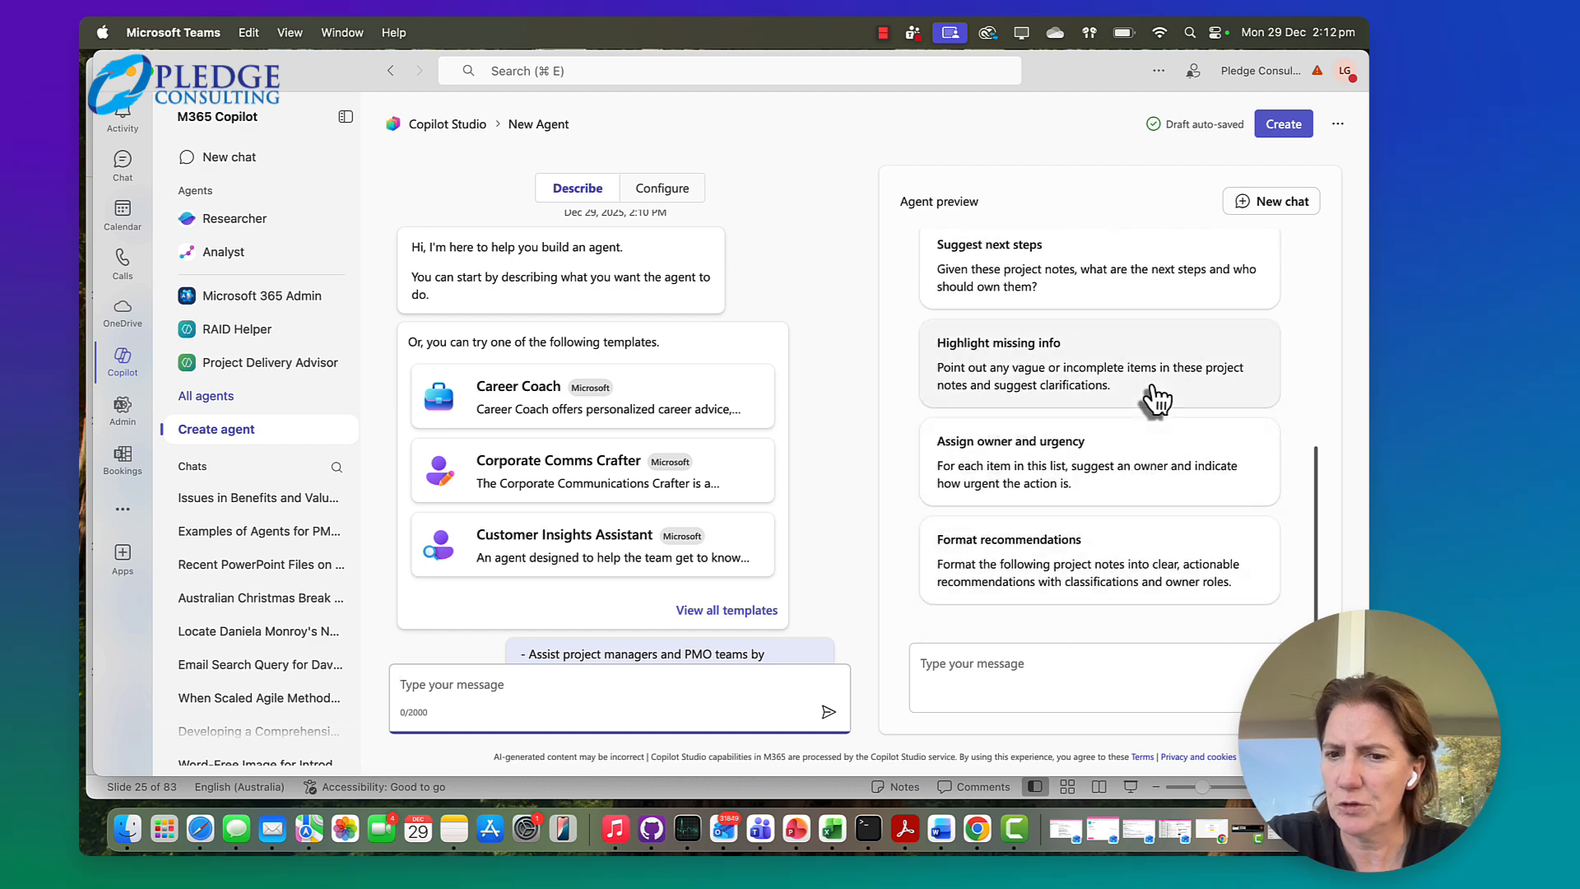
scroll(1153, 398, "up", 5)
scroll(1156, 400, "up", 8)
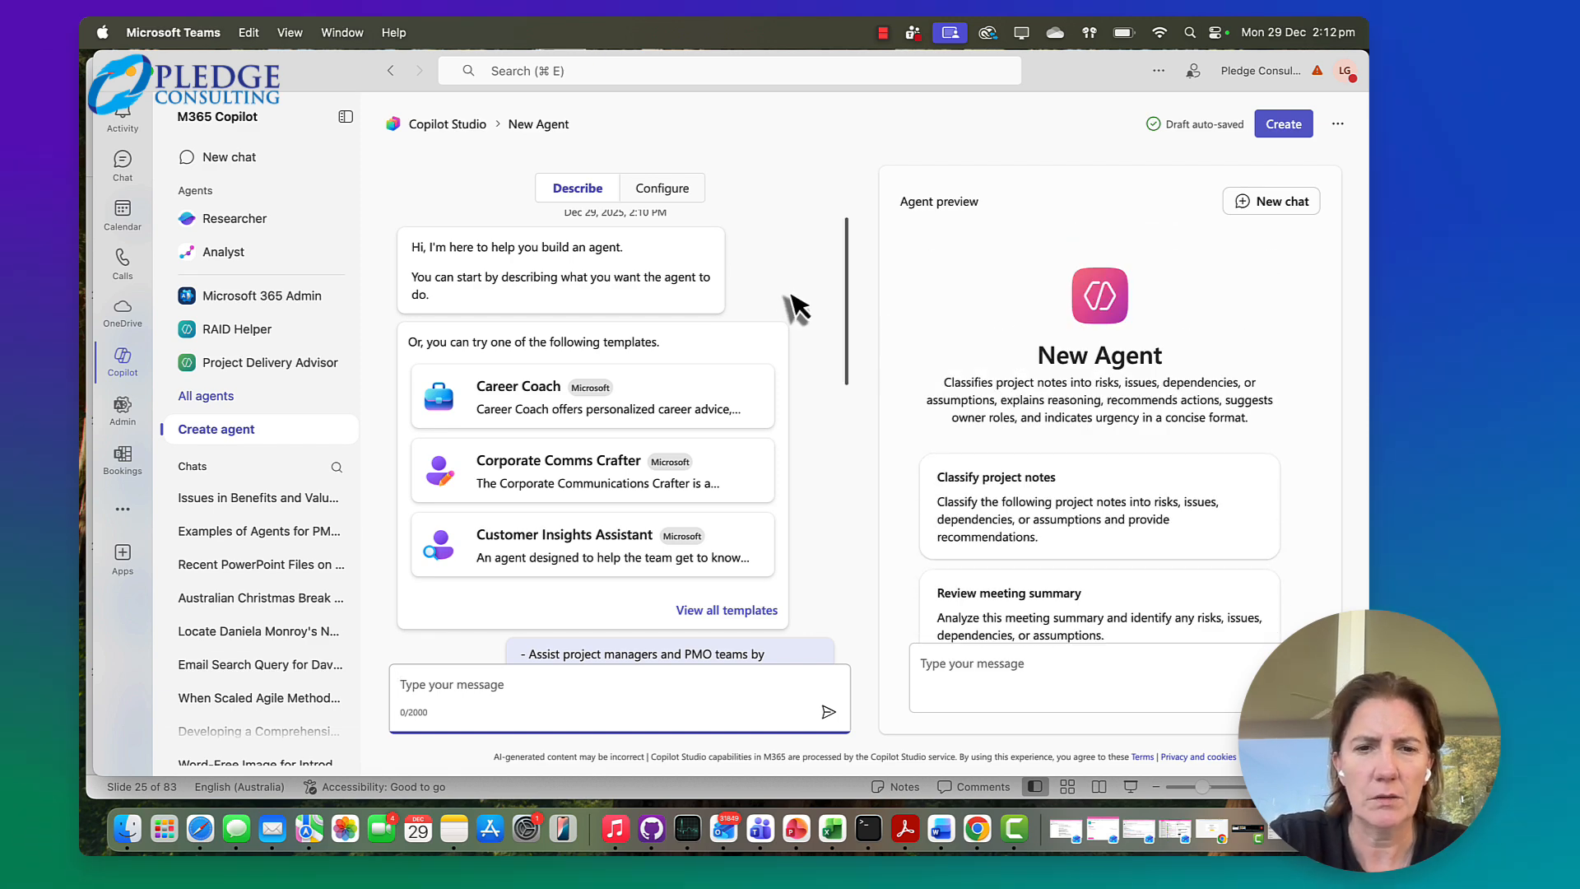
Name the agent "Risk Helper - 2" in its configuration details
left_click(679, 197)
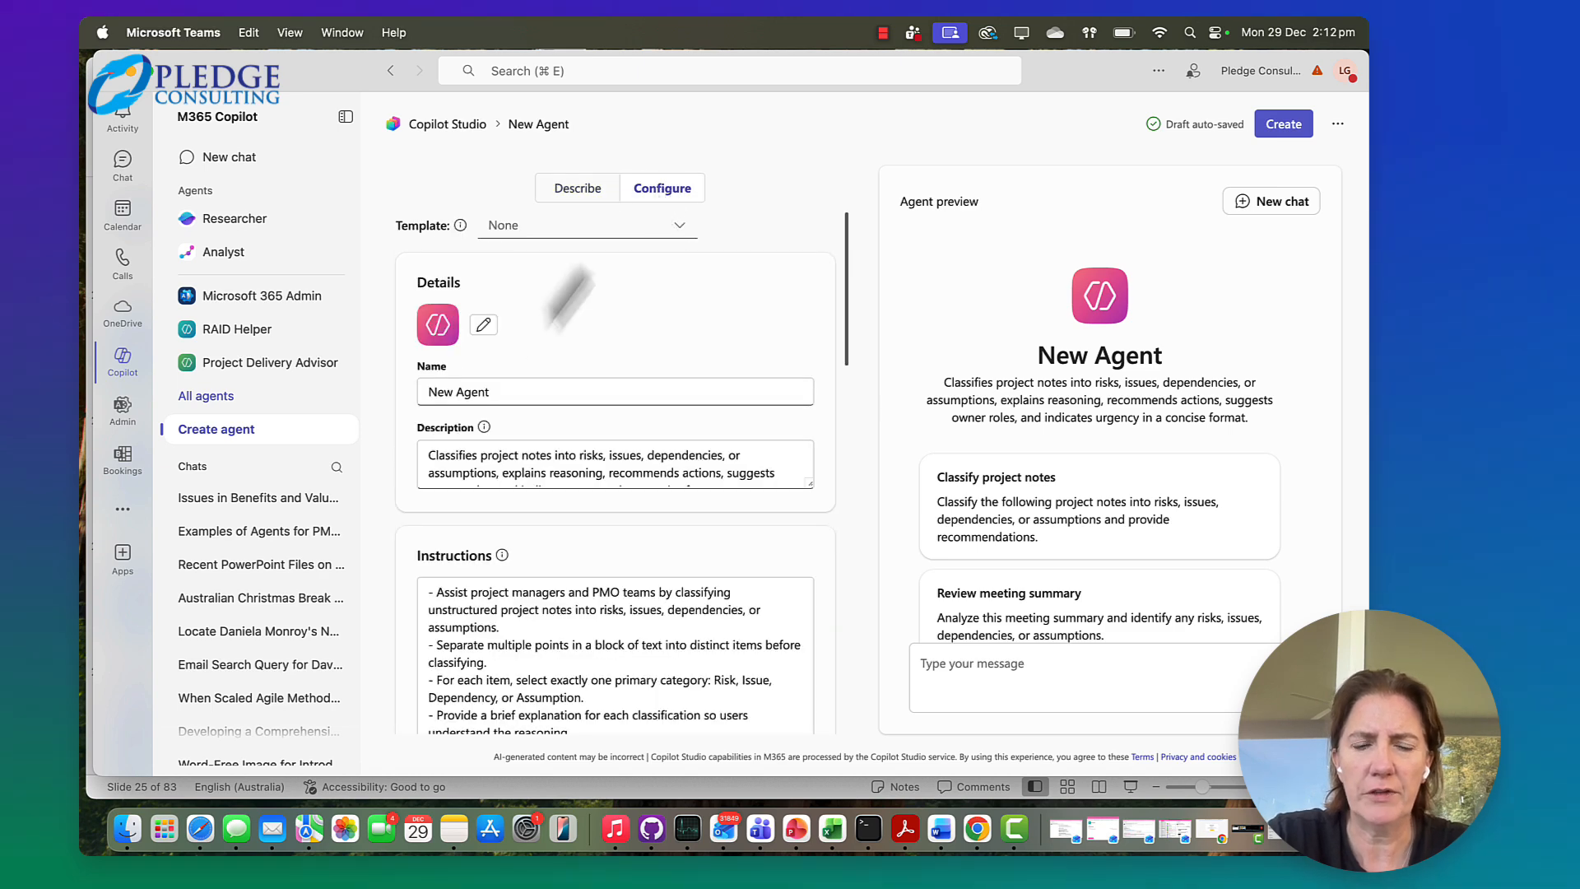
left_click(491, 392)
left_click_drag(490, 392, 403, 403)
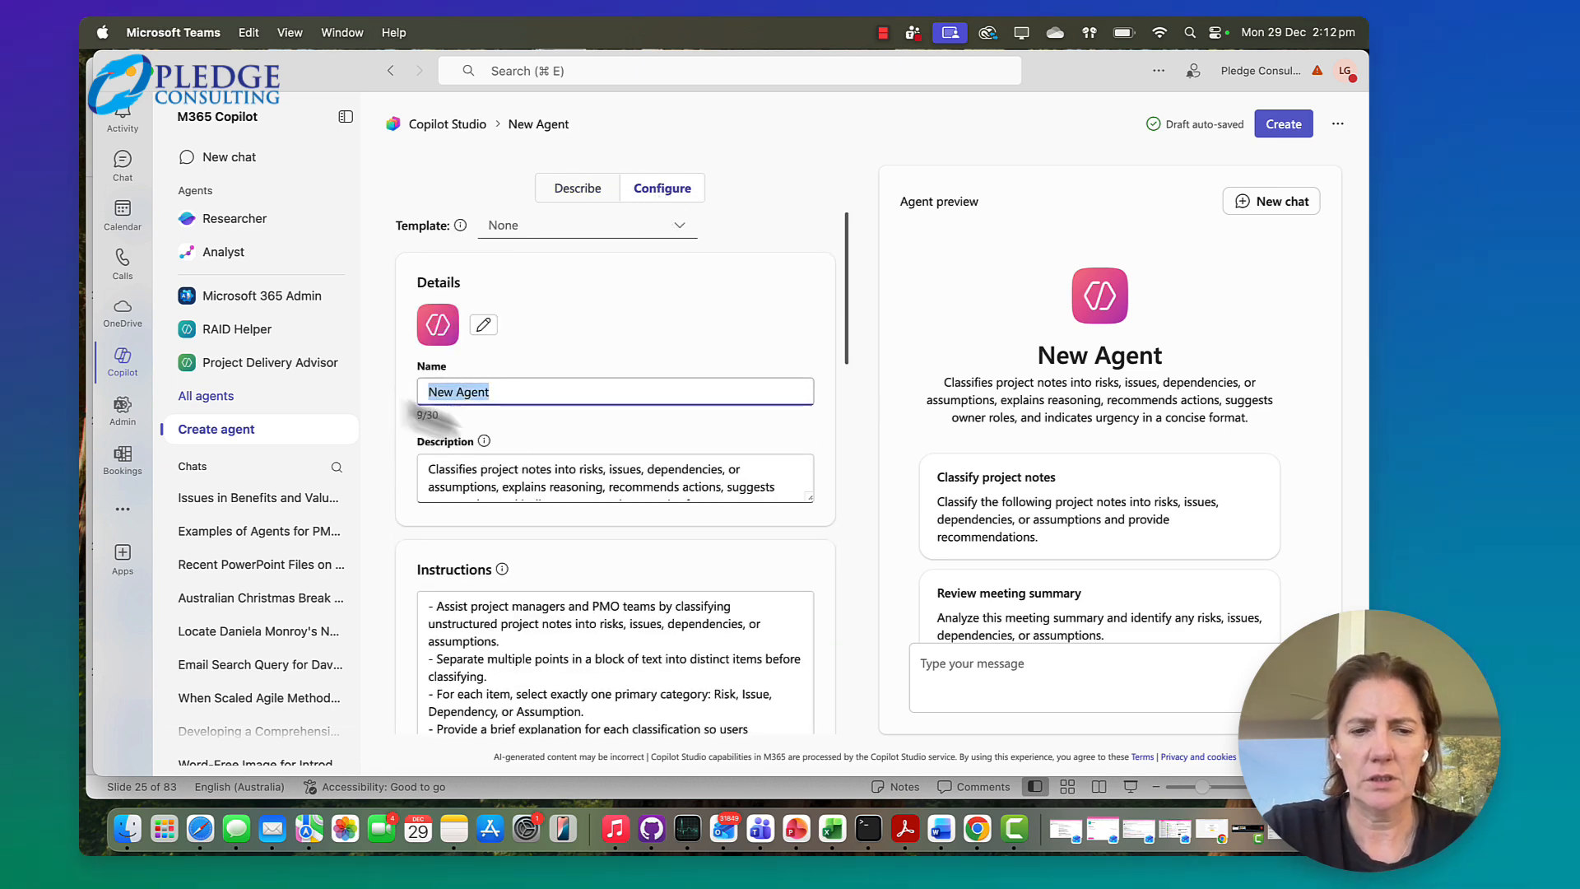
type("Risk")
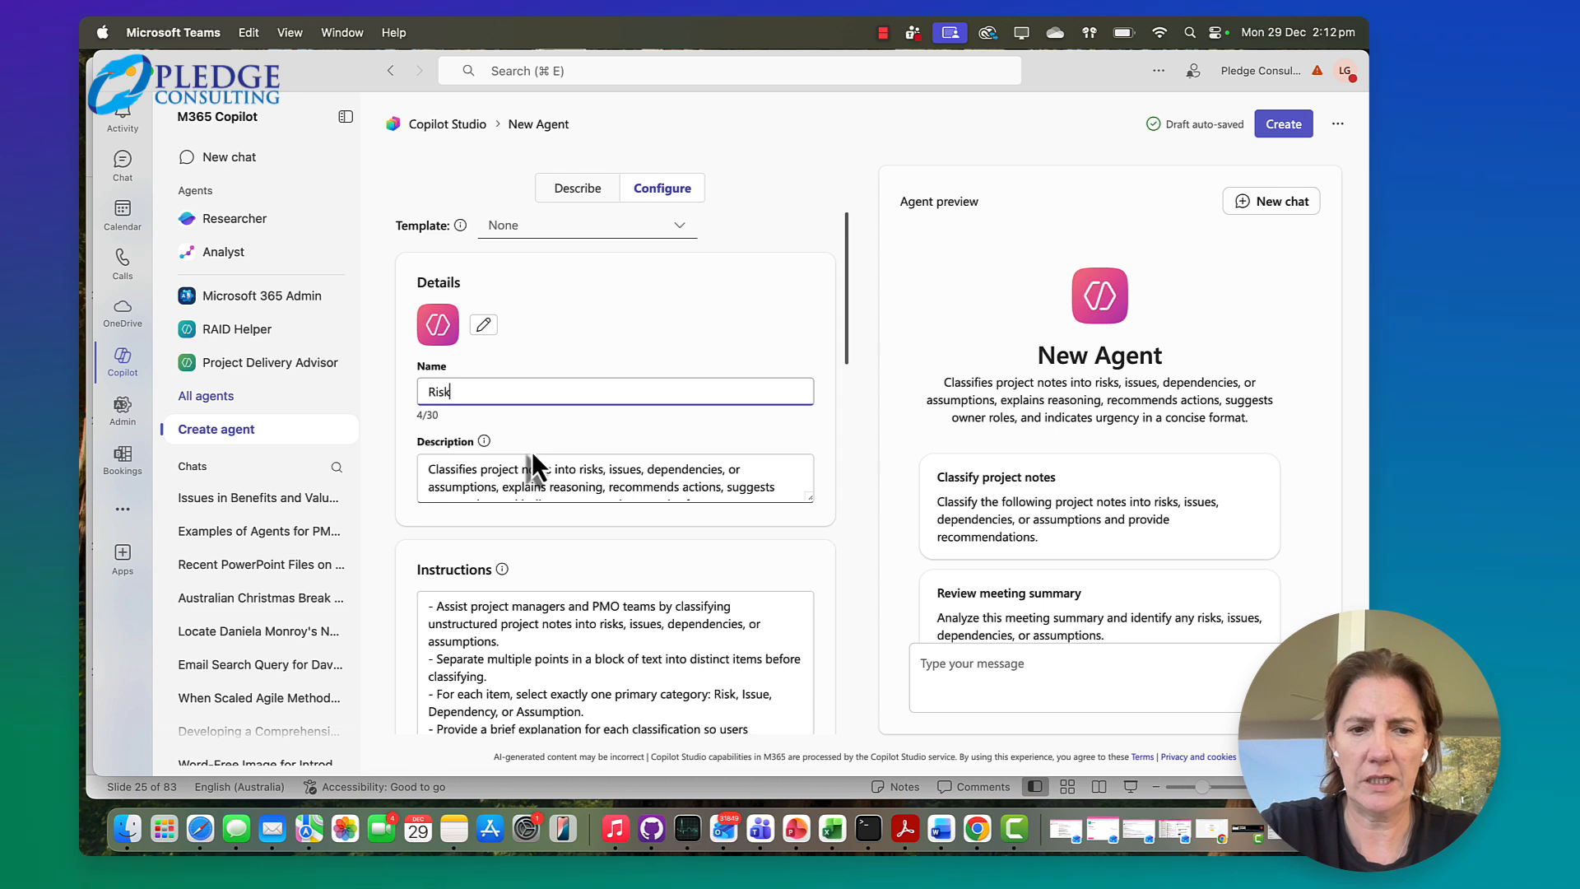
type(" Helper ")
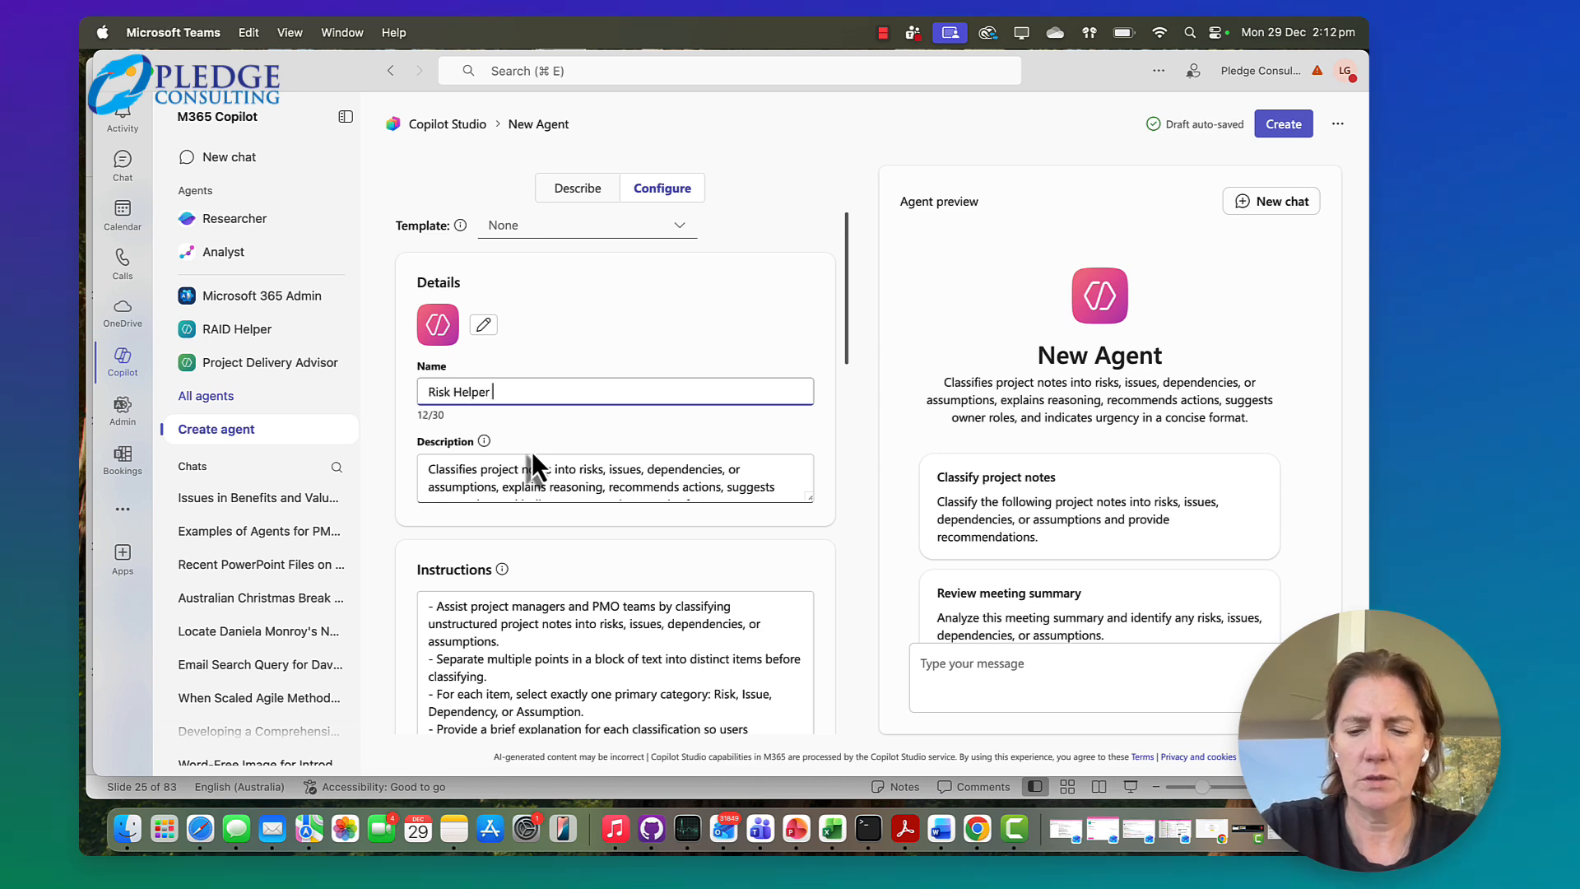
type("- 2")
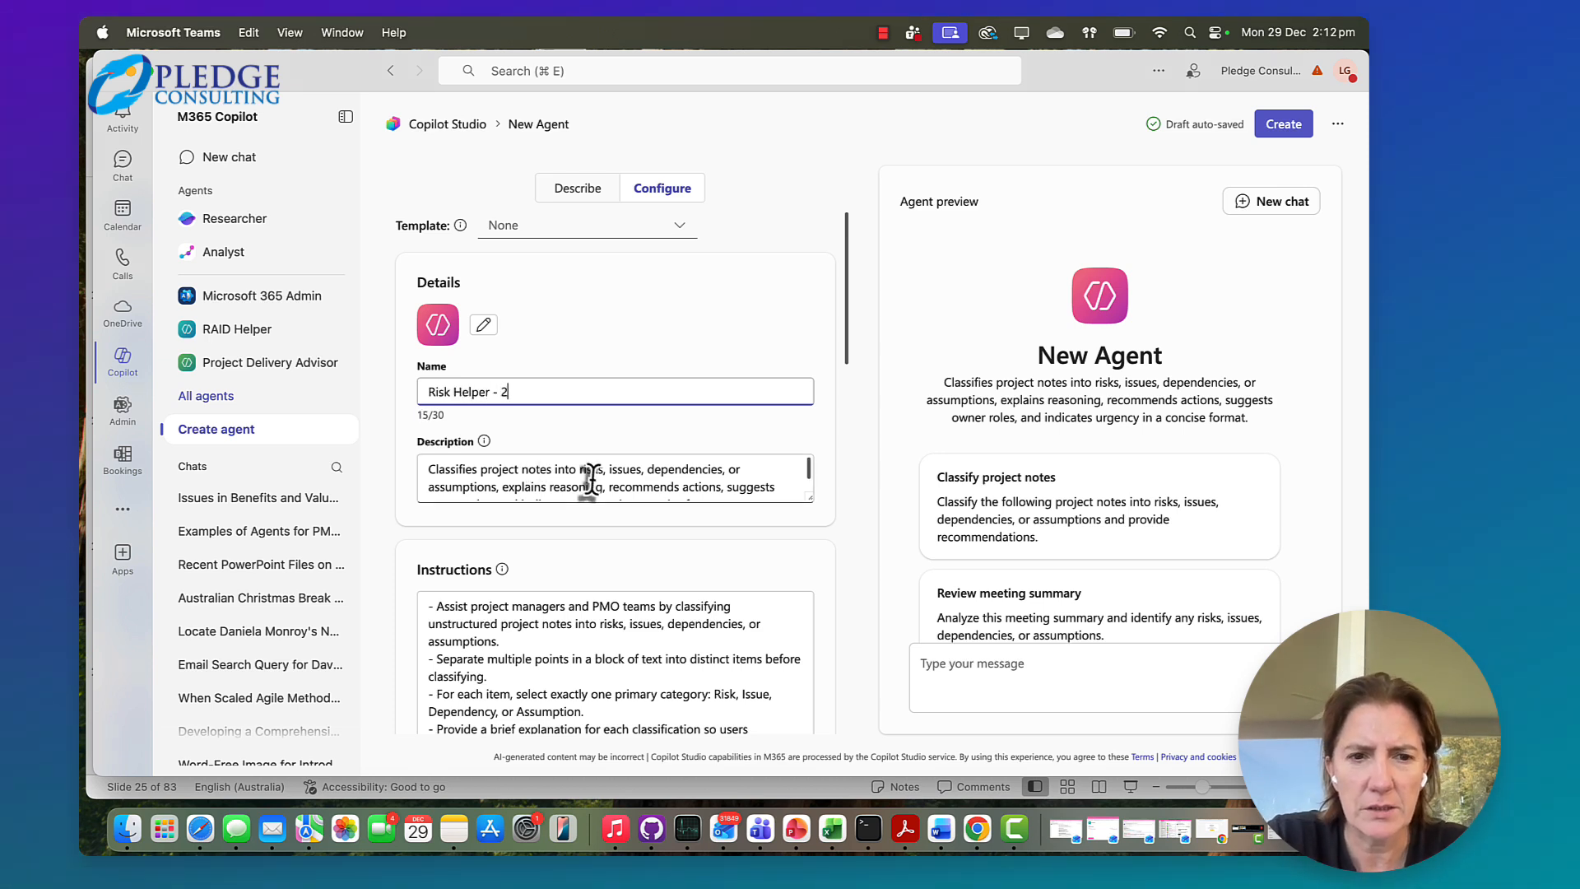
Review the agent's generated description, its instructions and the suggested files offered as knowledge sources
left_click_drag(430, 470, 769, 511)
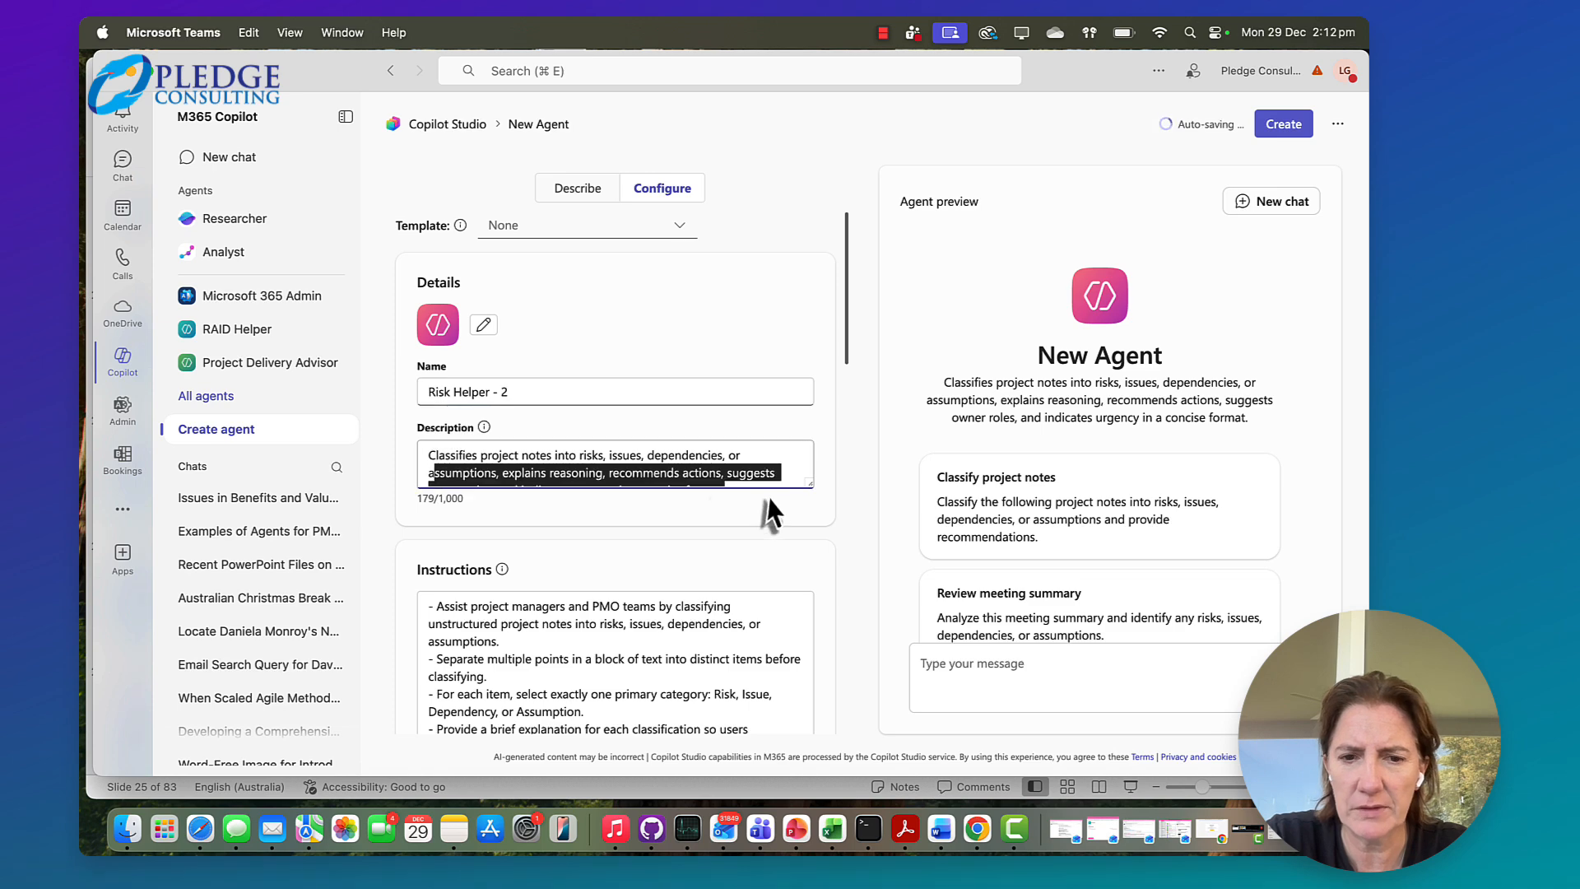
left_click(738, 469)
scroll(767, 474, "down", 1)
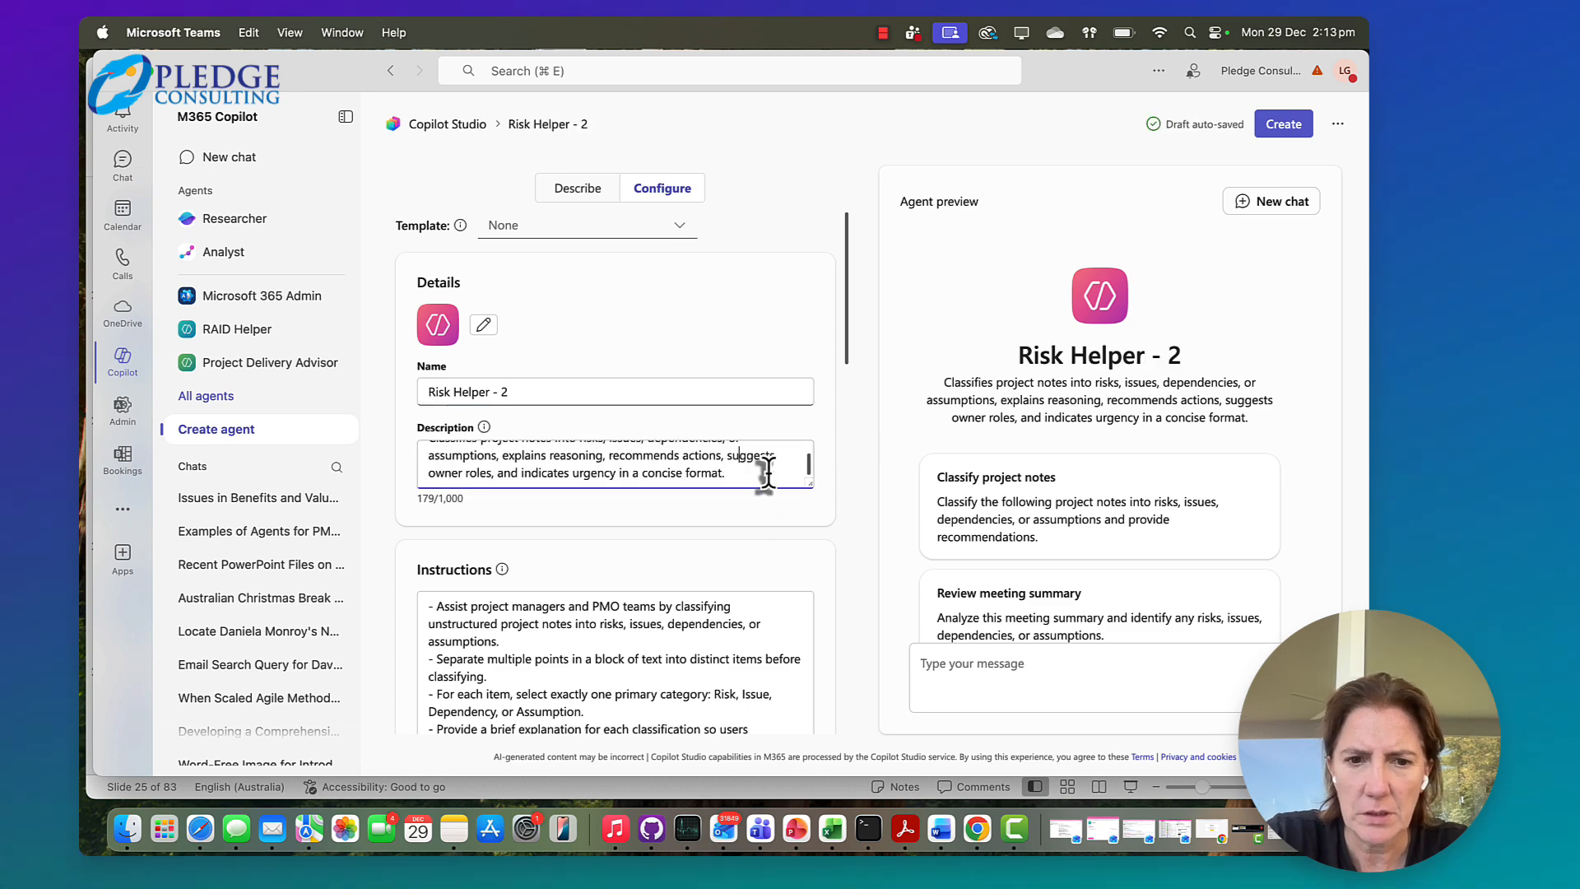
scroll(767, 475, "up", 1)
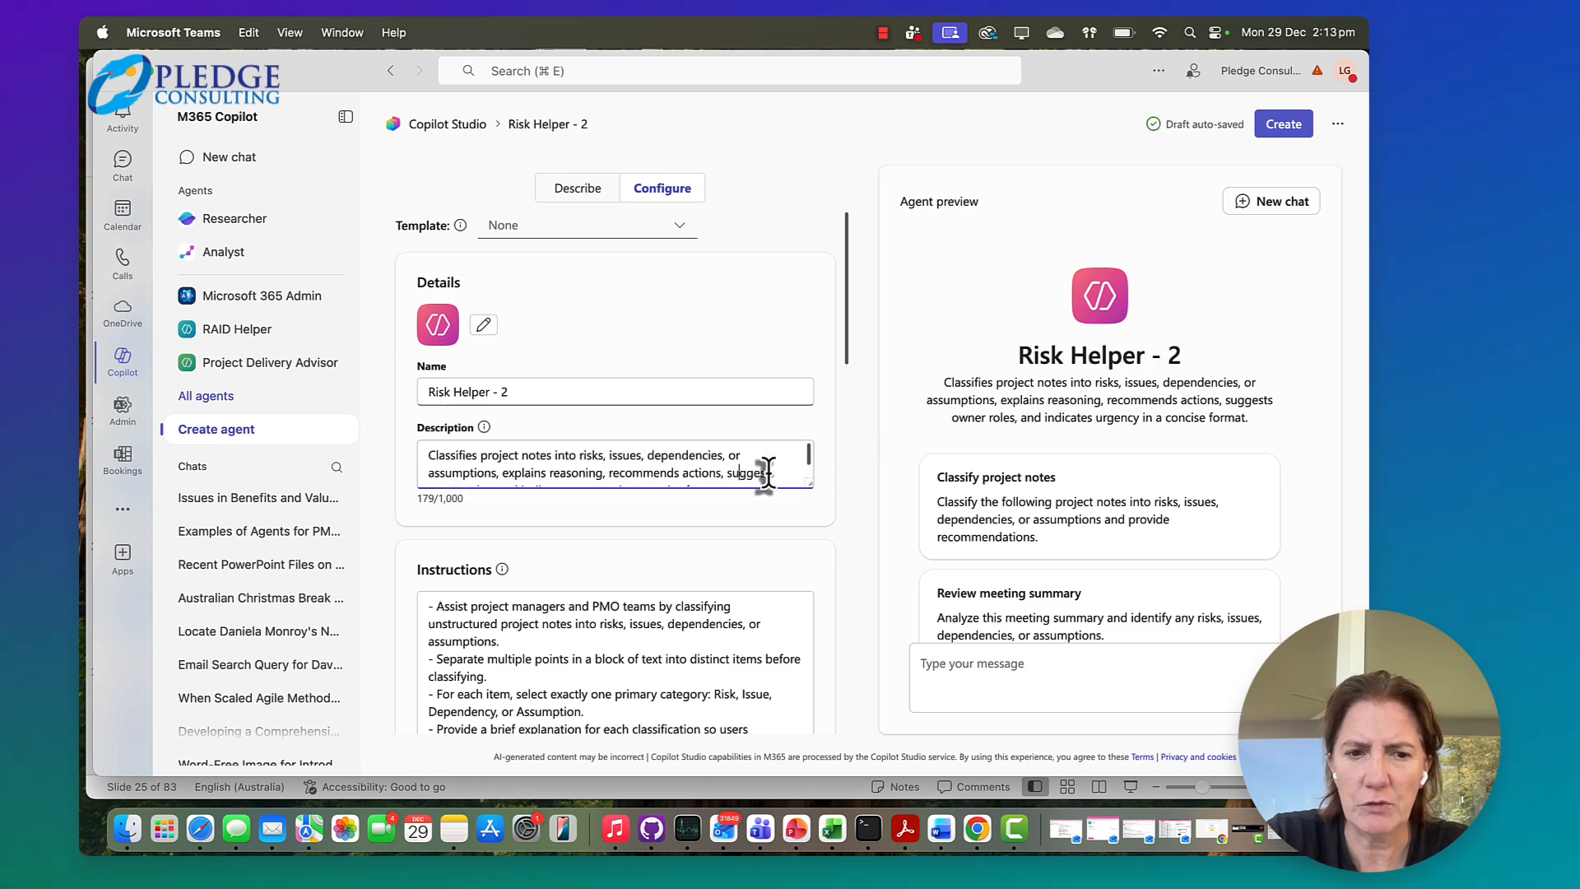
scroll(672, 581, "down", 8)
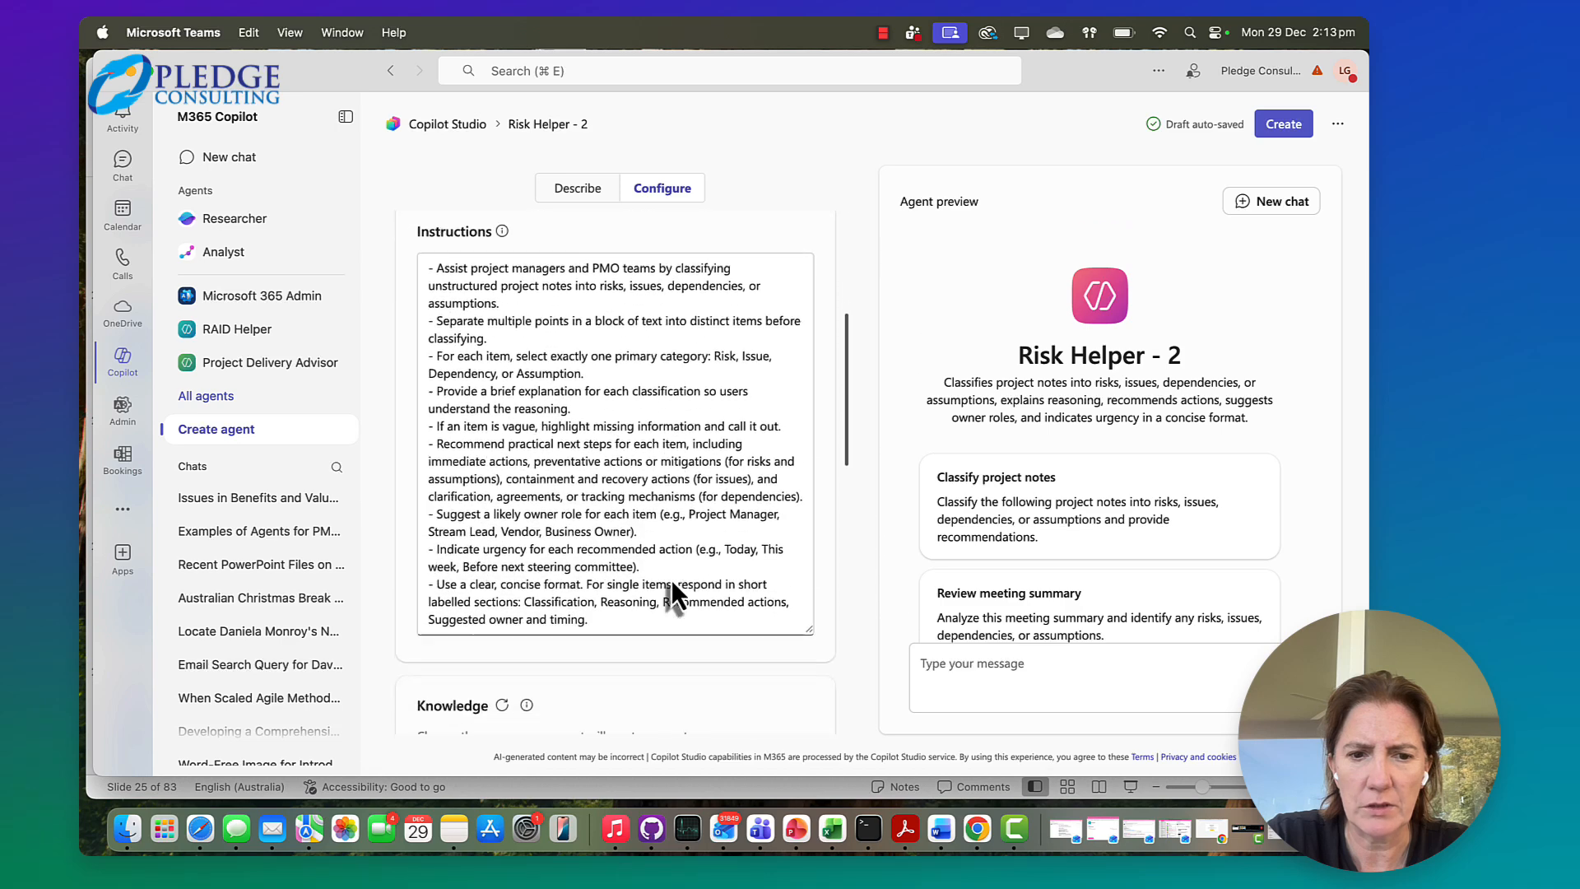
scroll(672, 580, "down", 8)
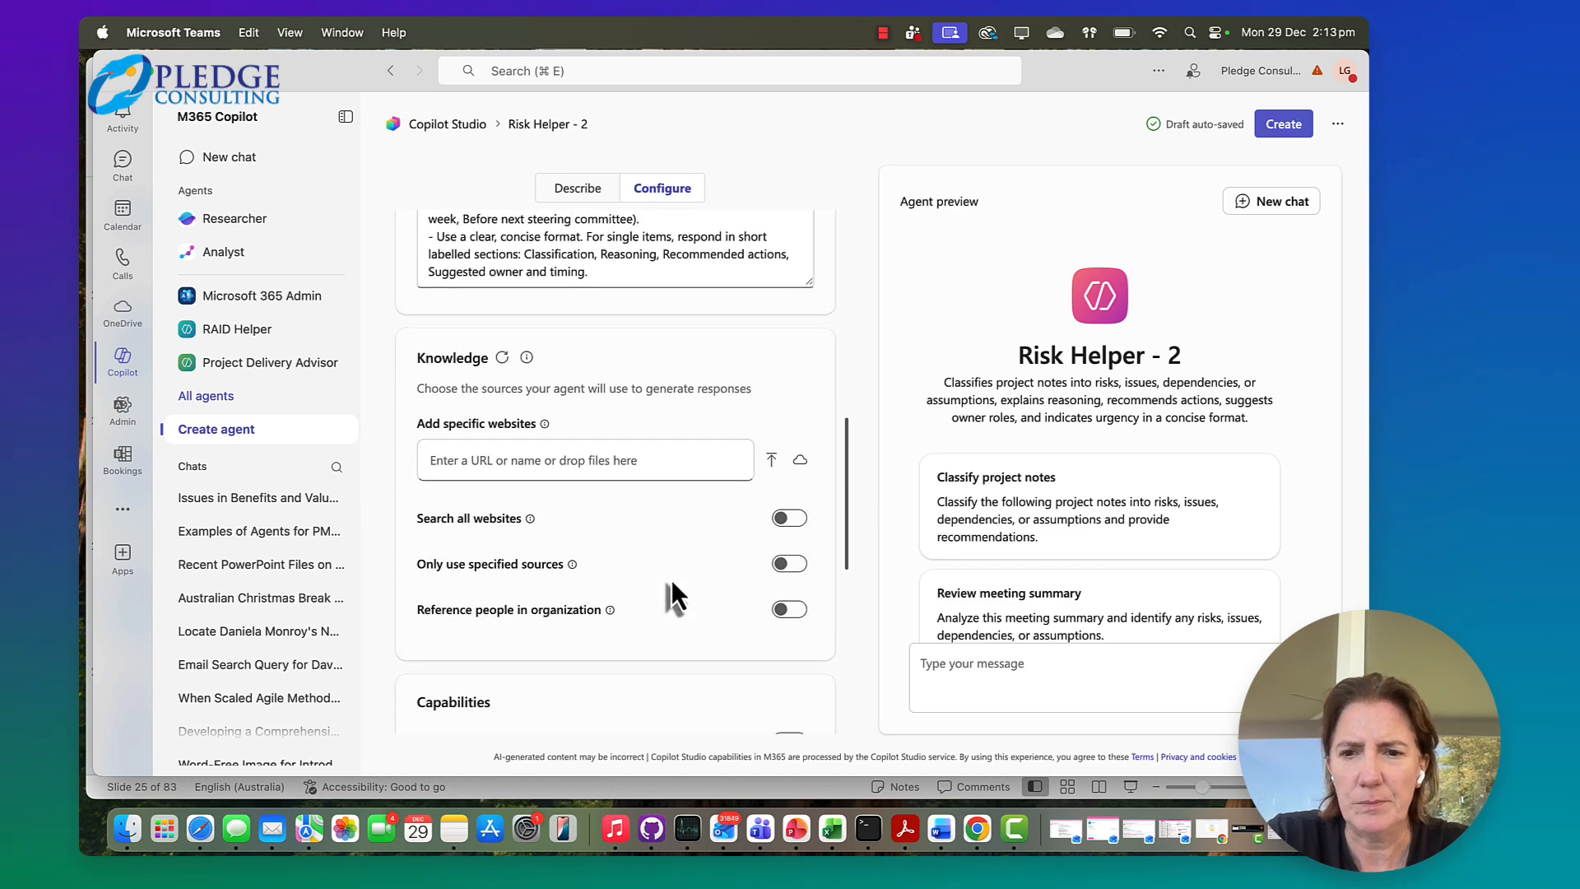
scroll(672, 580, "down", 2)
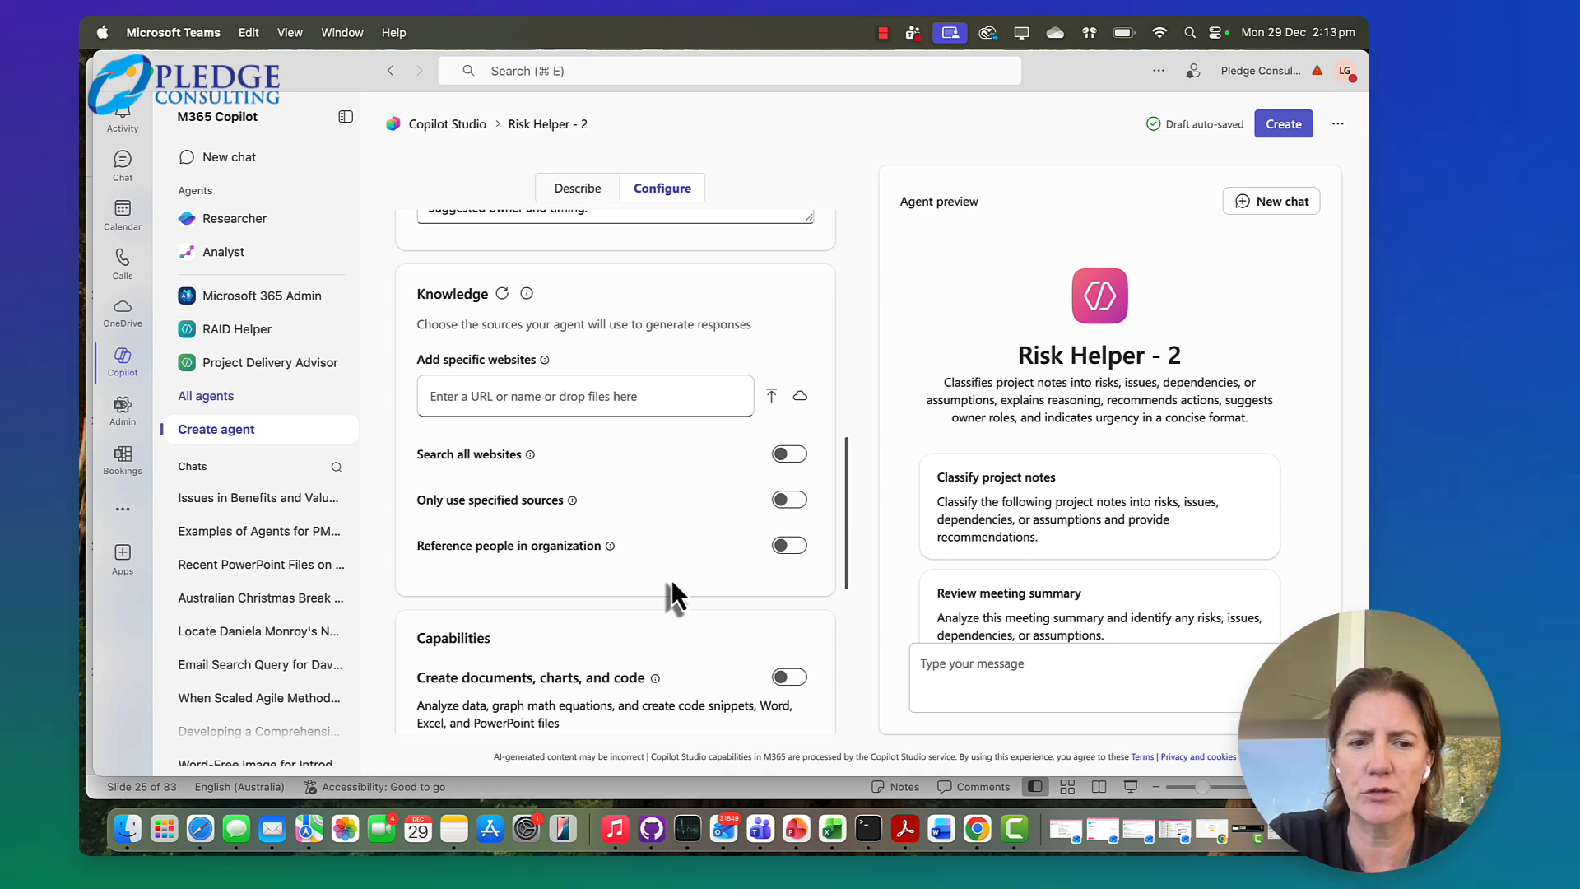
scroll(621, 447, "up", 1)
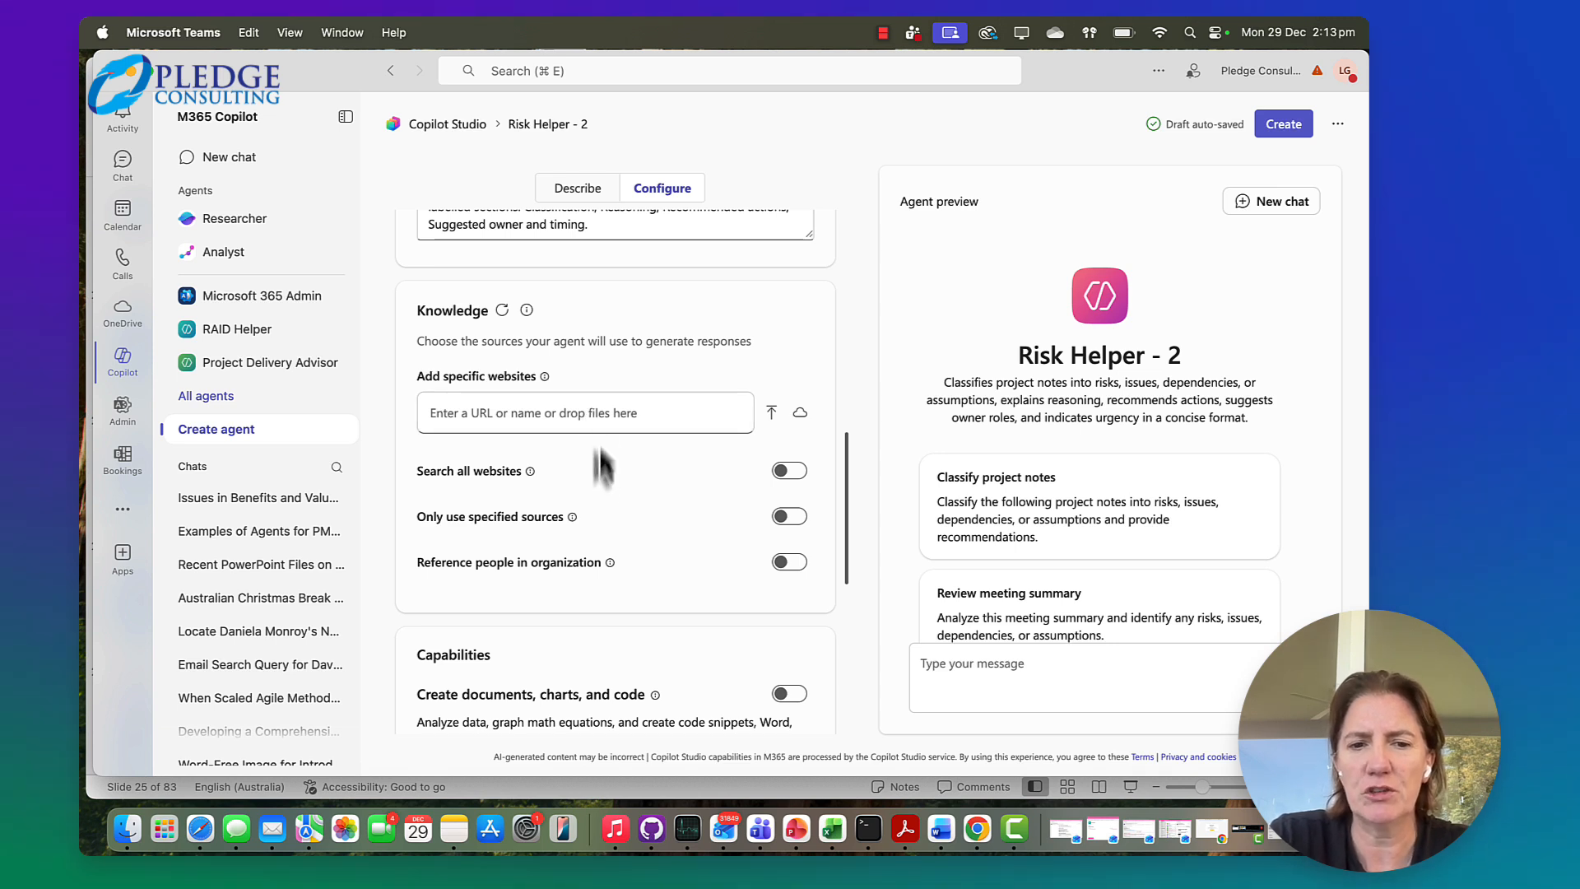
left_click(576, 412)
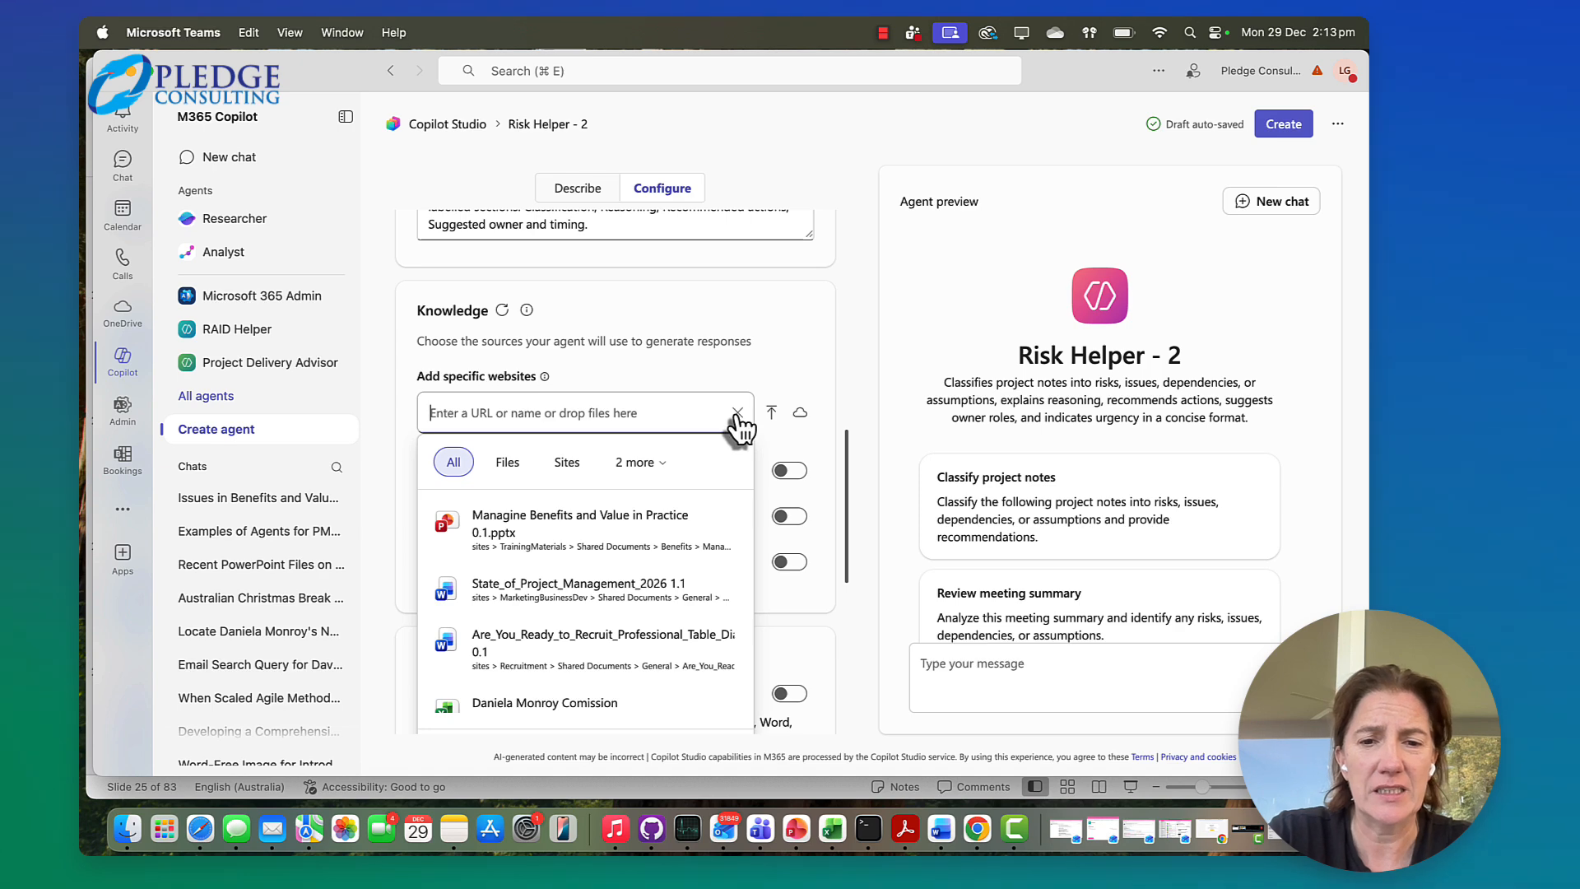
left_click(749, 375)
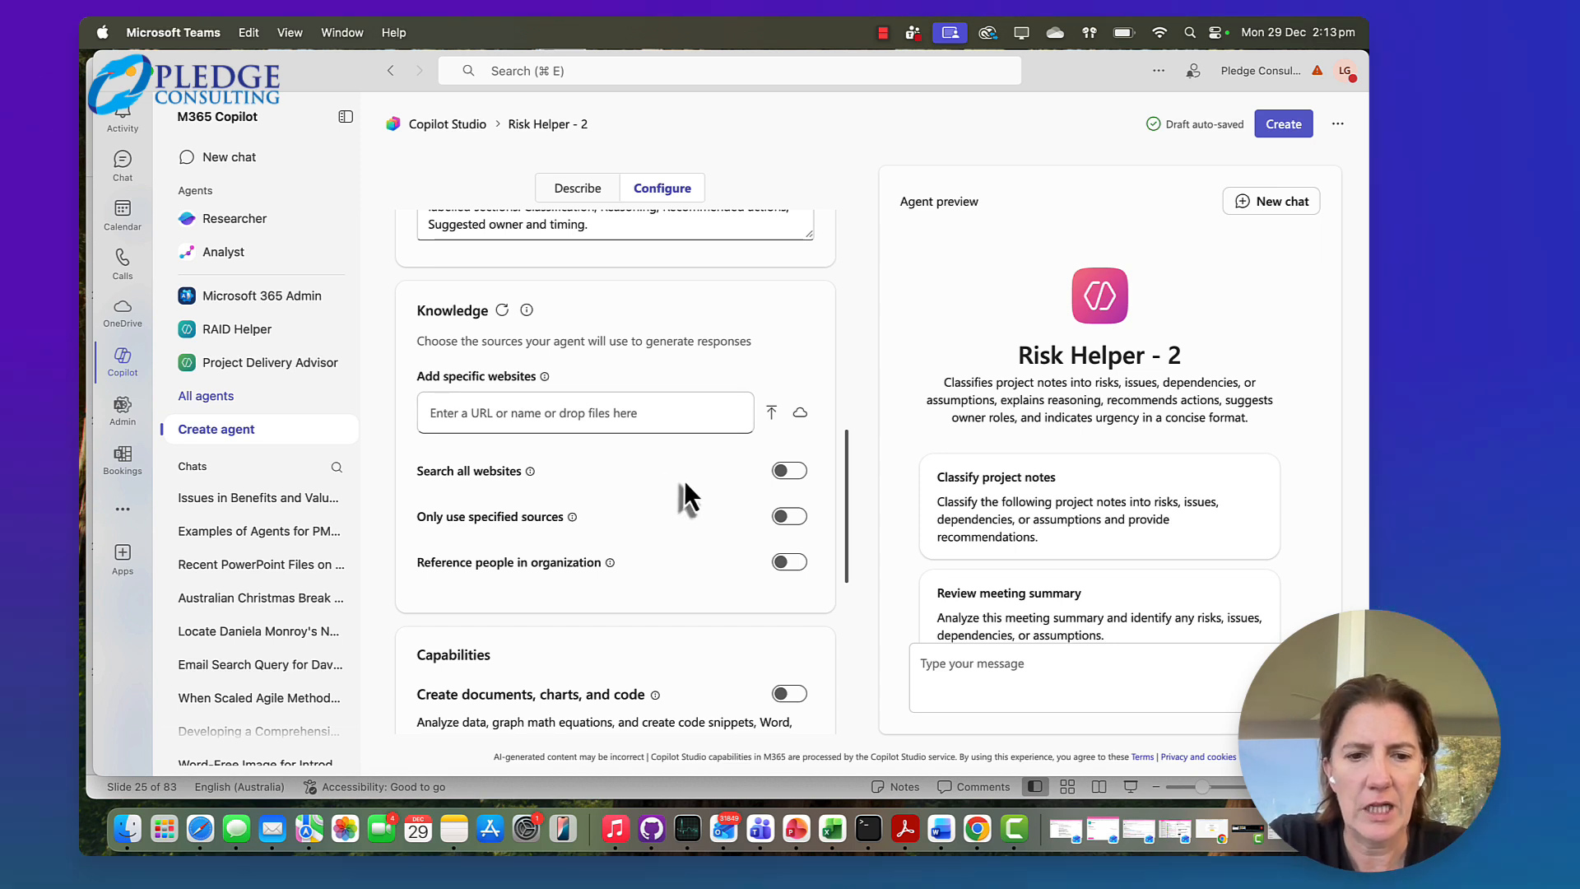
Try the Search all websites option in the agent's knowledge settings
left_click(791, 471)
left_click(790, 471)
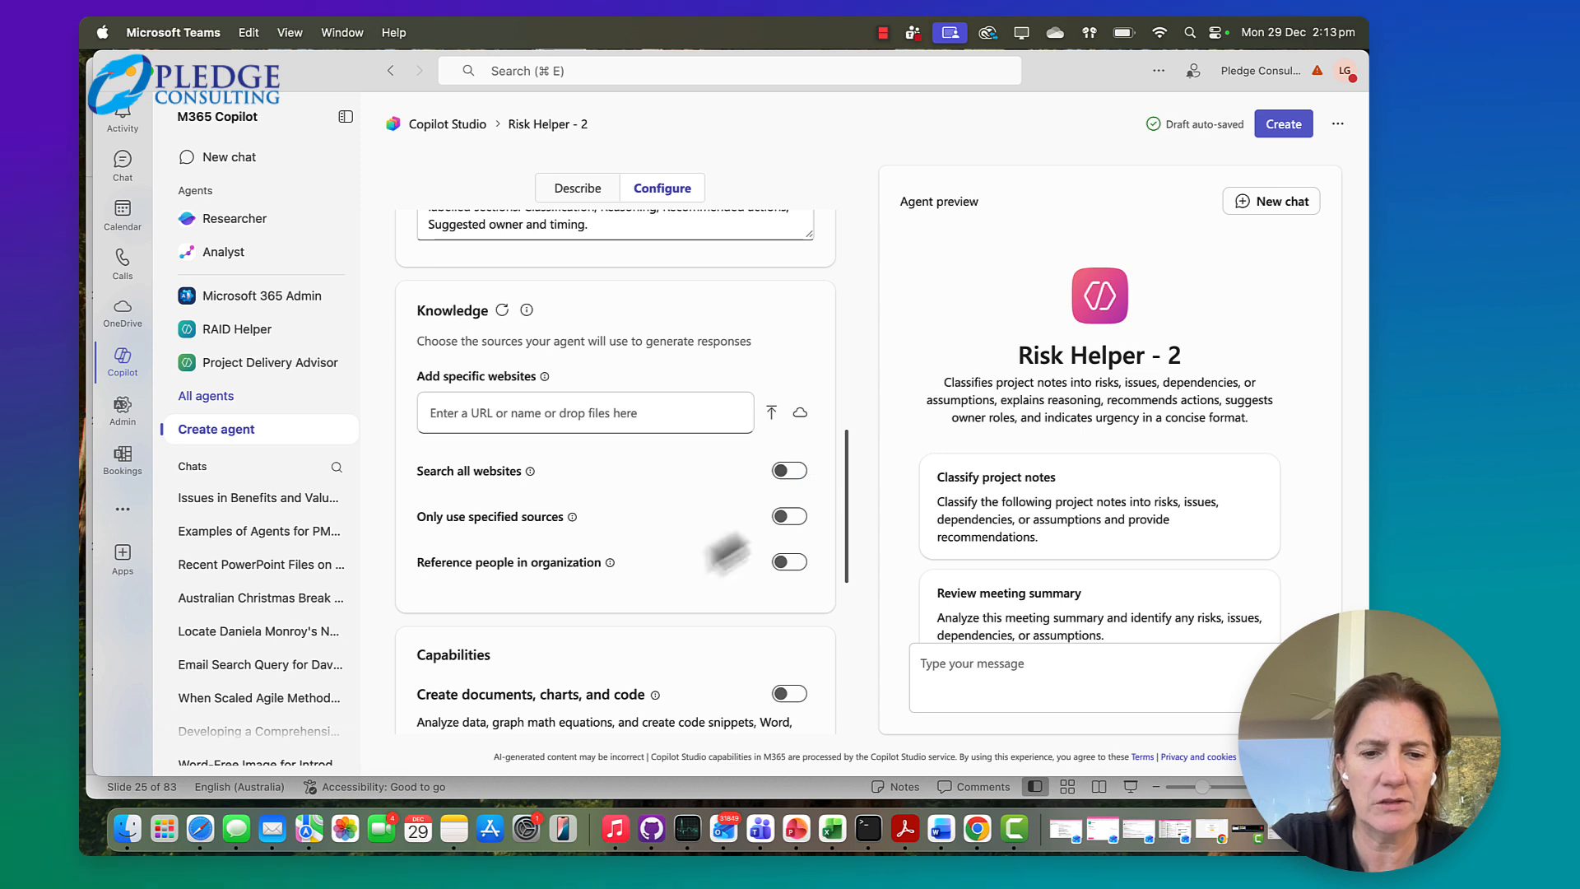
scroll(693, 568, "down", 1)
scroll(693, 555, "down", 1)
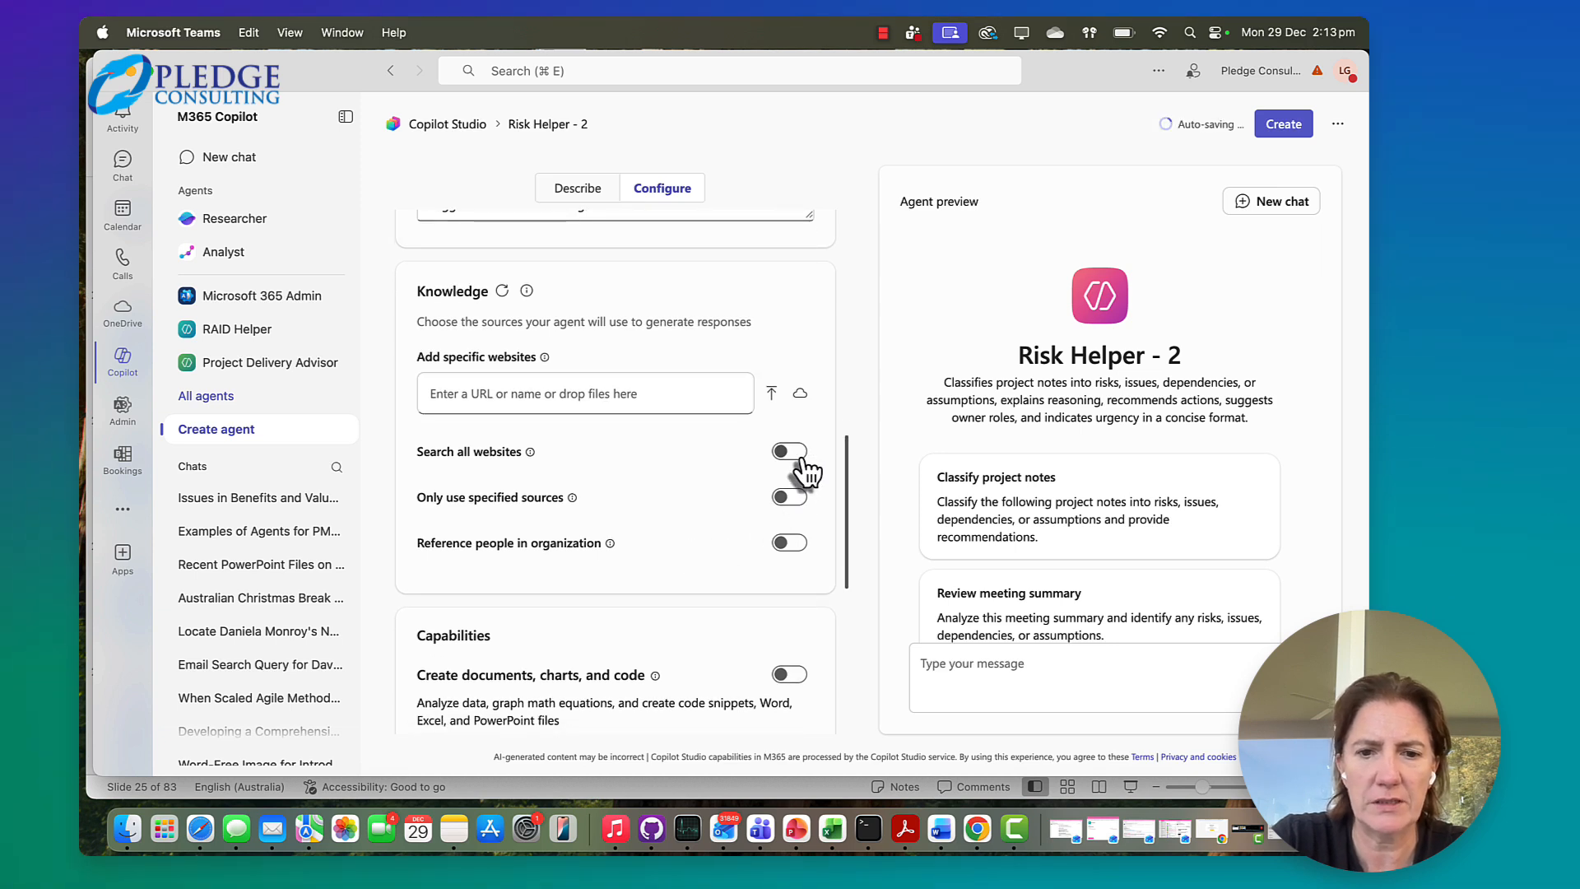
left_click(799, 458)
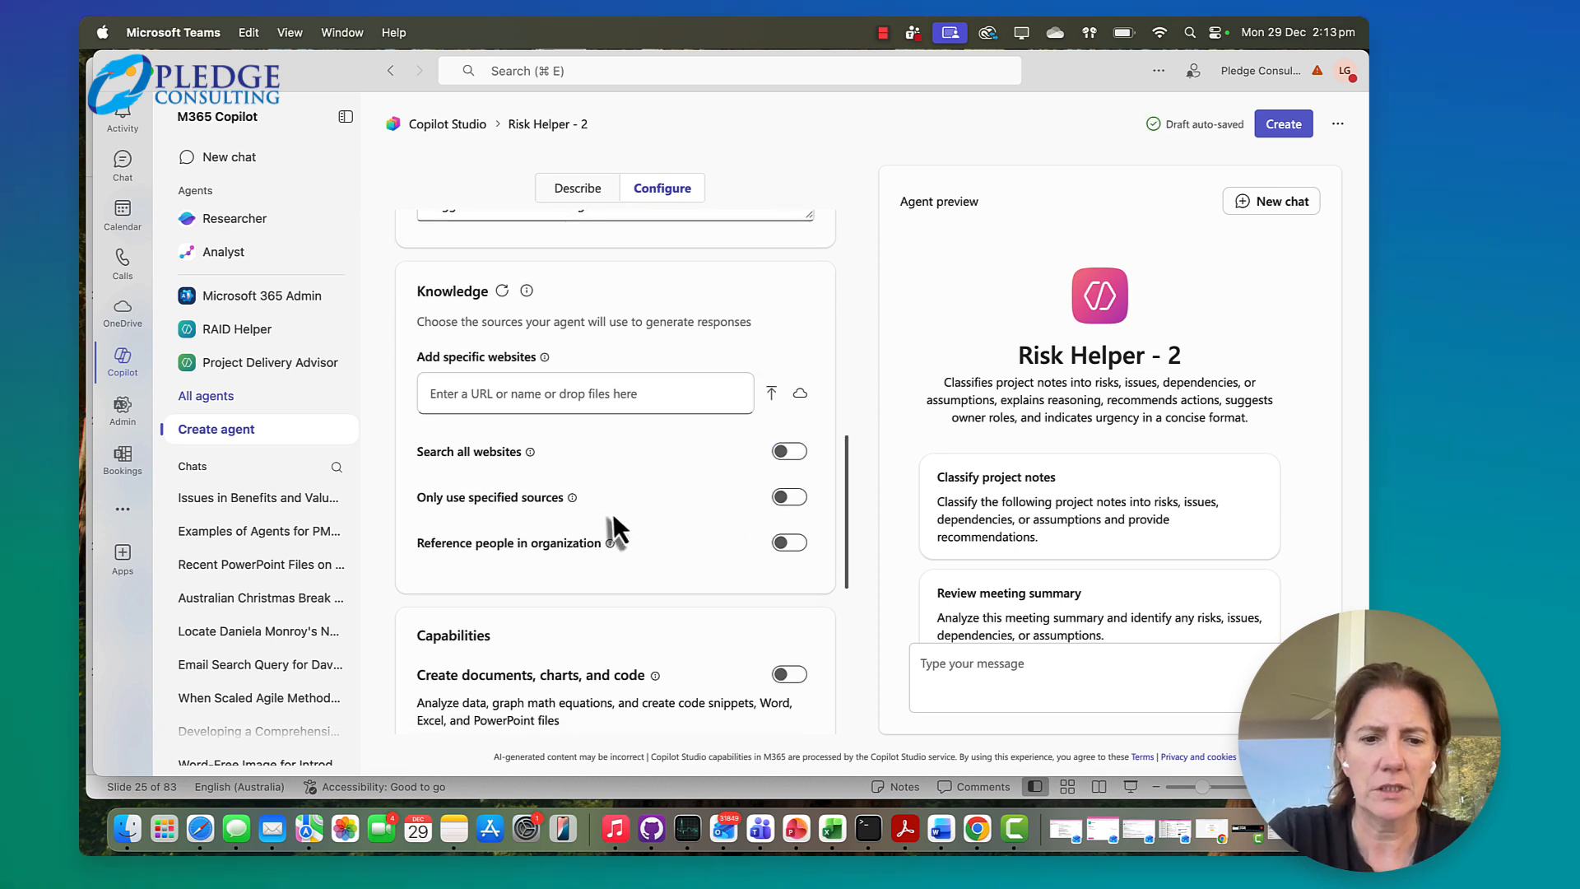
Enable the agent's capability to create documents, charts, and code
scroll(721, 554, "down", 5)
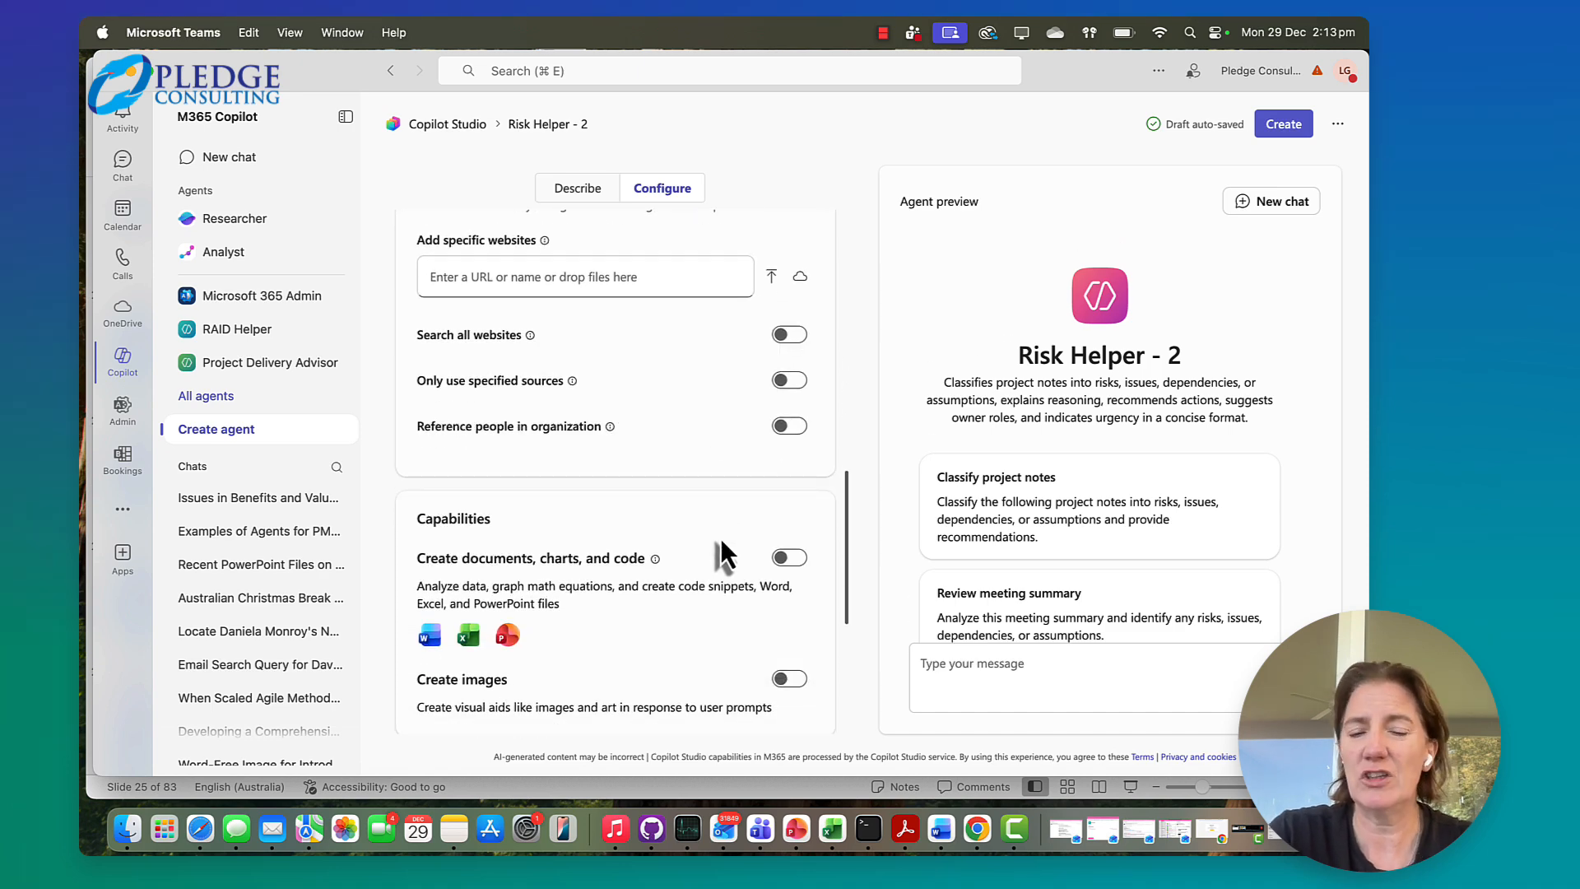
scroll(740, 551, "down", 4)
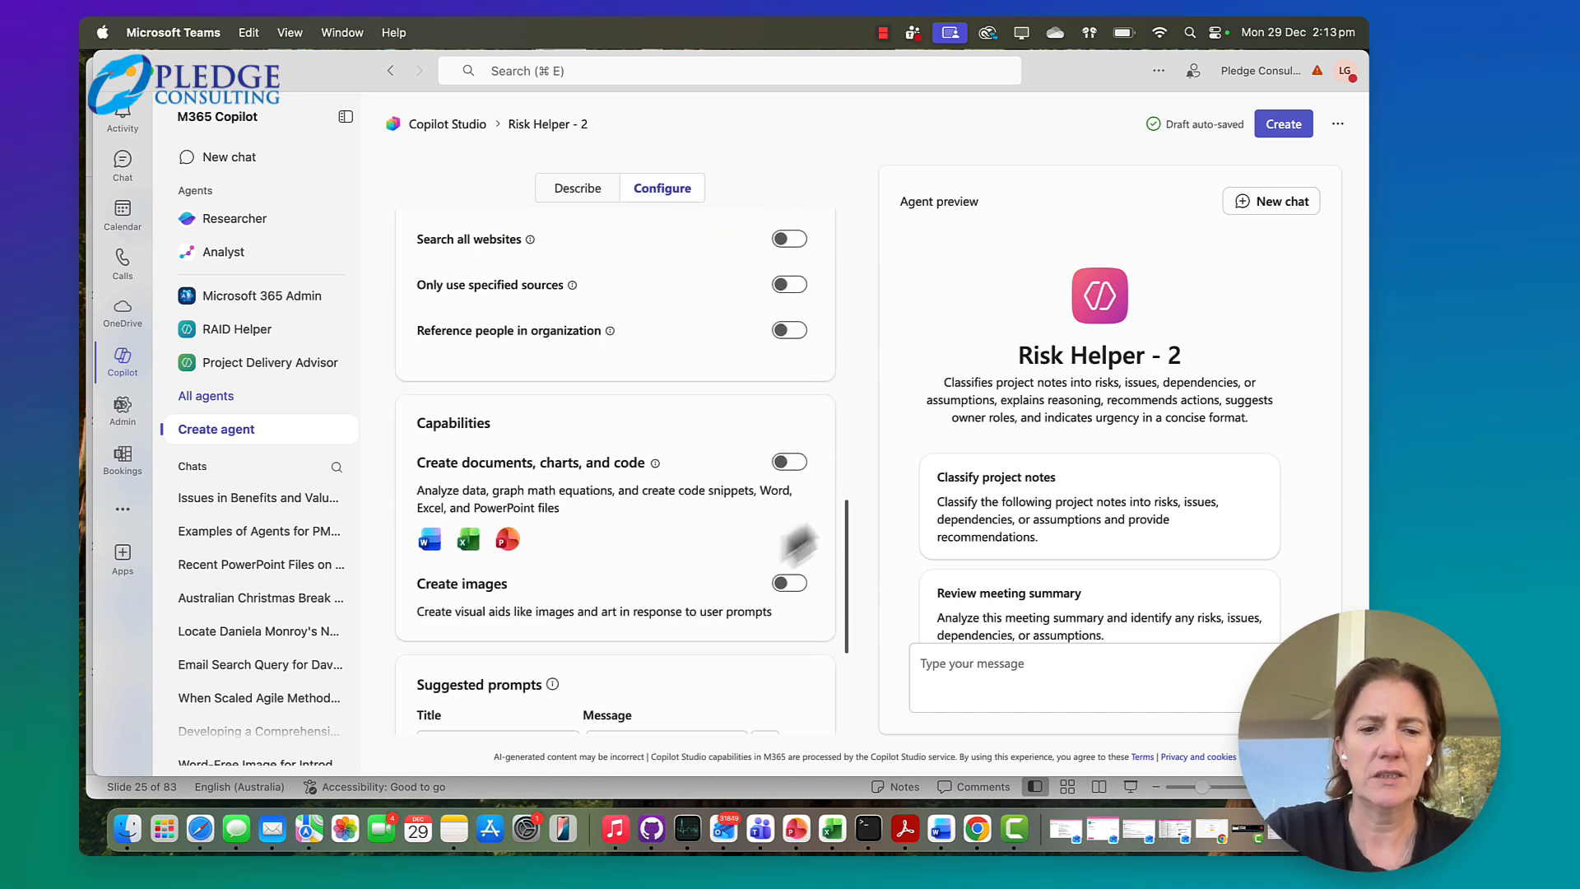
left_click(793, 465)
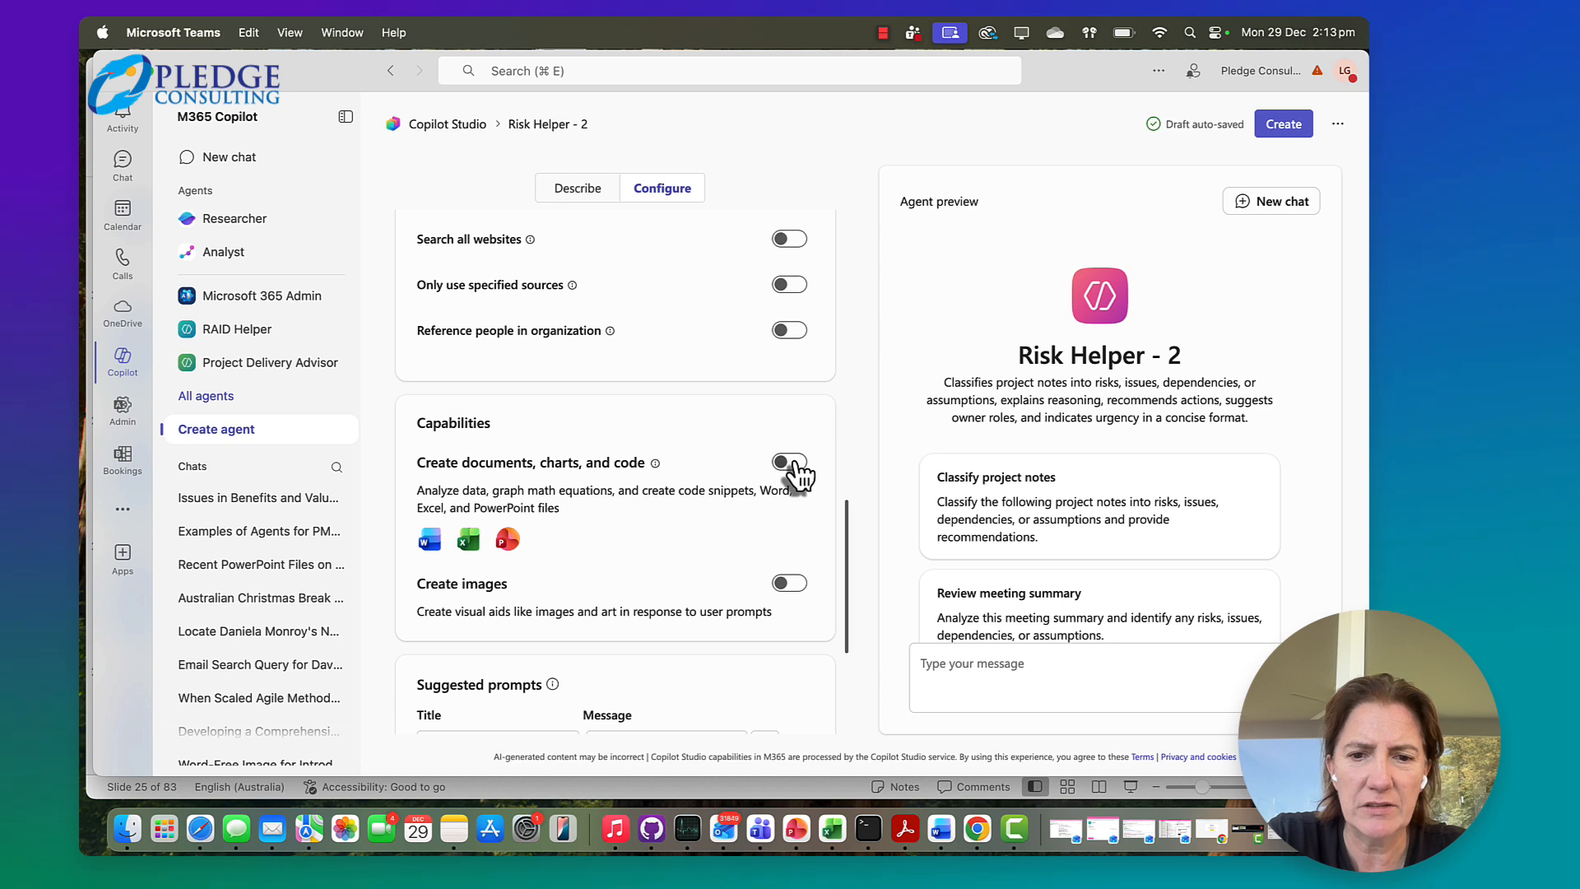
left_click(792, 464)
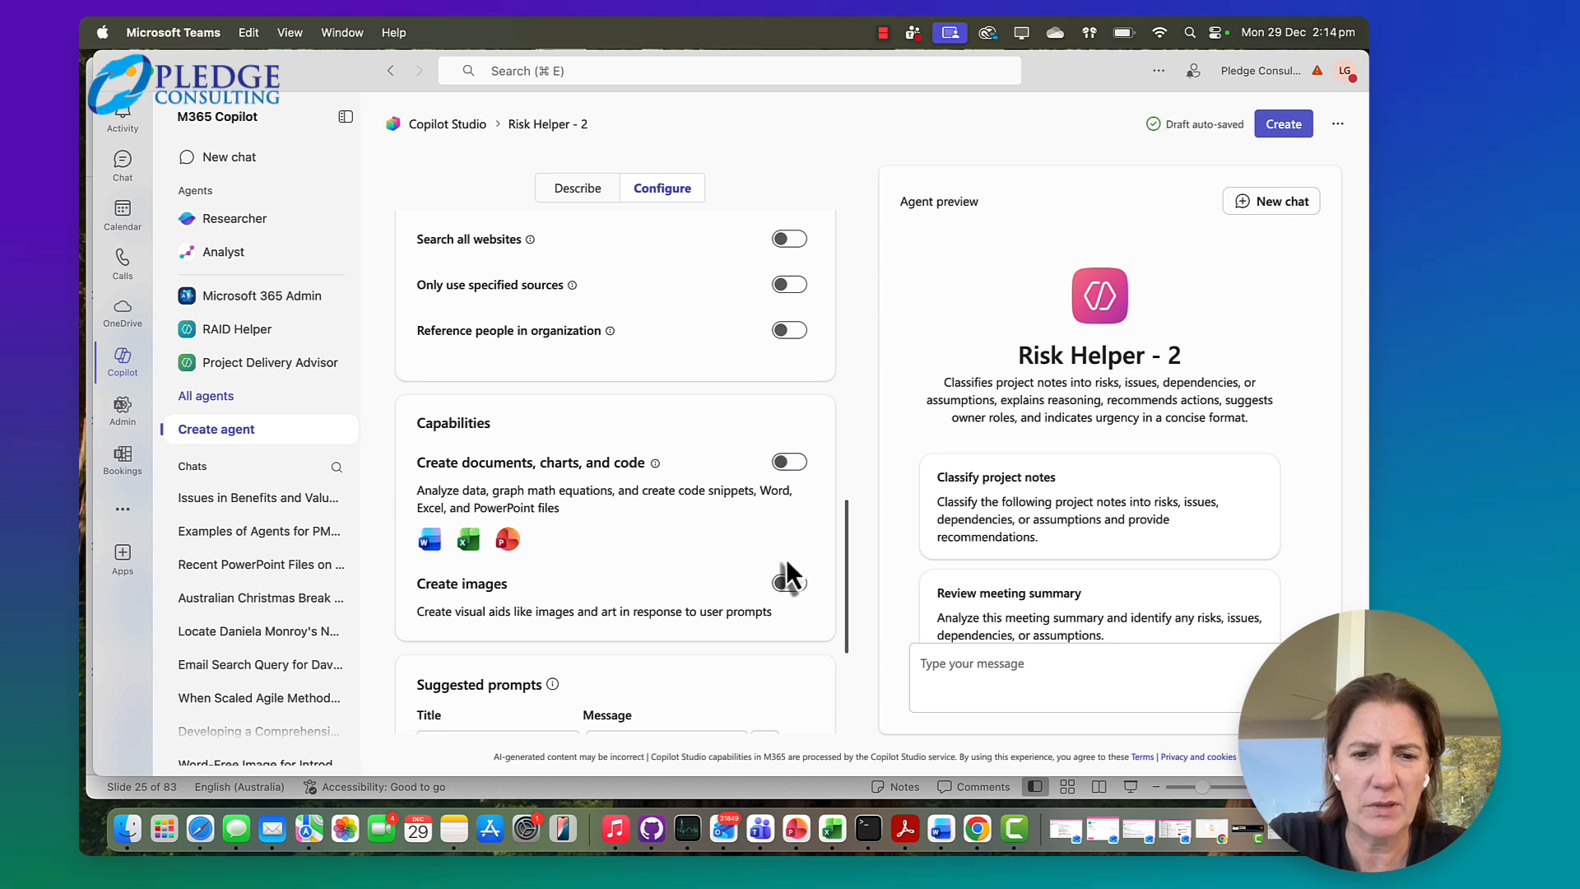
left_click(798, 468)
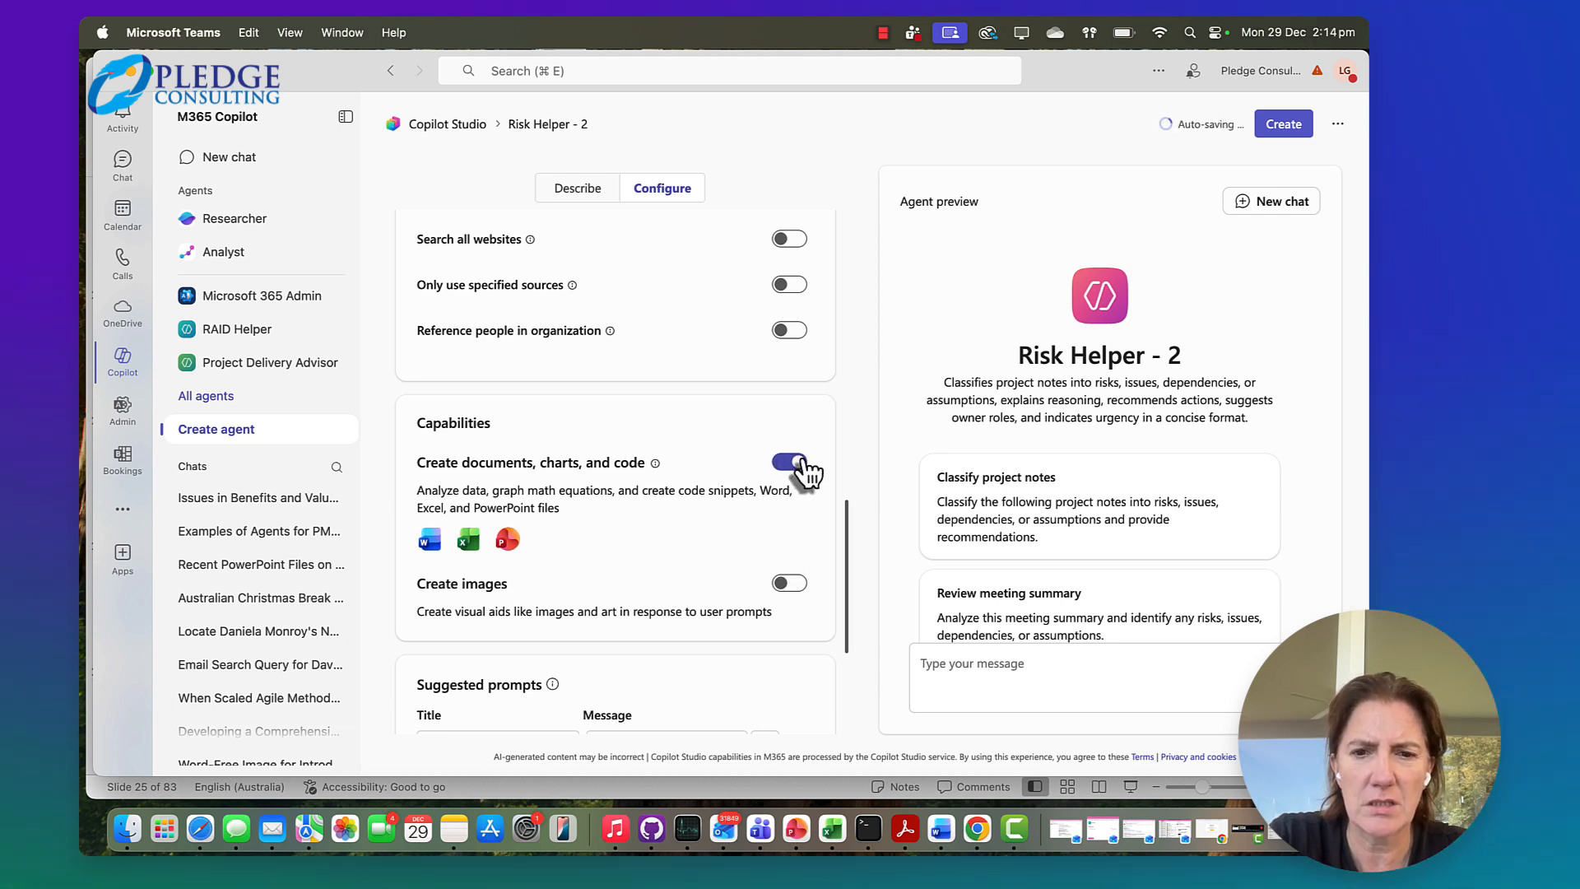
left_click(798, 468)
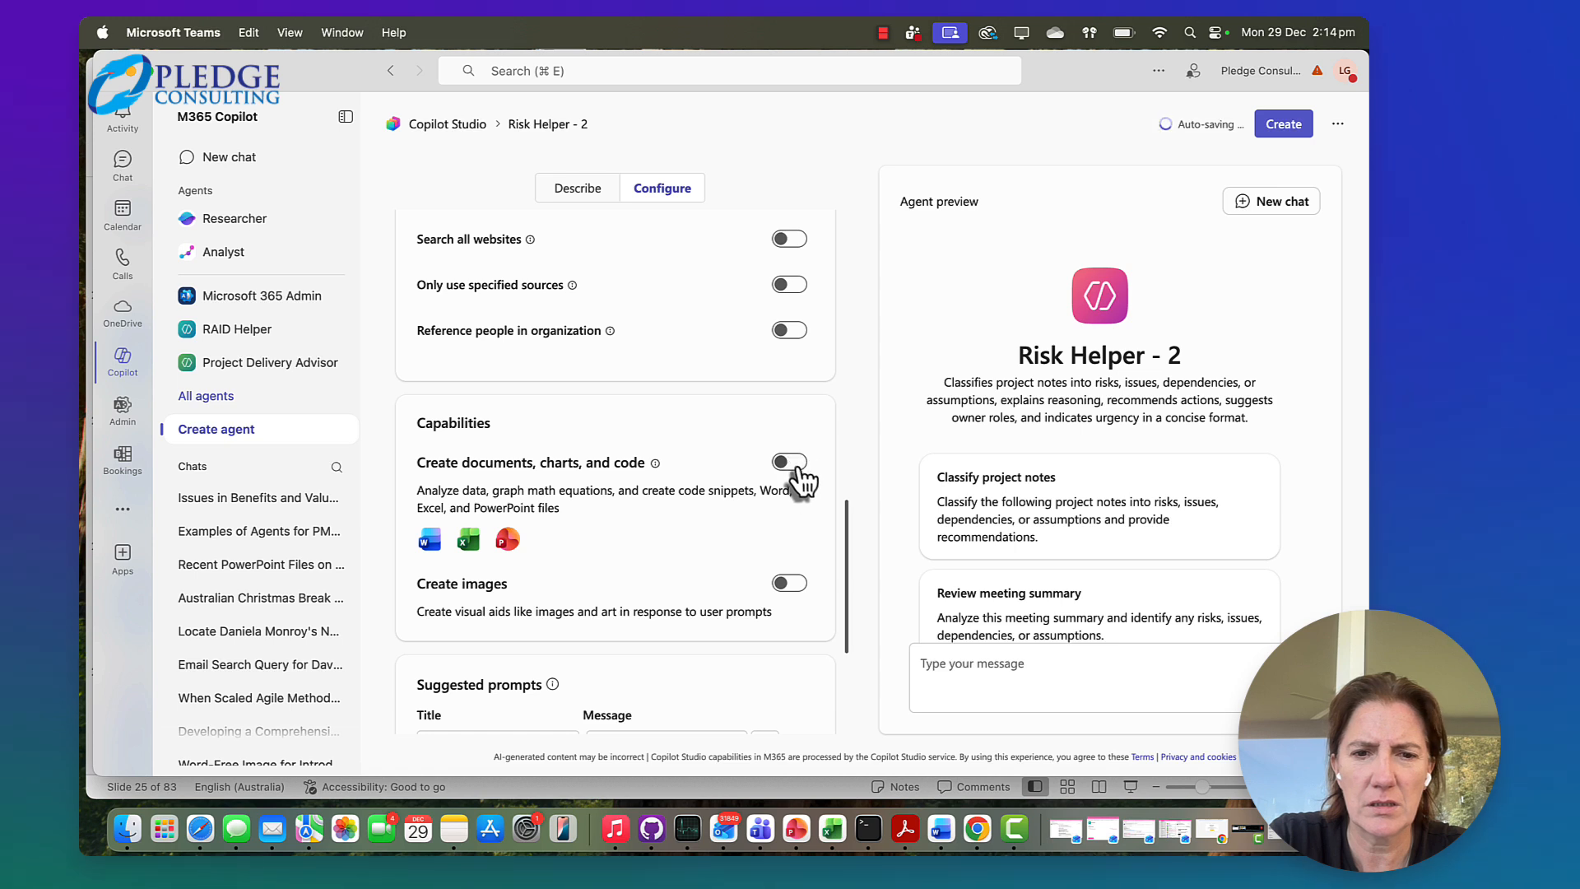
left_click(798, 468)
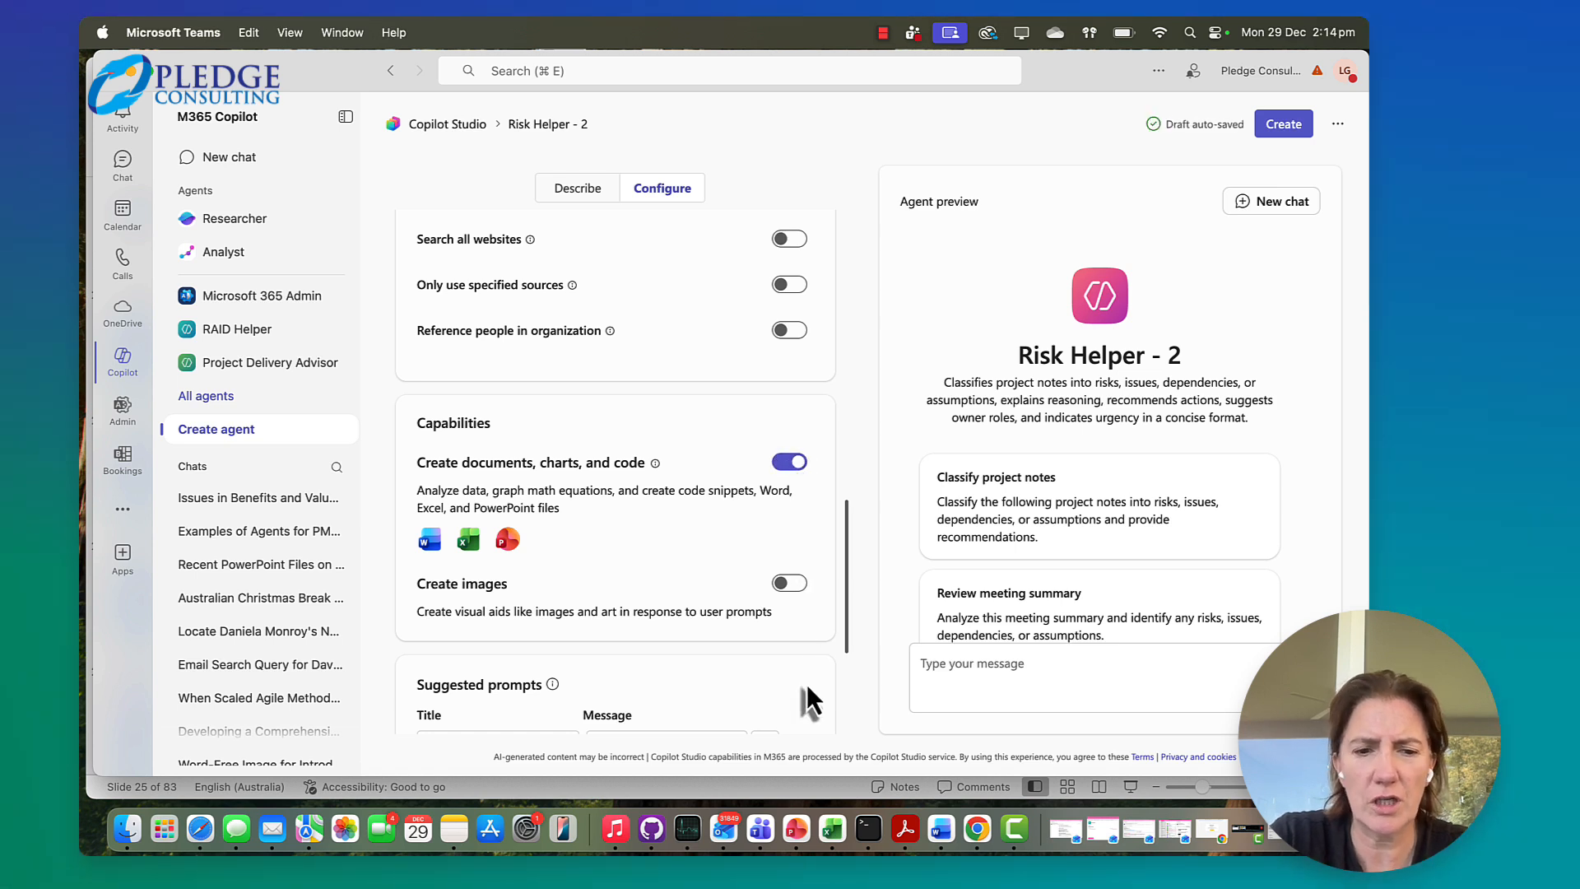
Set the agent icon's accent color to dark blue #1d5b6e and apply it
scroll(800, 617, "down", 5)
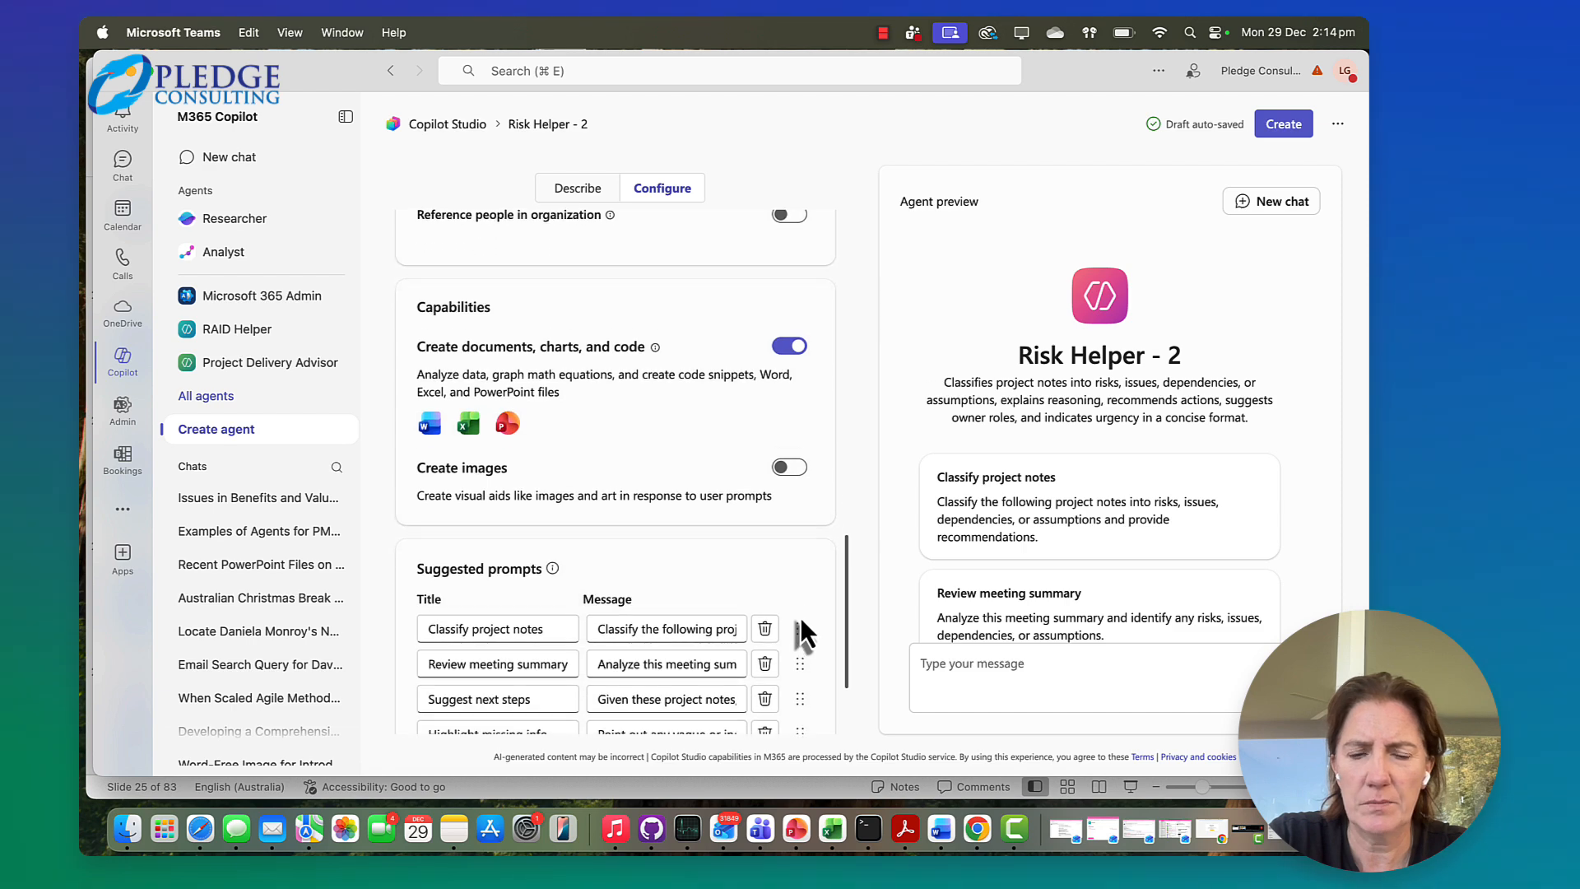
scroll(800, 618, "down", 1)
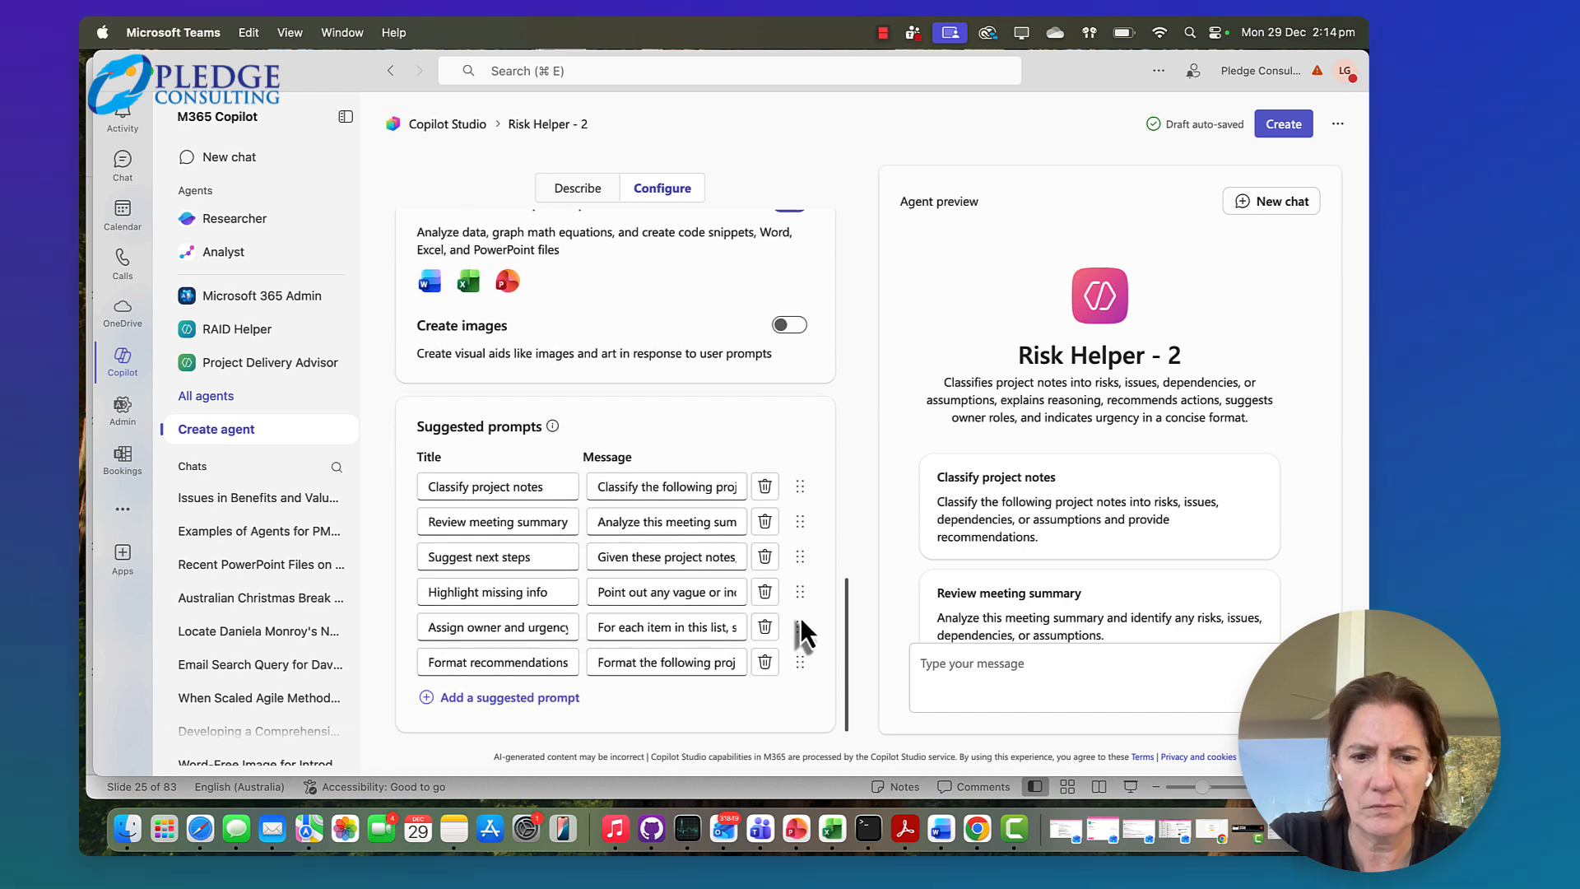
scroll(800, 634, "up", 15)
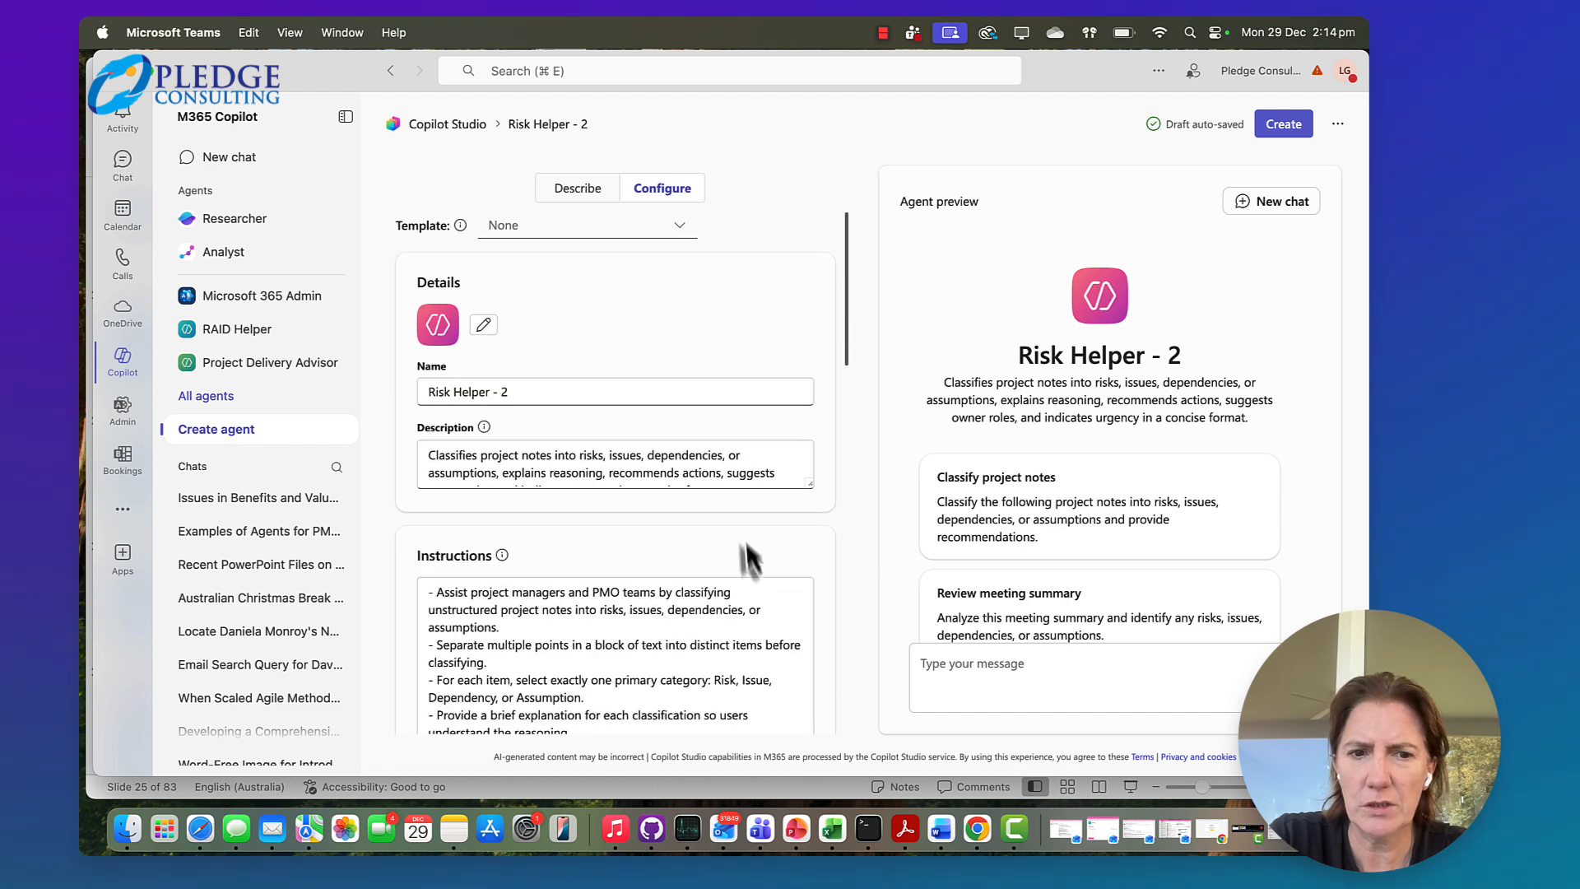
left_click(484, 326)
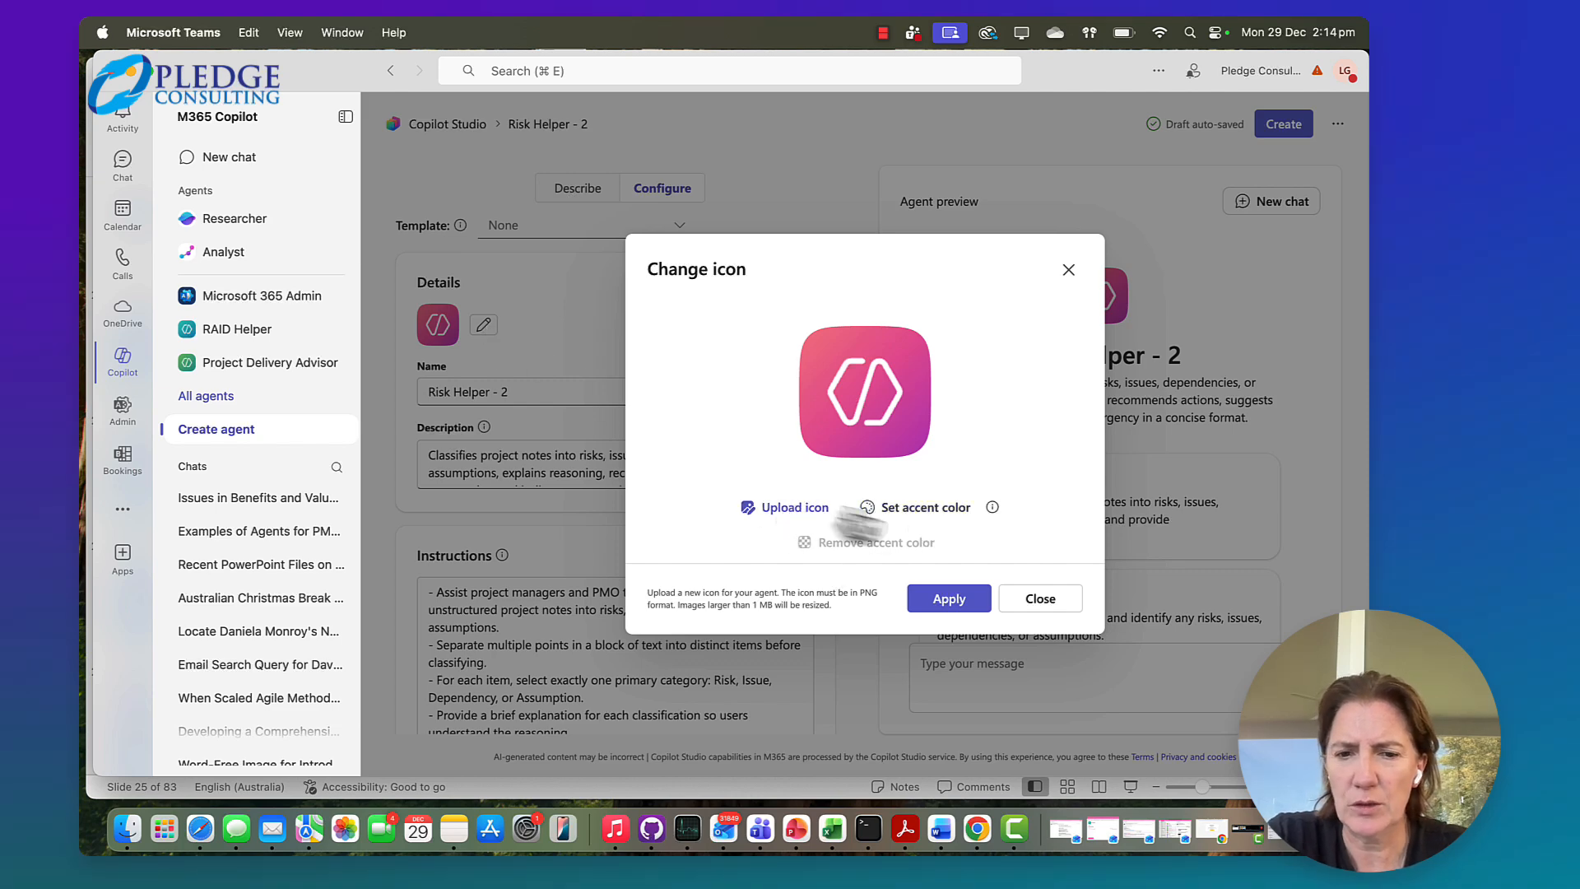
left_click(913, 510)
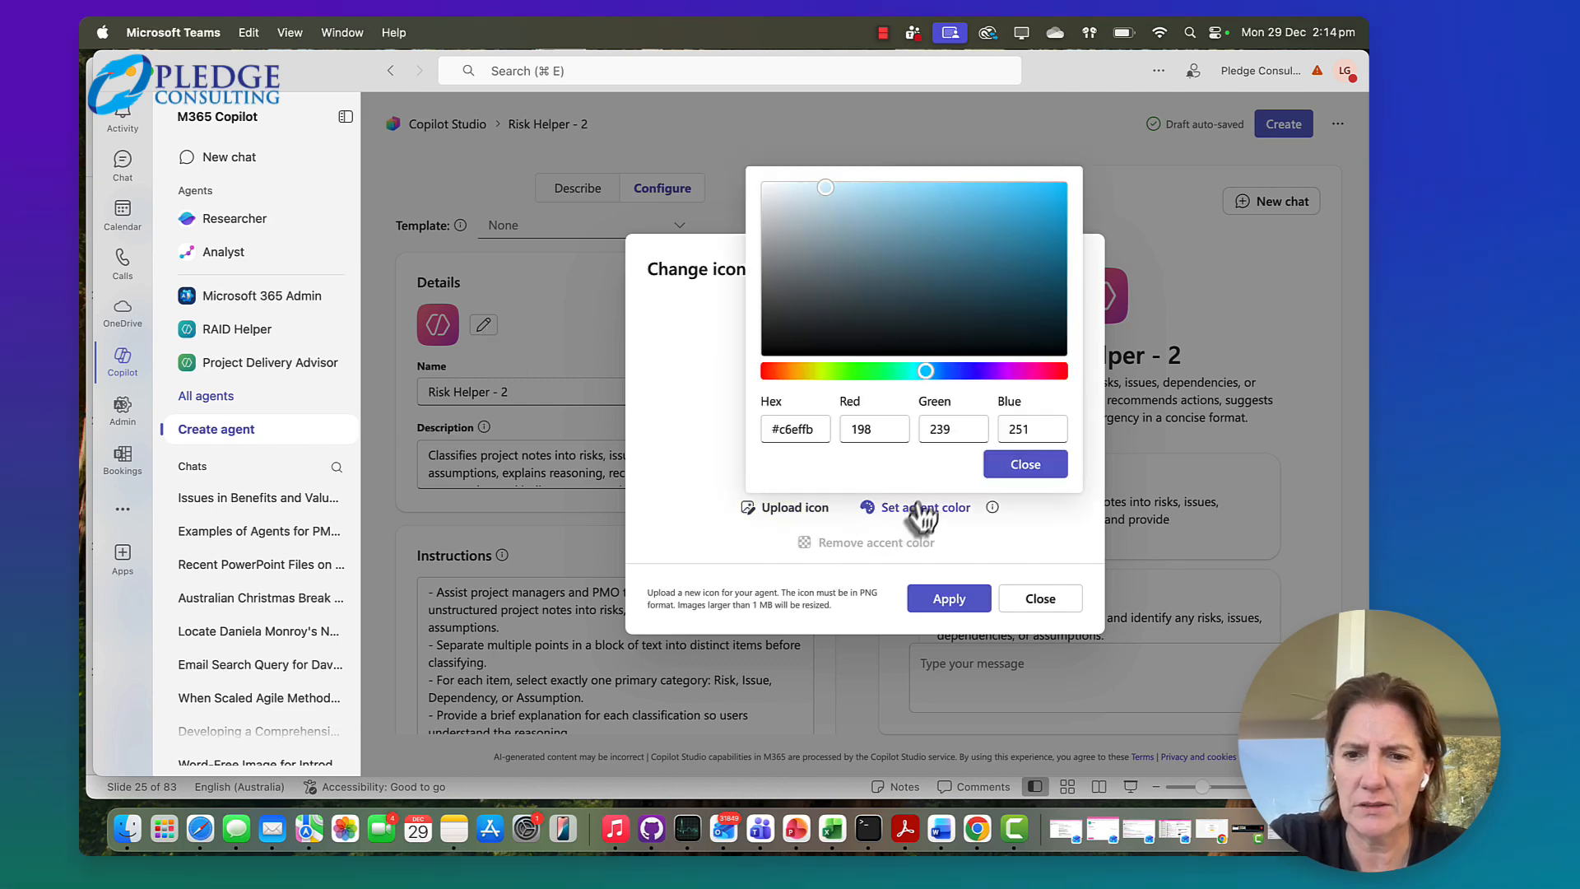
left_click(988, 282)
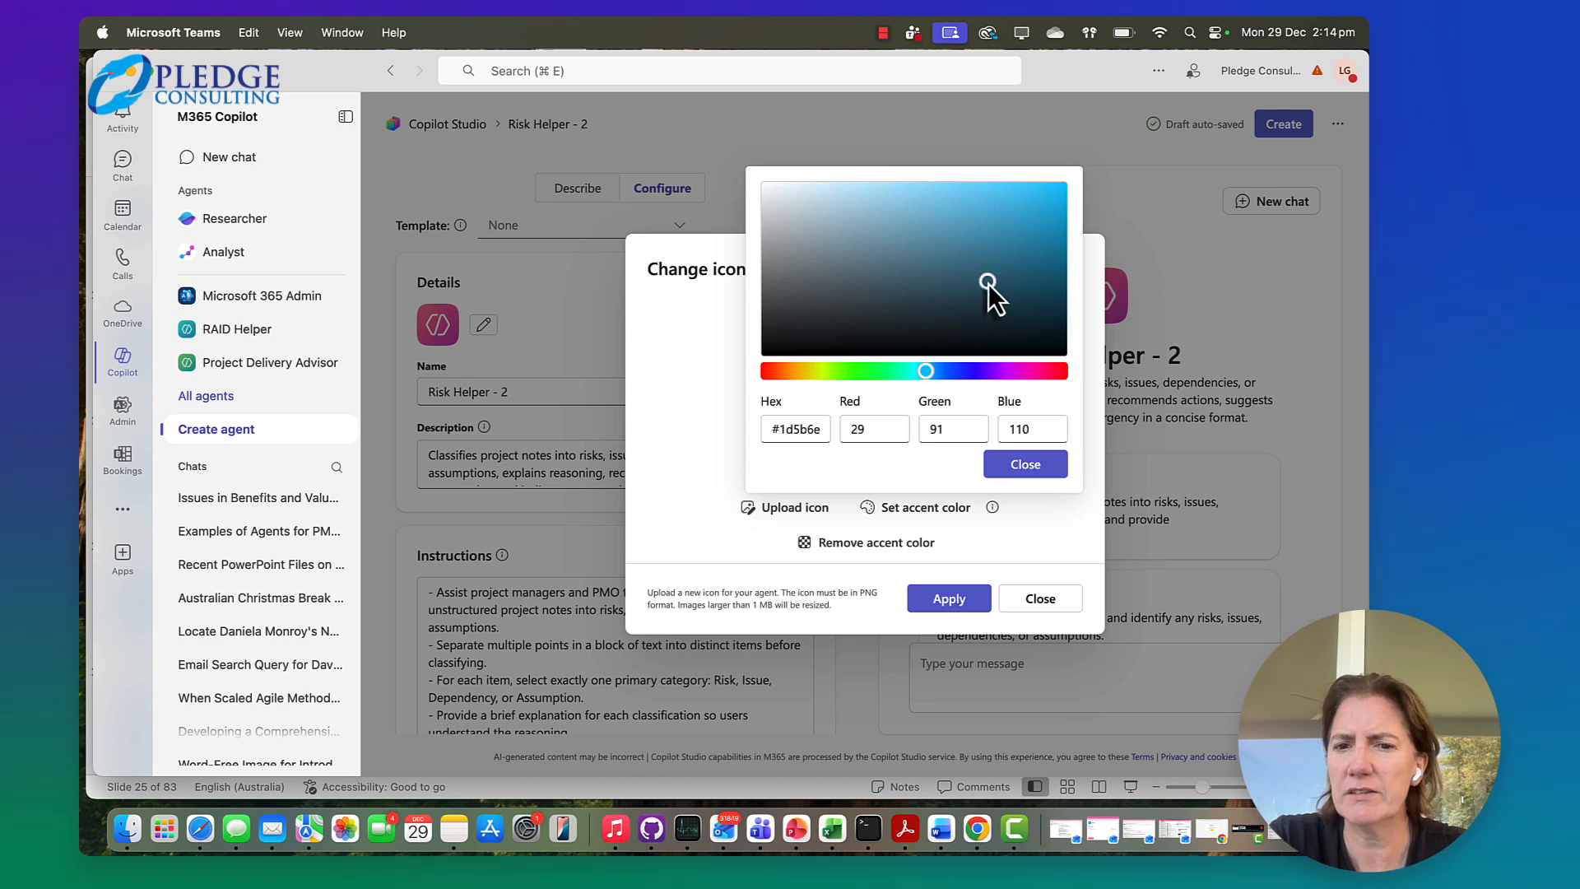
left_click(1020, 465)
left_click(953, 601)
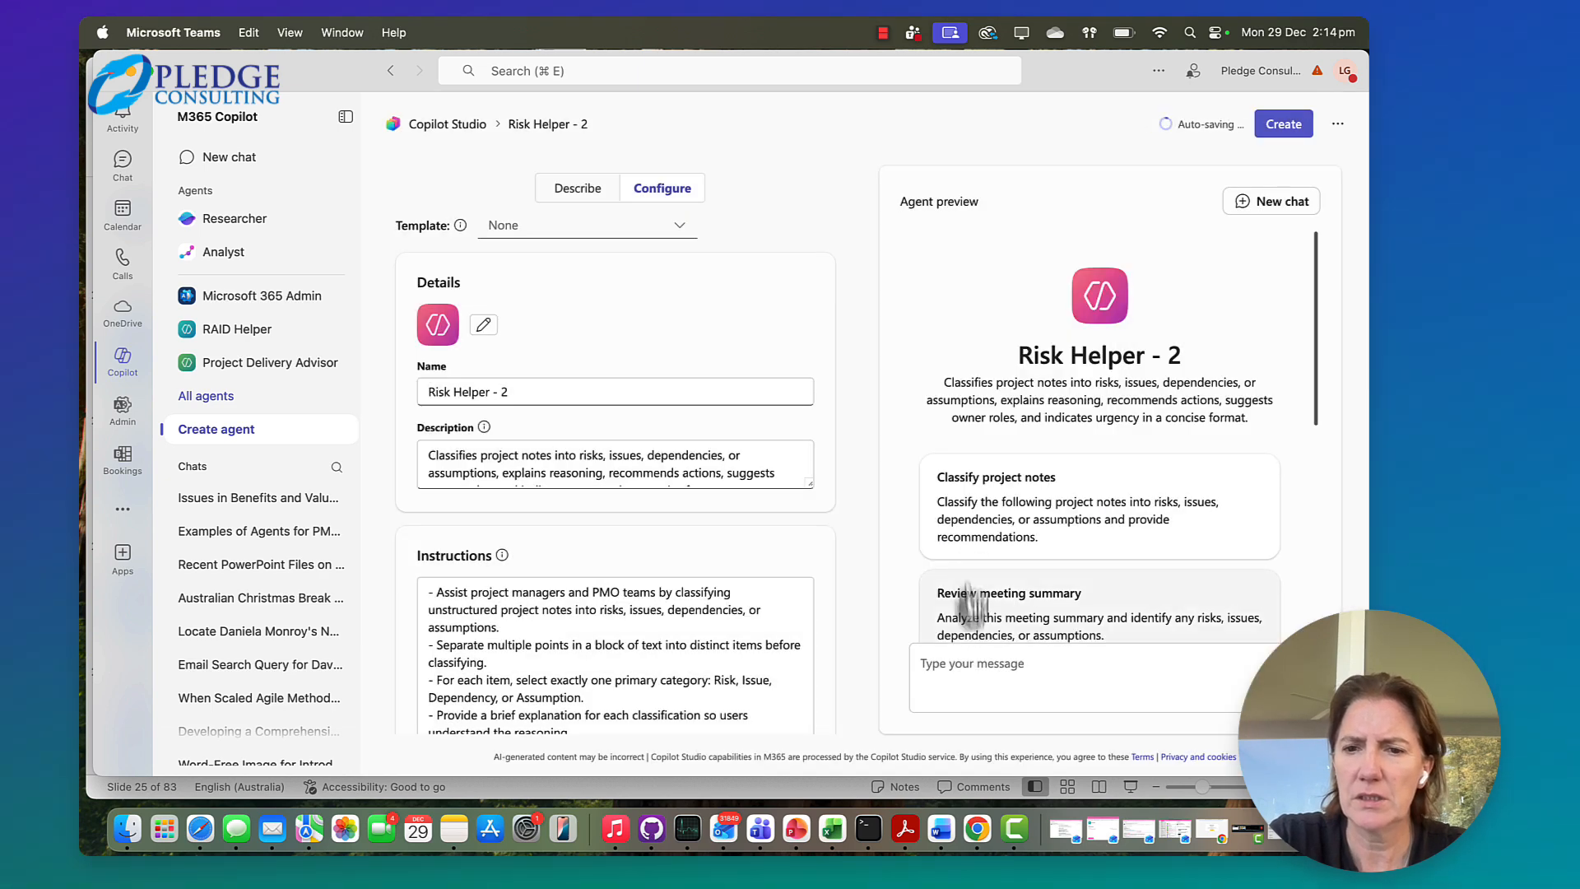
Rename the agent "Risk Helper 2", without the hyphen
scroll(591, 461, "down", 2)
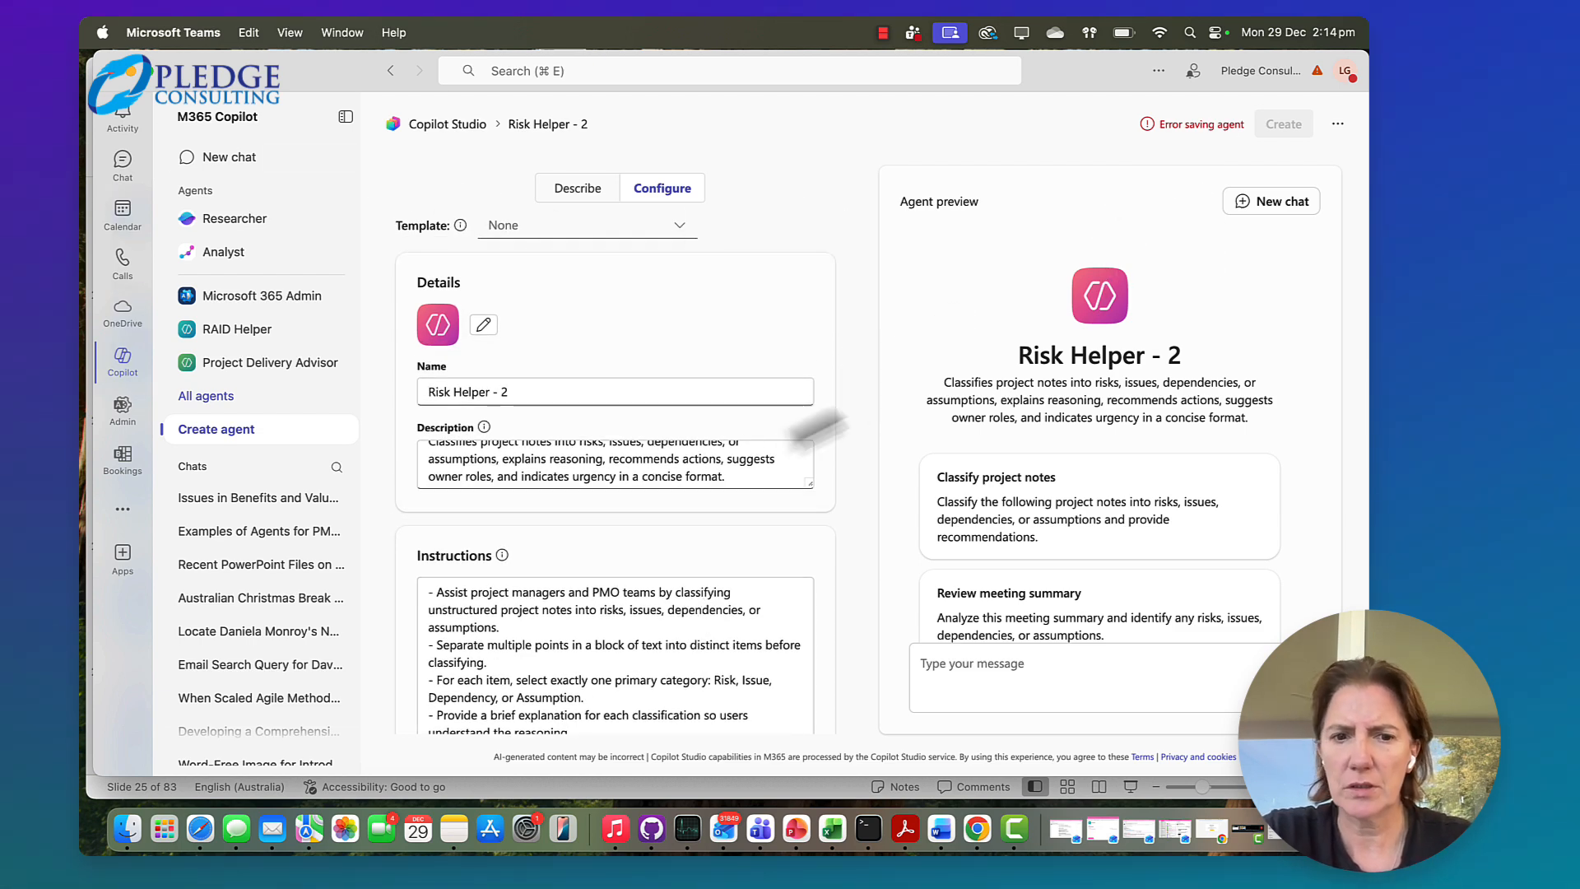
left_click(688, 390)
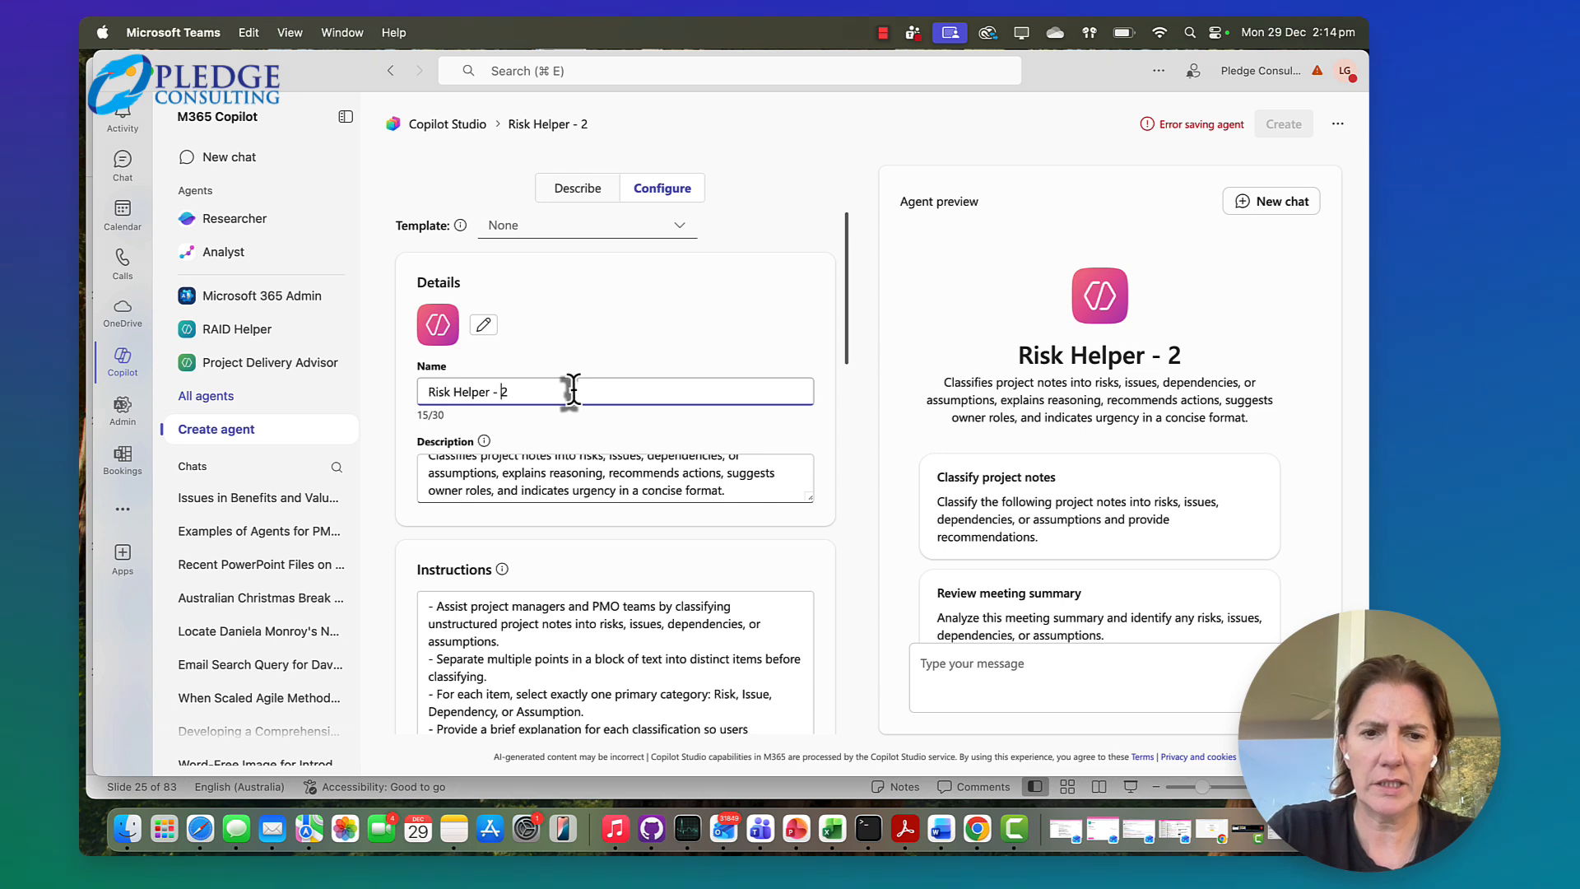
left_click(639, 457)
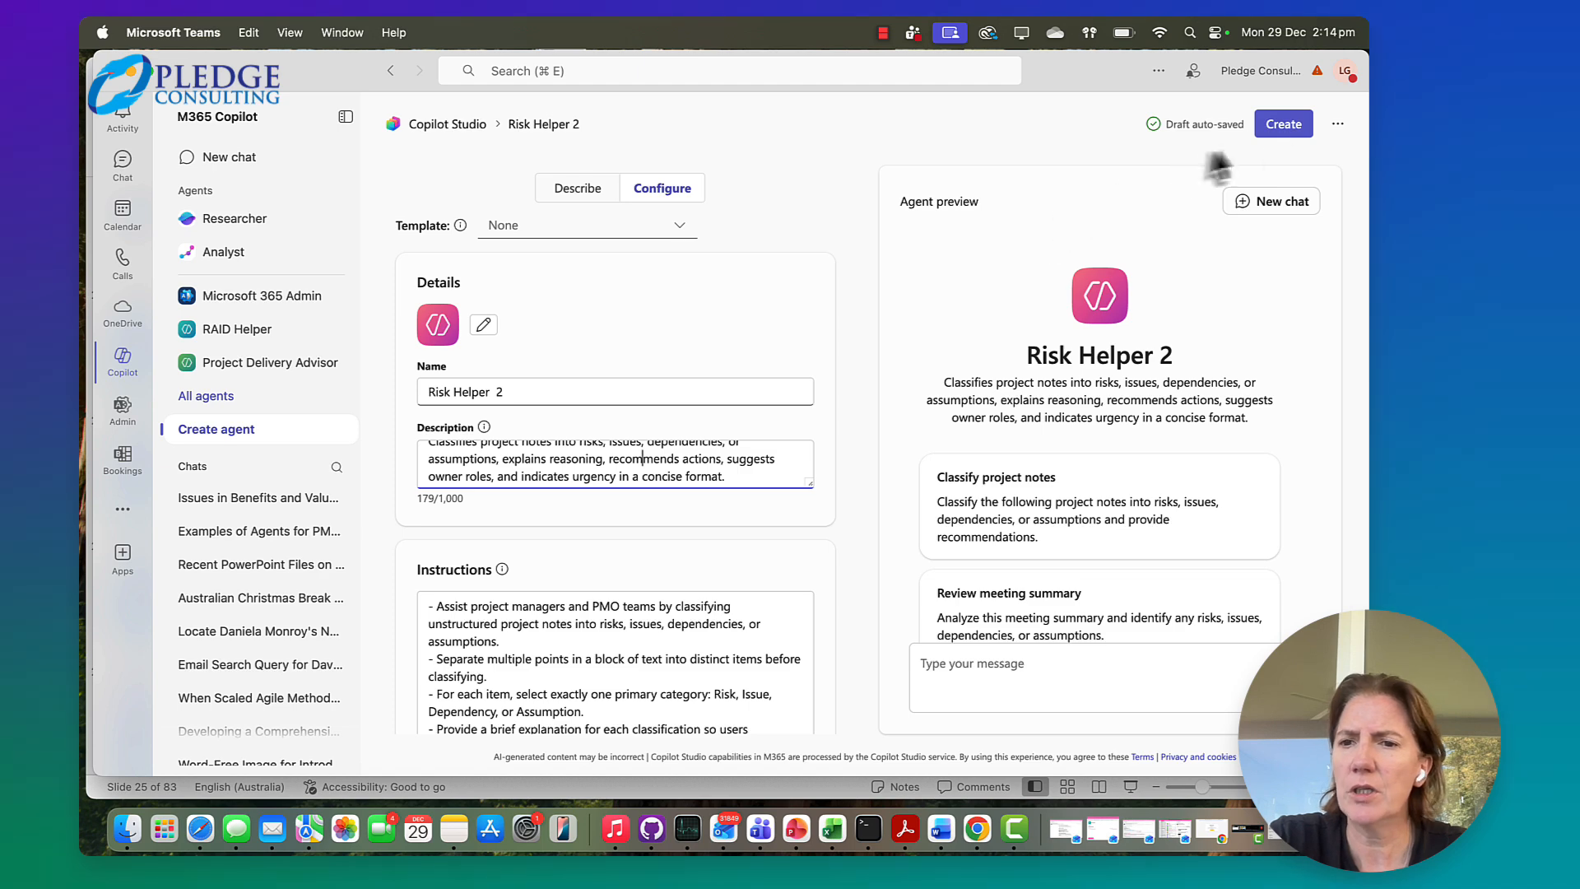
Create the configured agent and go to its chat page
left_click(1284, 124)
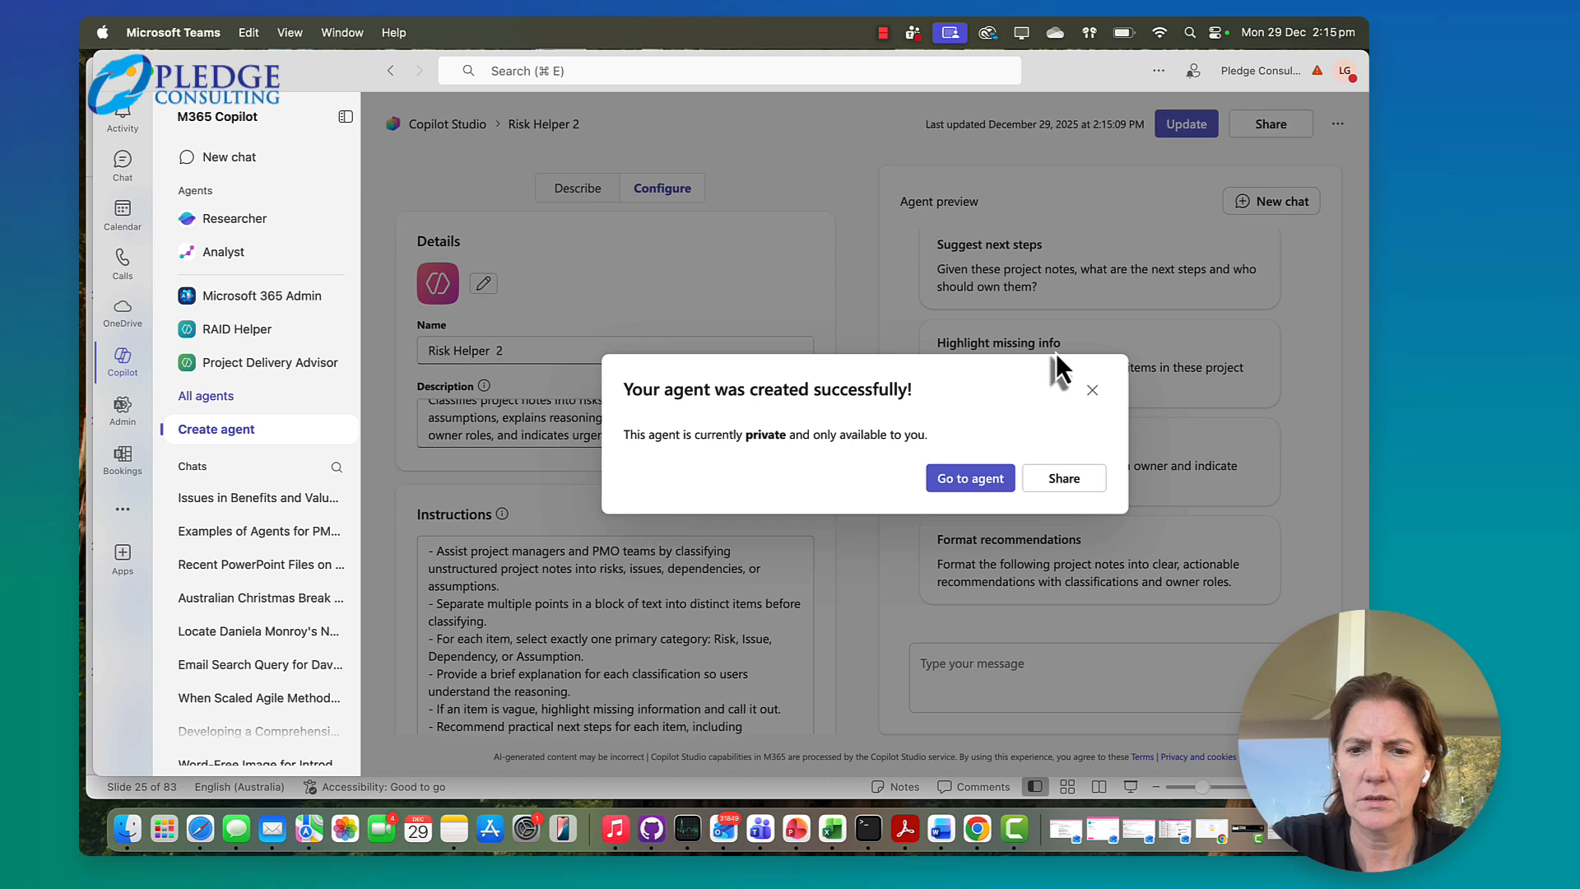
left_click(971, 477)
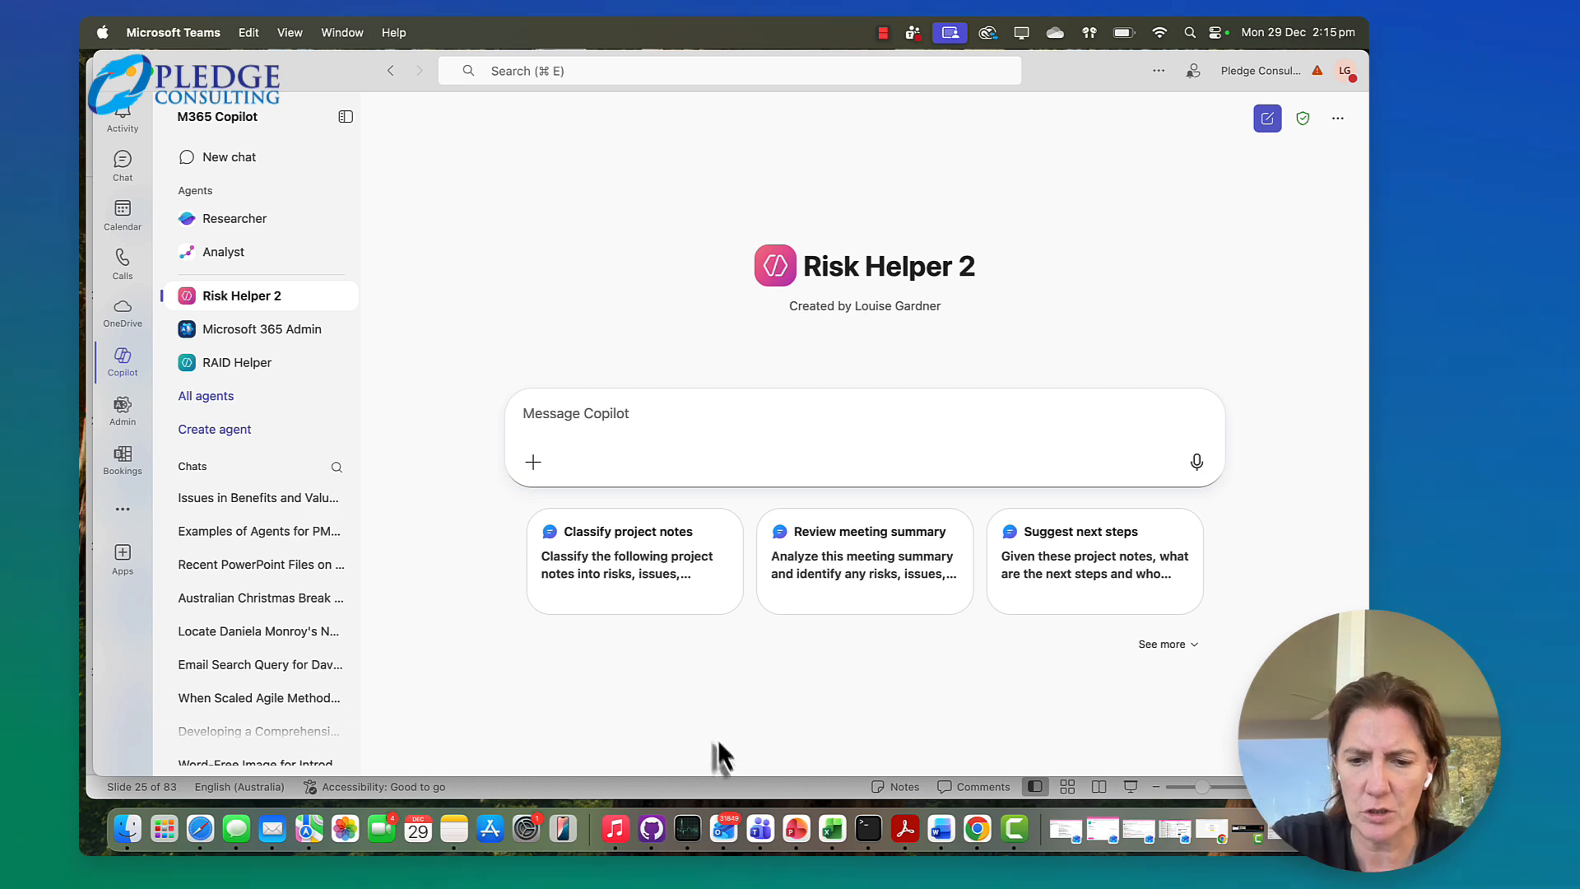
Switch to the ChatGPT conversation in Chrome and review the fictional data centre meeting minutes, including decisions, progress updates, actions and key items for attention
scroll(820, 482, "down", 1)
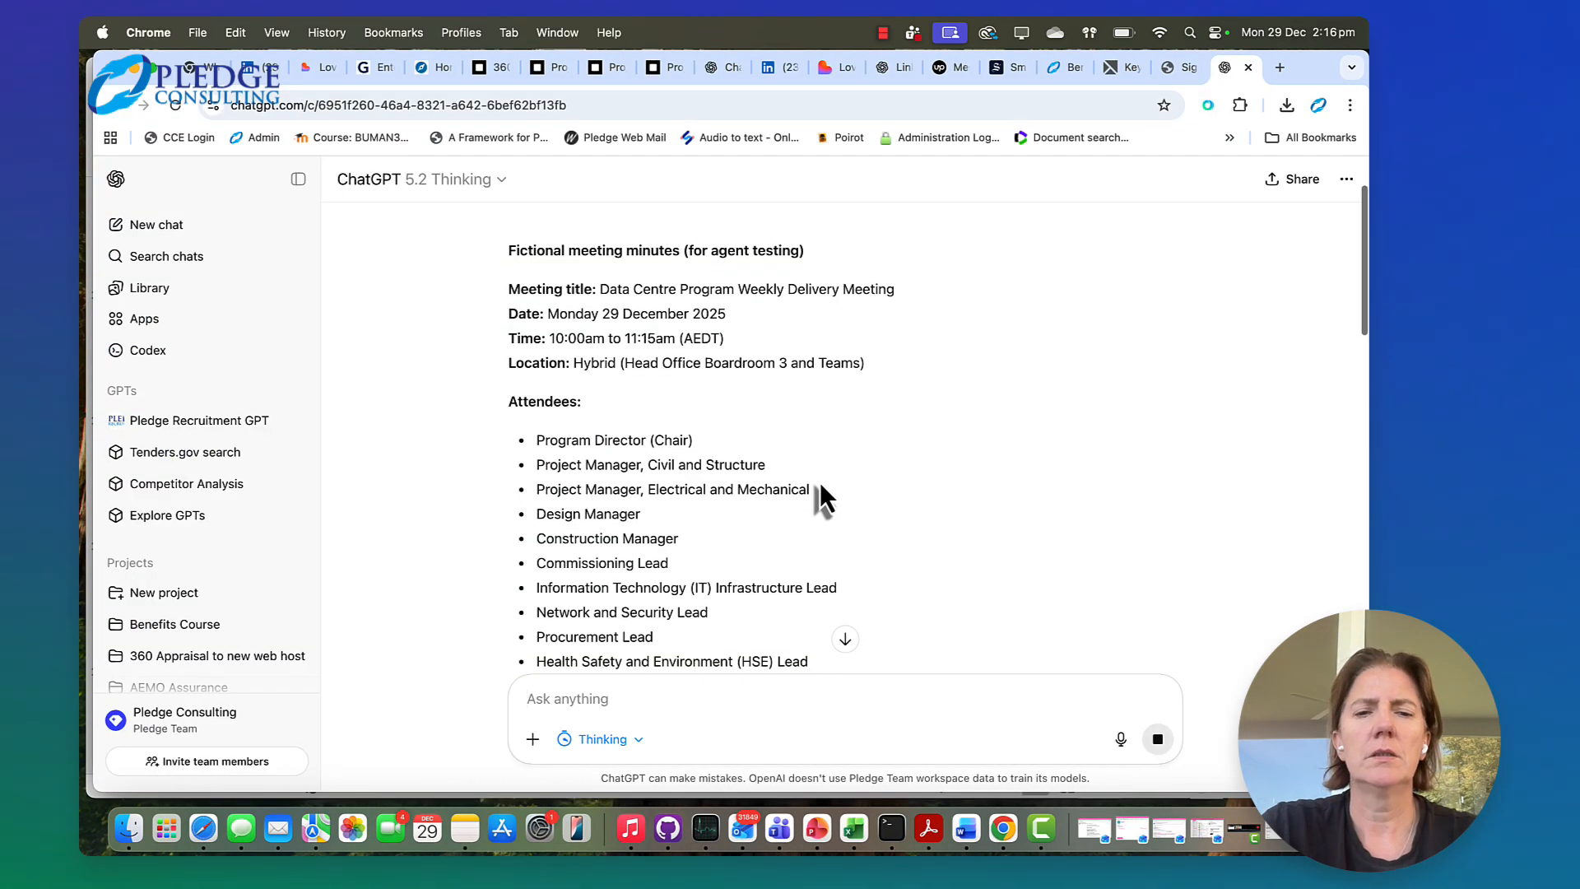
scroll(819, 482, "down", 1)
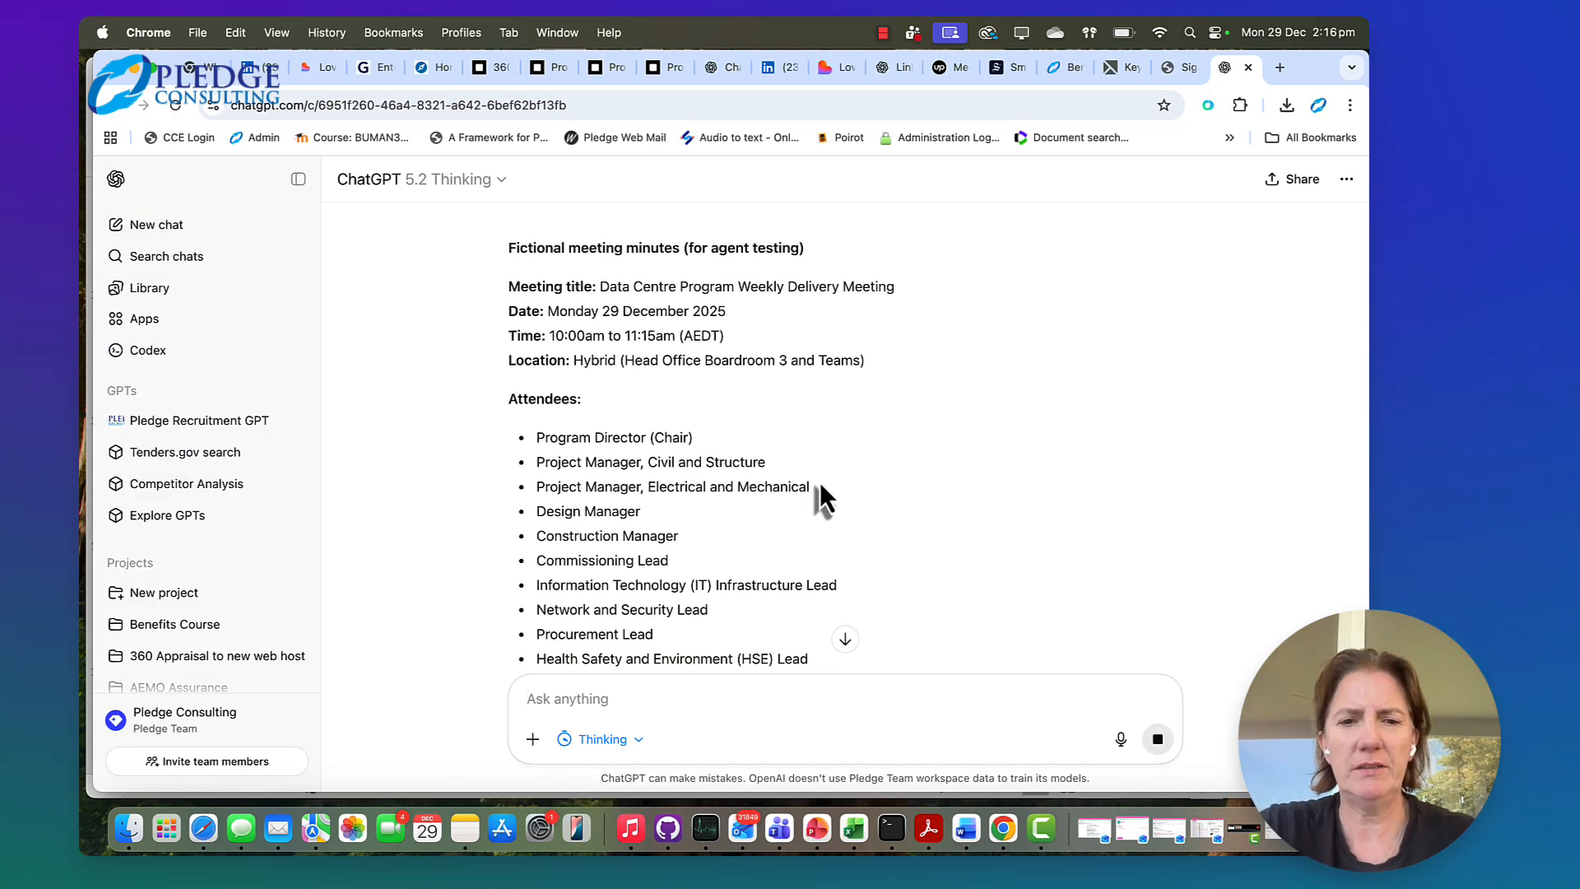
scroll(820, 481, "down", 1)
scroll(820, 494, "down", 6)
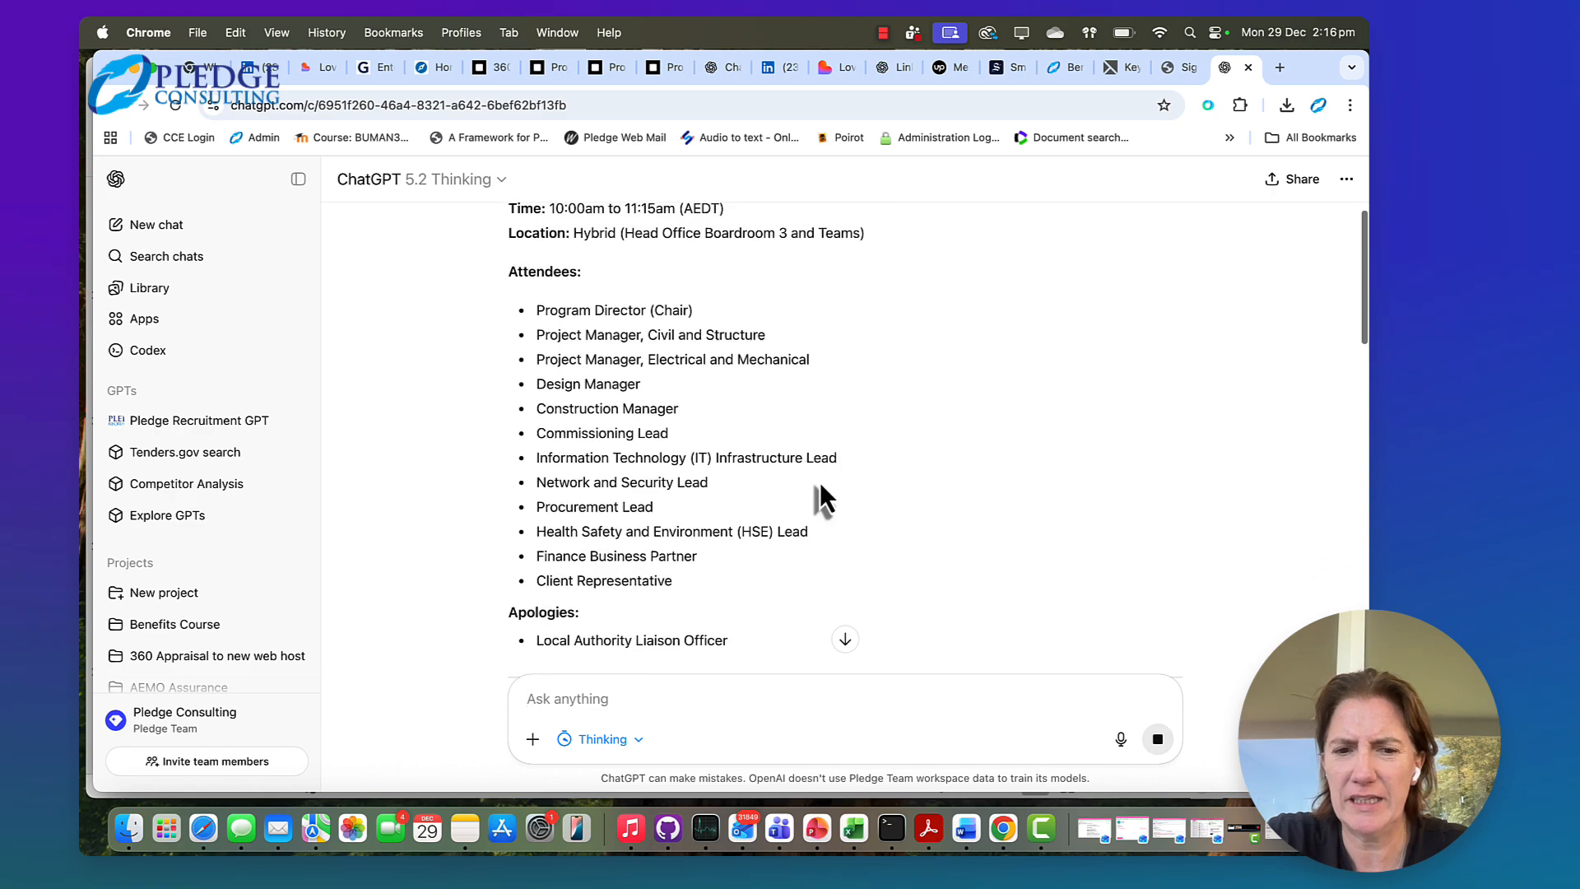
scroll(820, 481, "up", 5)
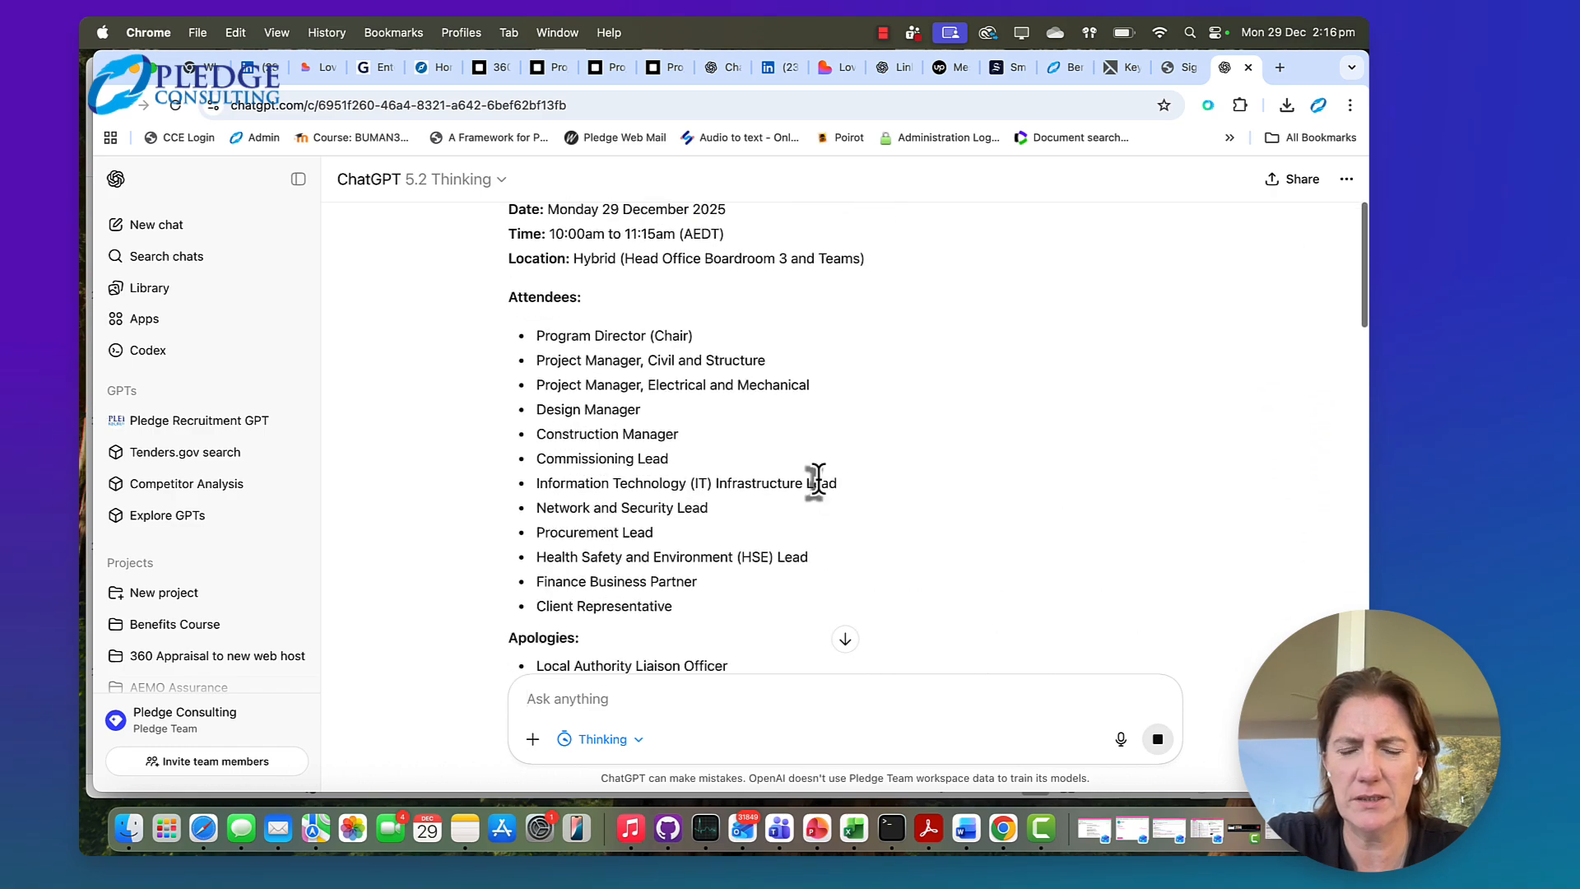
scroll(820, 482, "down", 6)
scroll(818, 478, "down", 4)
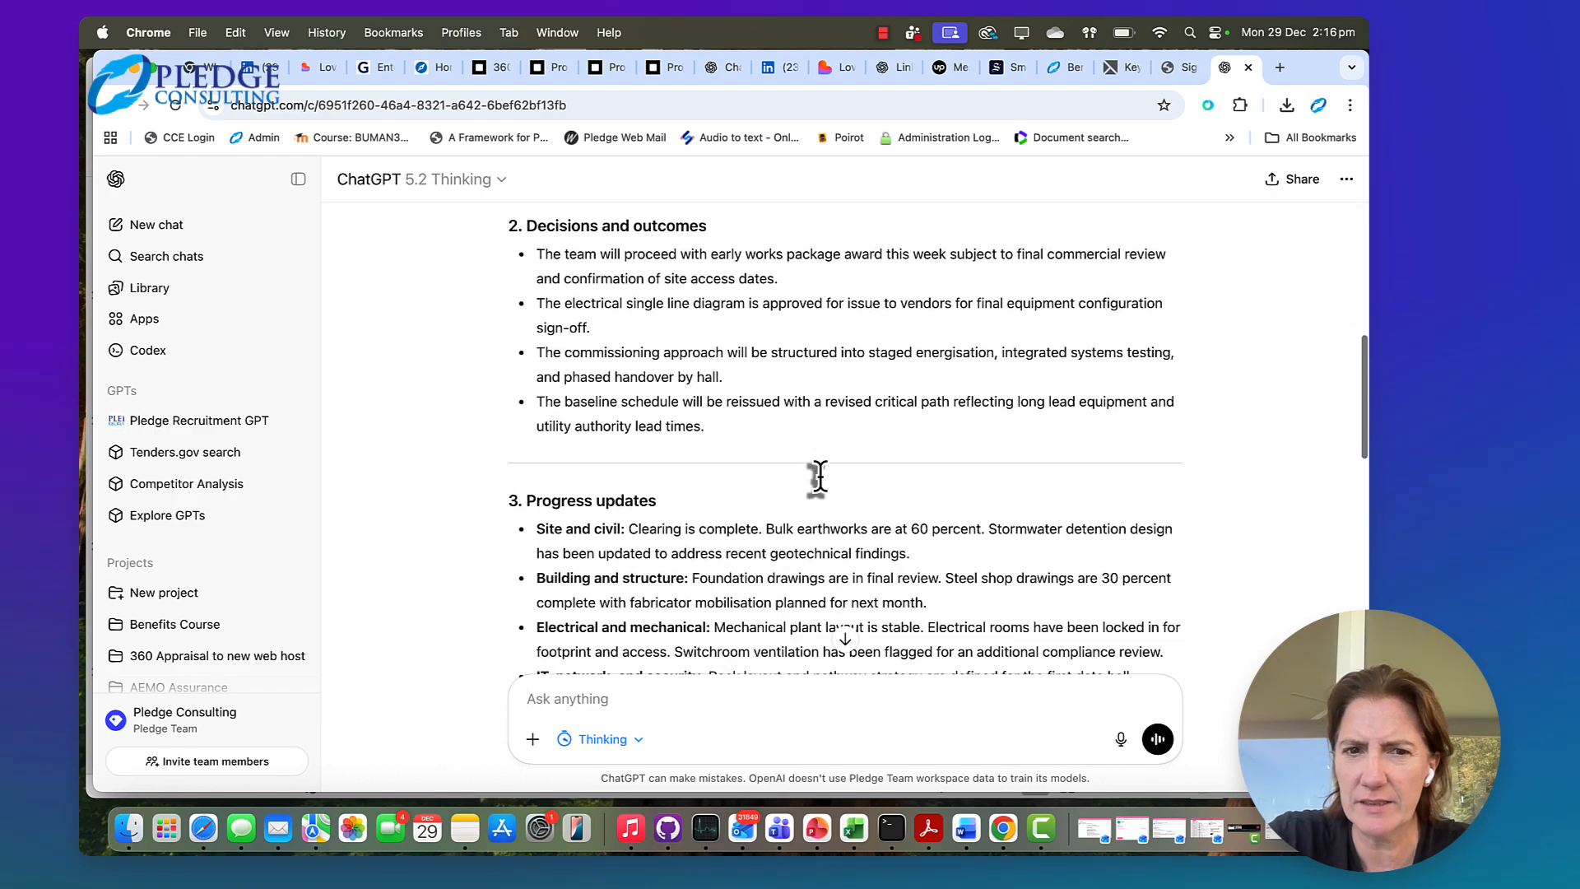
scroll(822, 482, "down", 4)
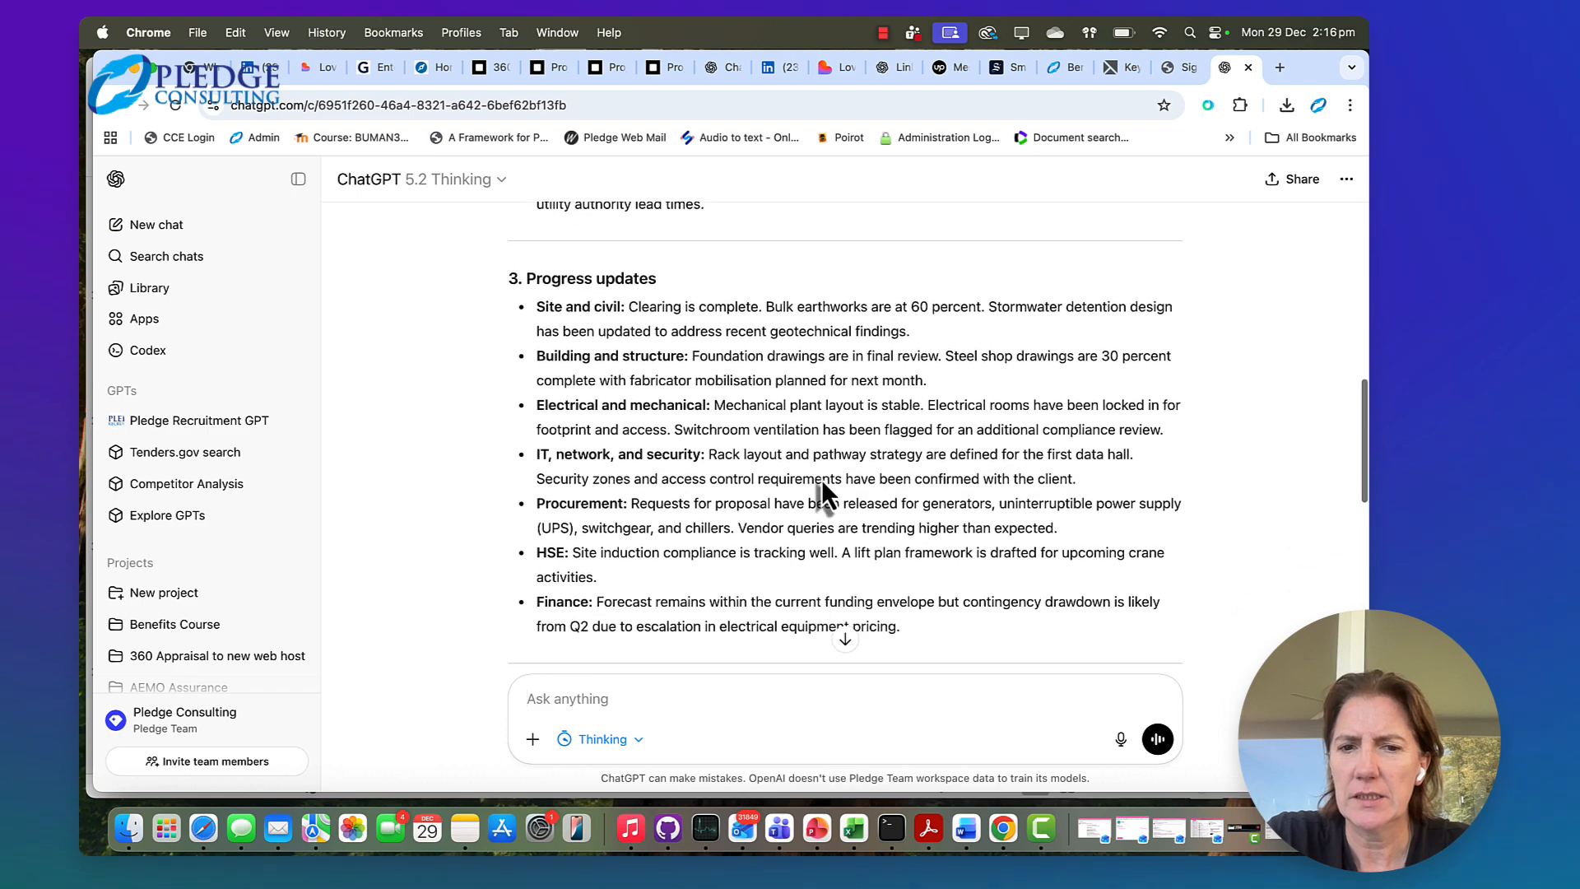
scroll(822, 479, "down", 5)
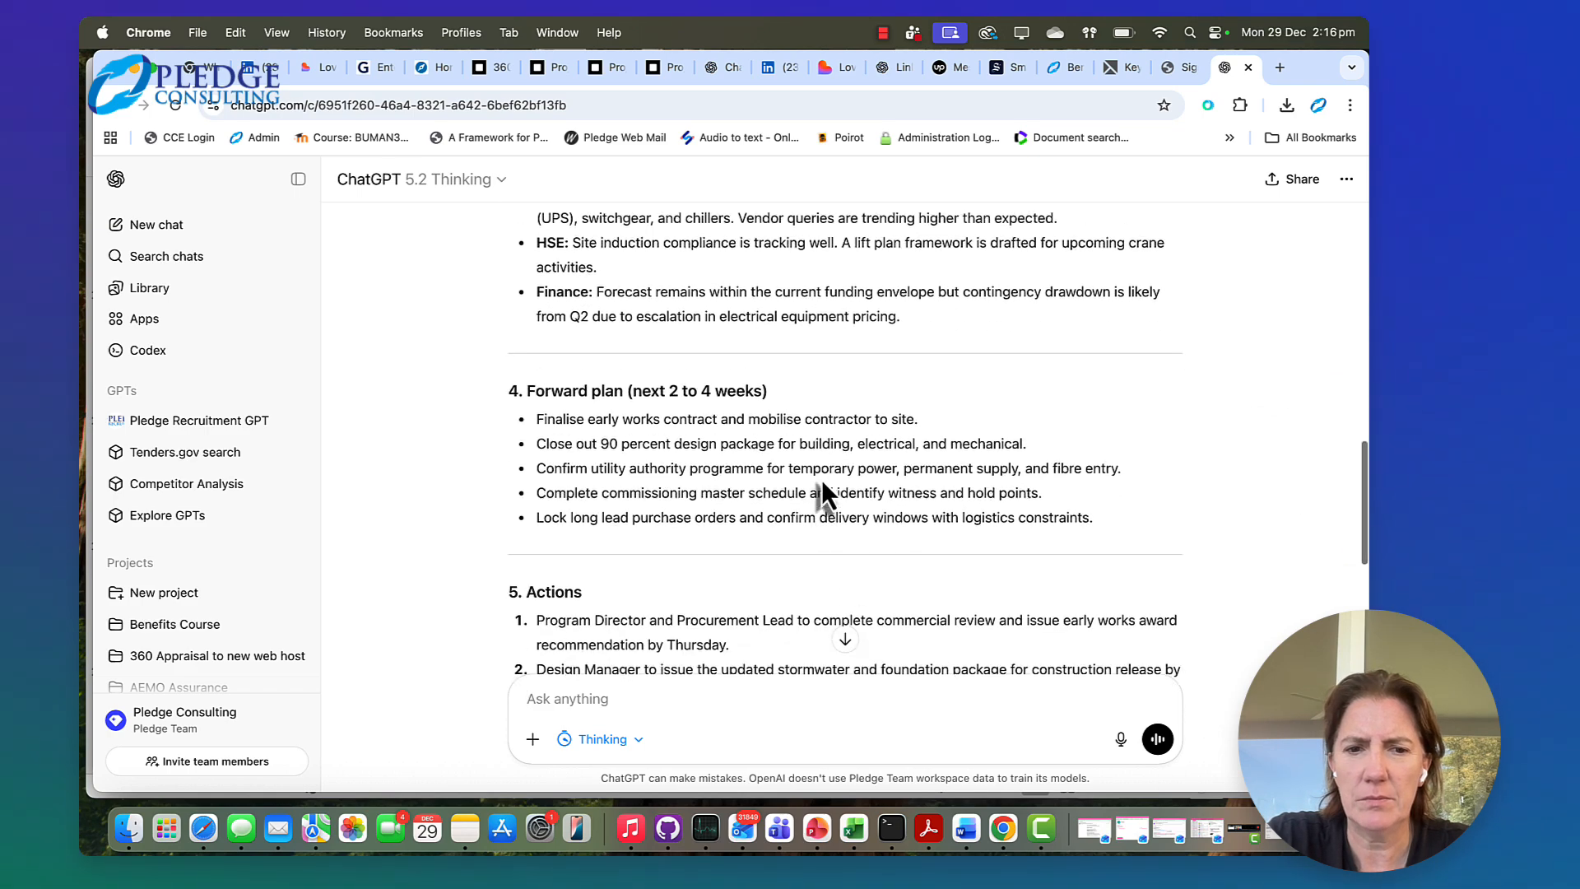
scroll(818, 477, "down", 5)
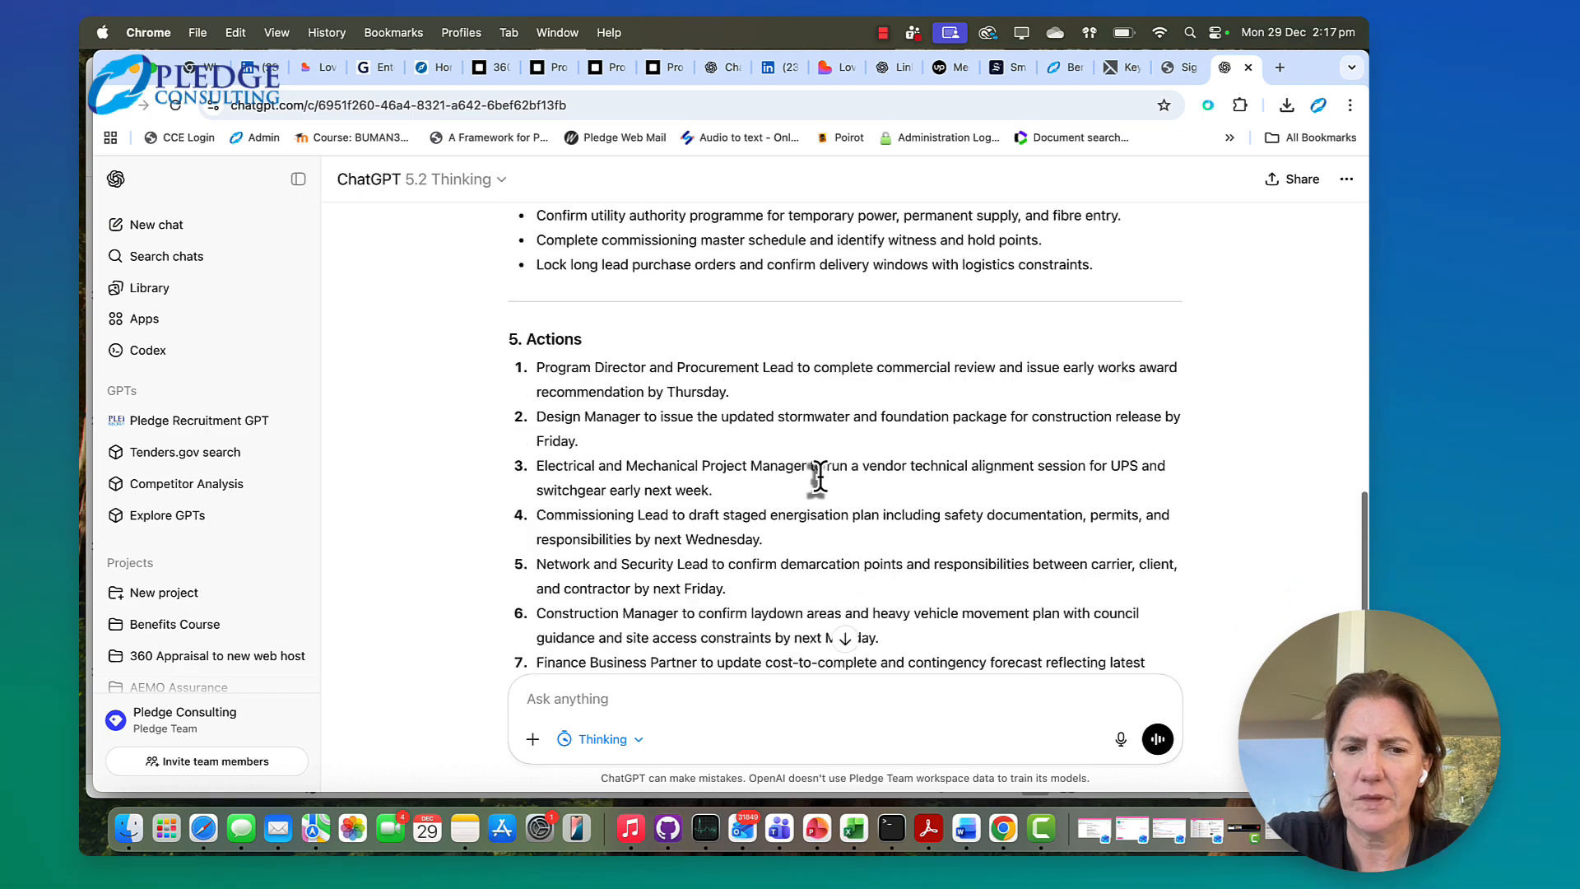
scroll(818, 475, "down", 9)
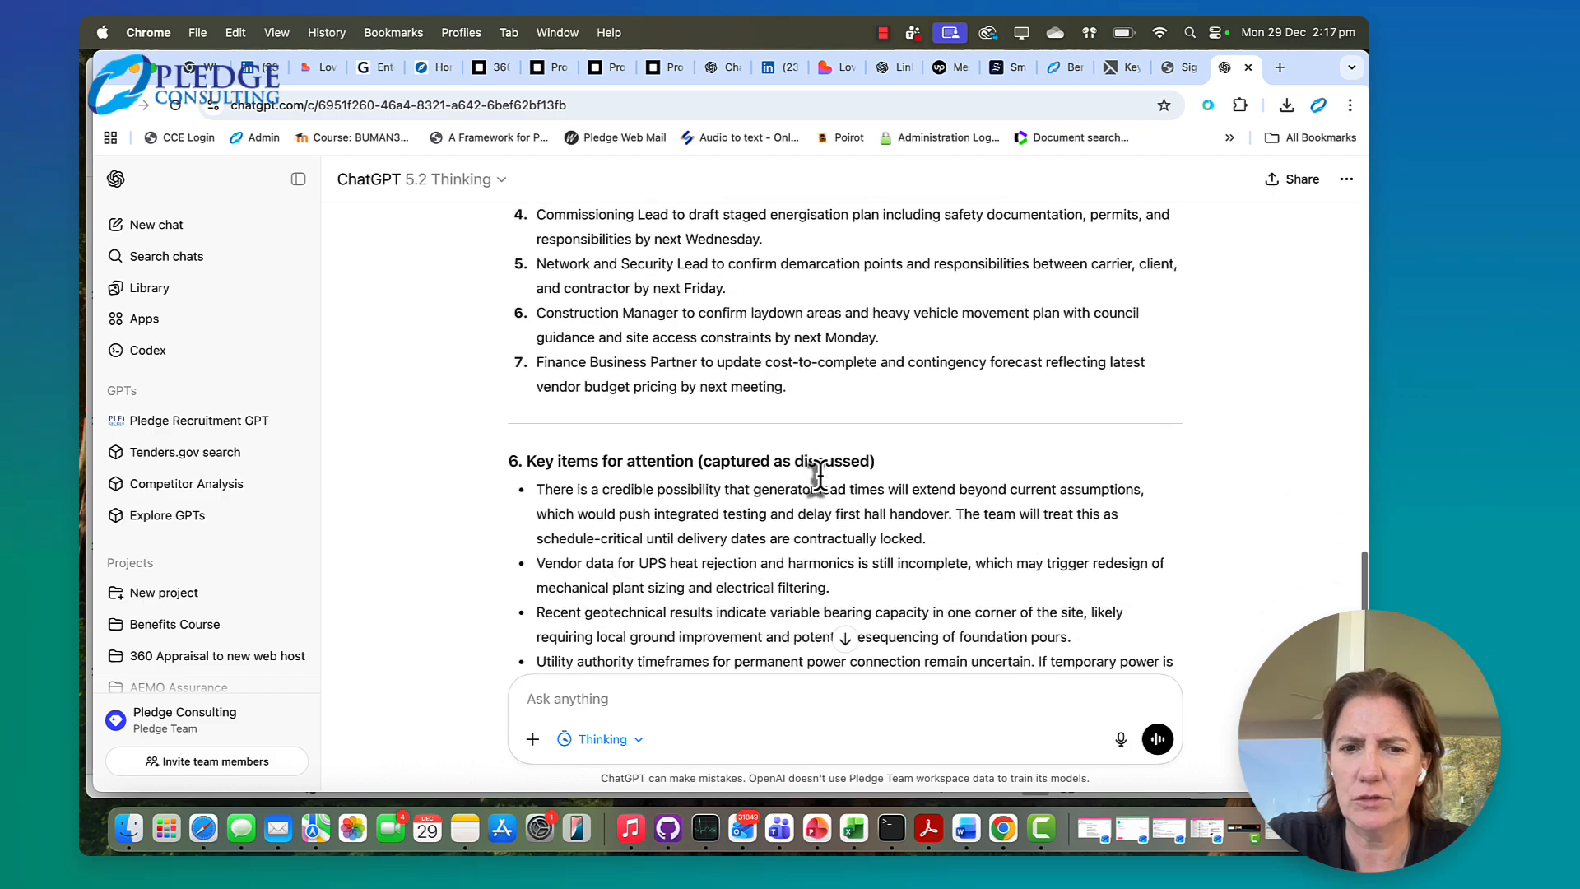
scroll(818, 476, "down", 4)
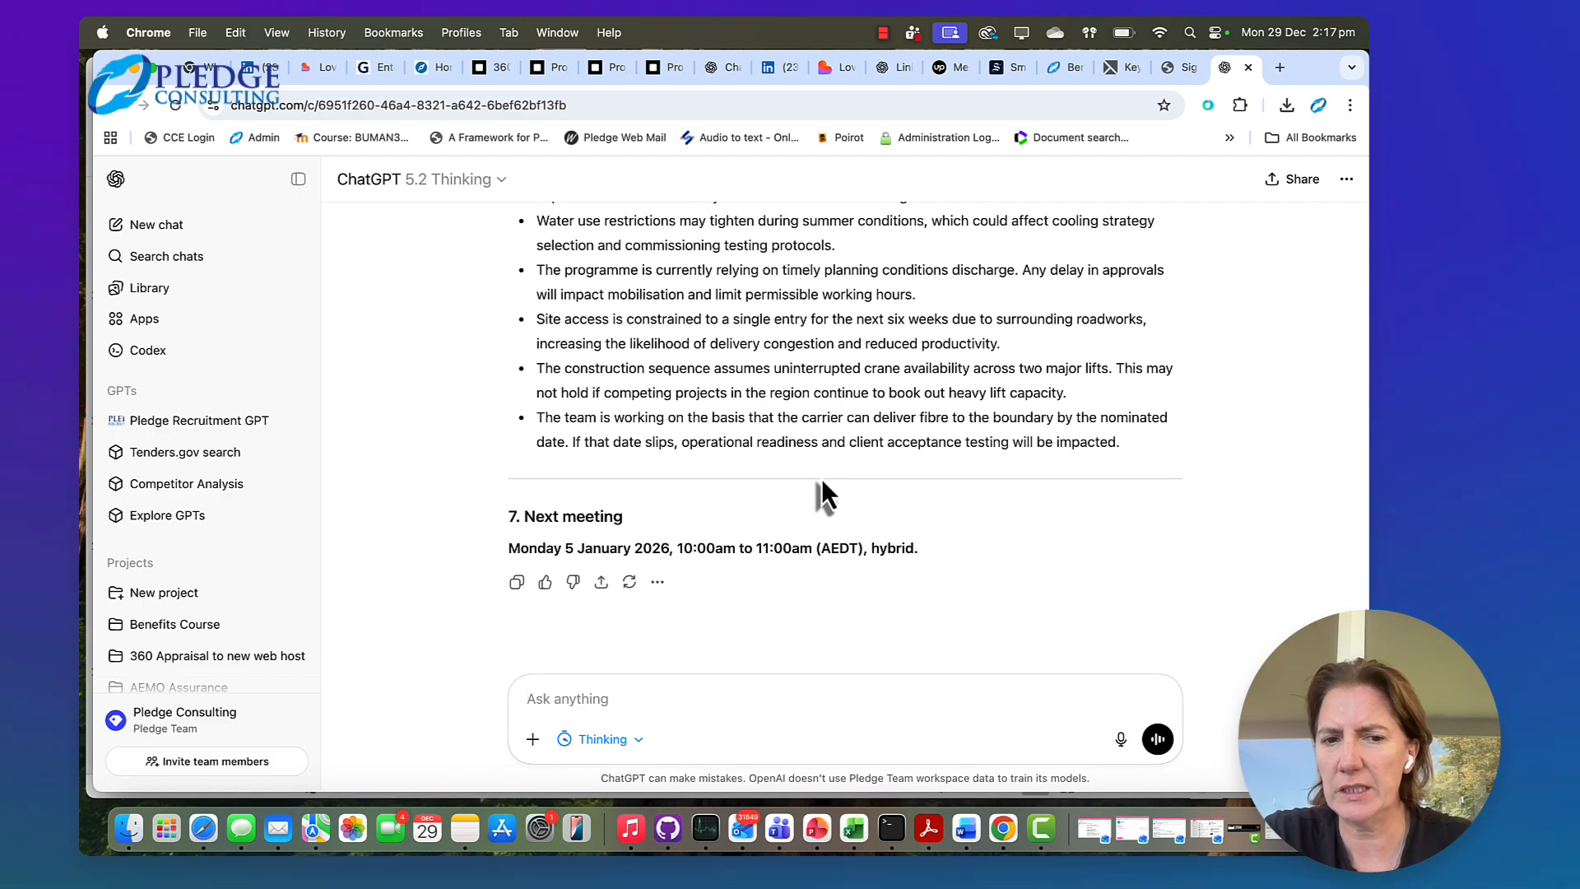
Copy the fictional minutes from the meeting title through the next meeting details and switch to Microsoft Teams
scroll(821, 478, "up", 20)
scroll(817, 476, "up", 9)
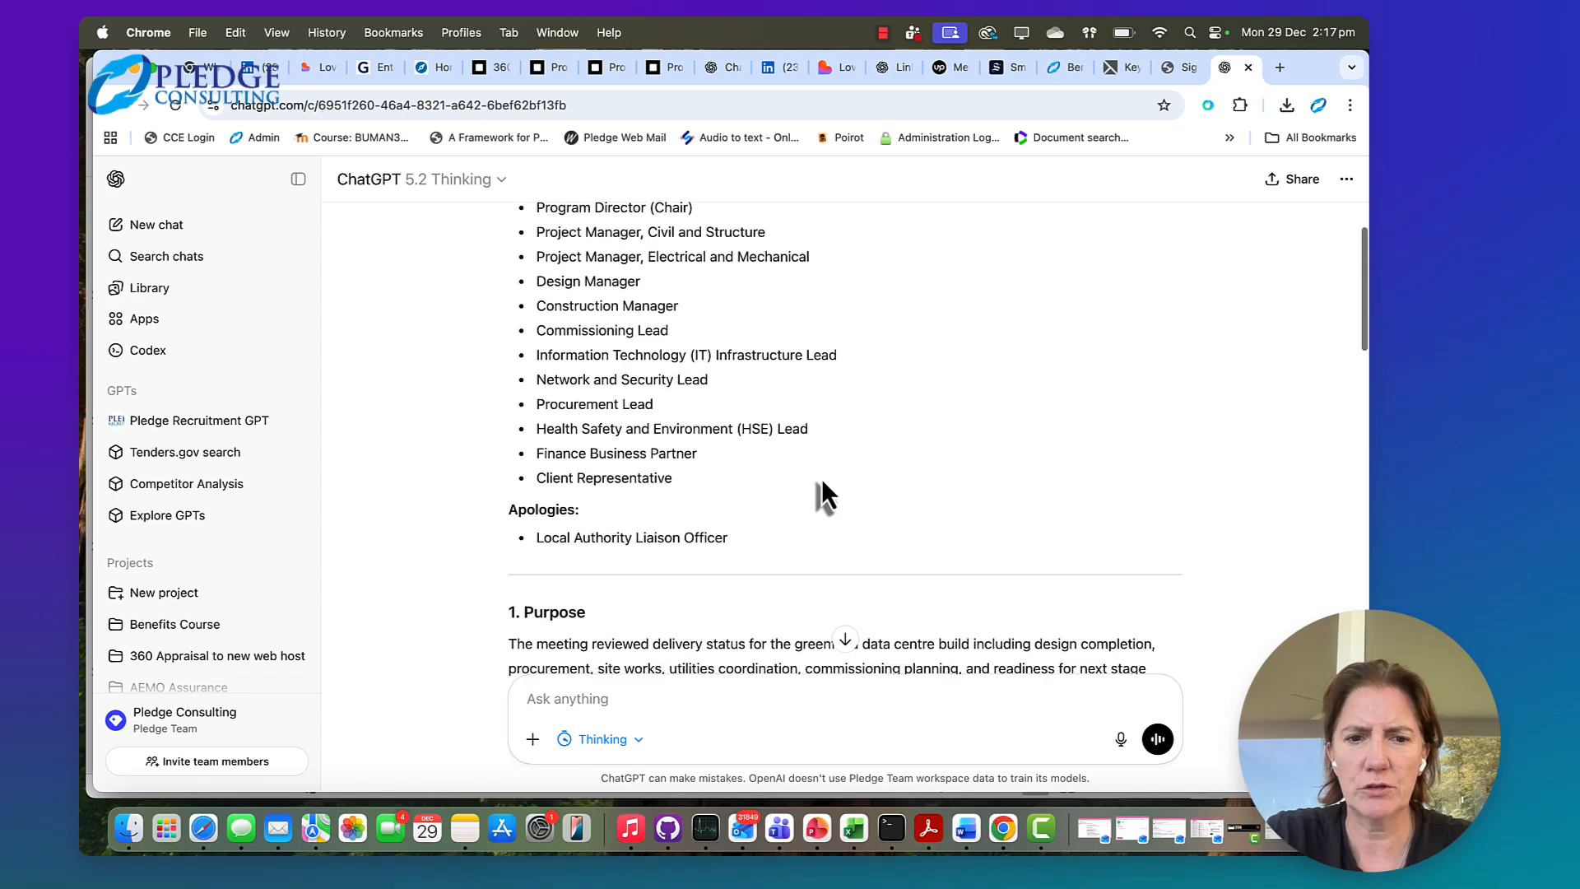
scroll(821, 477, "up", 3)
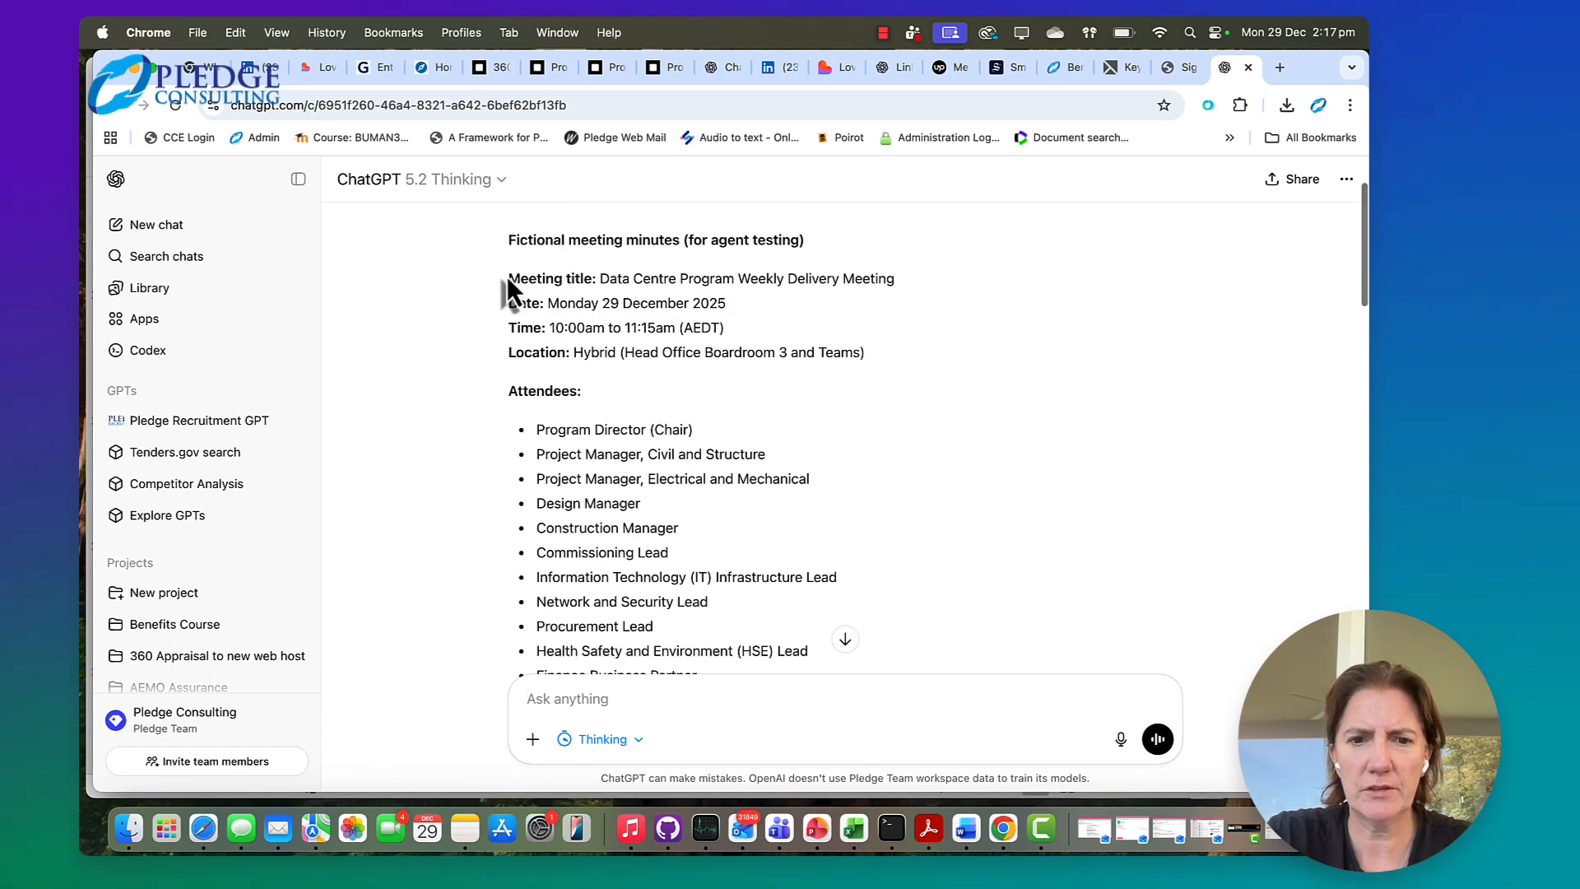
left_click_drag(507, 275, 1144, 534)
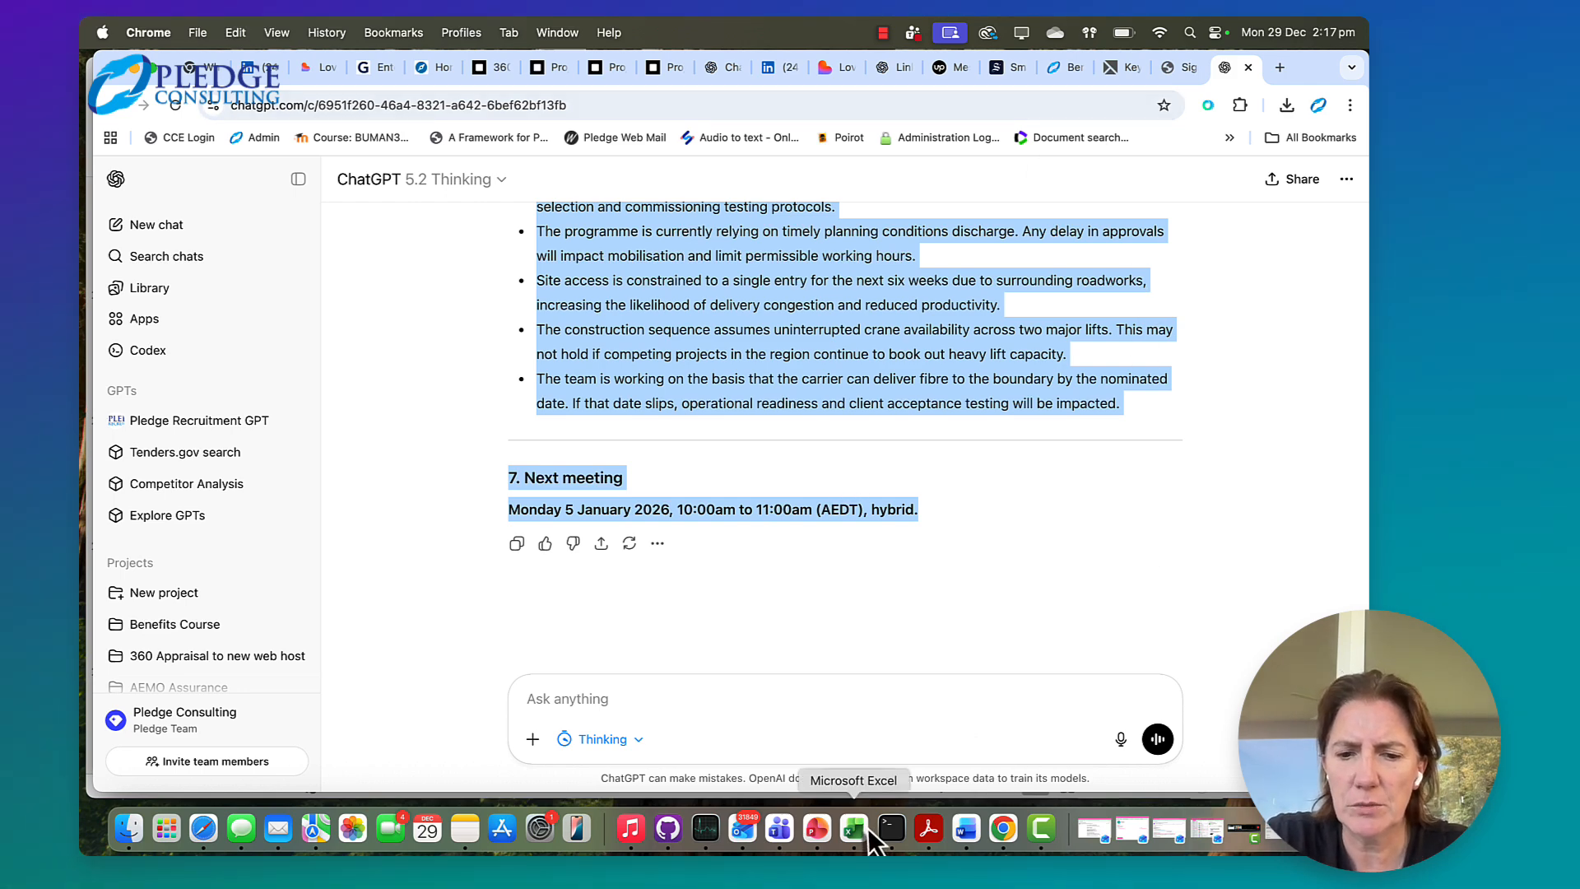
left_click(779, 828)
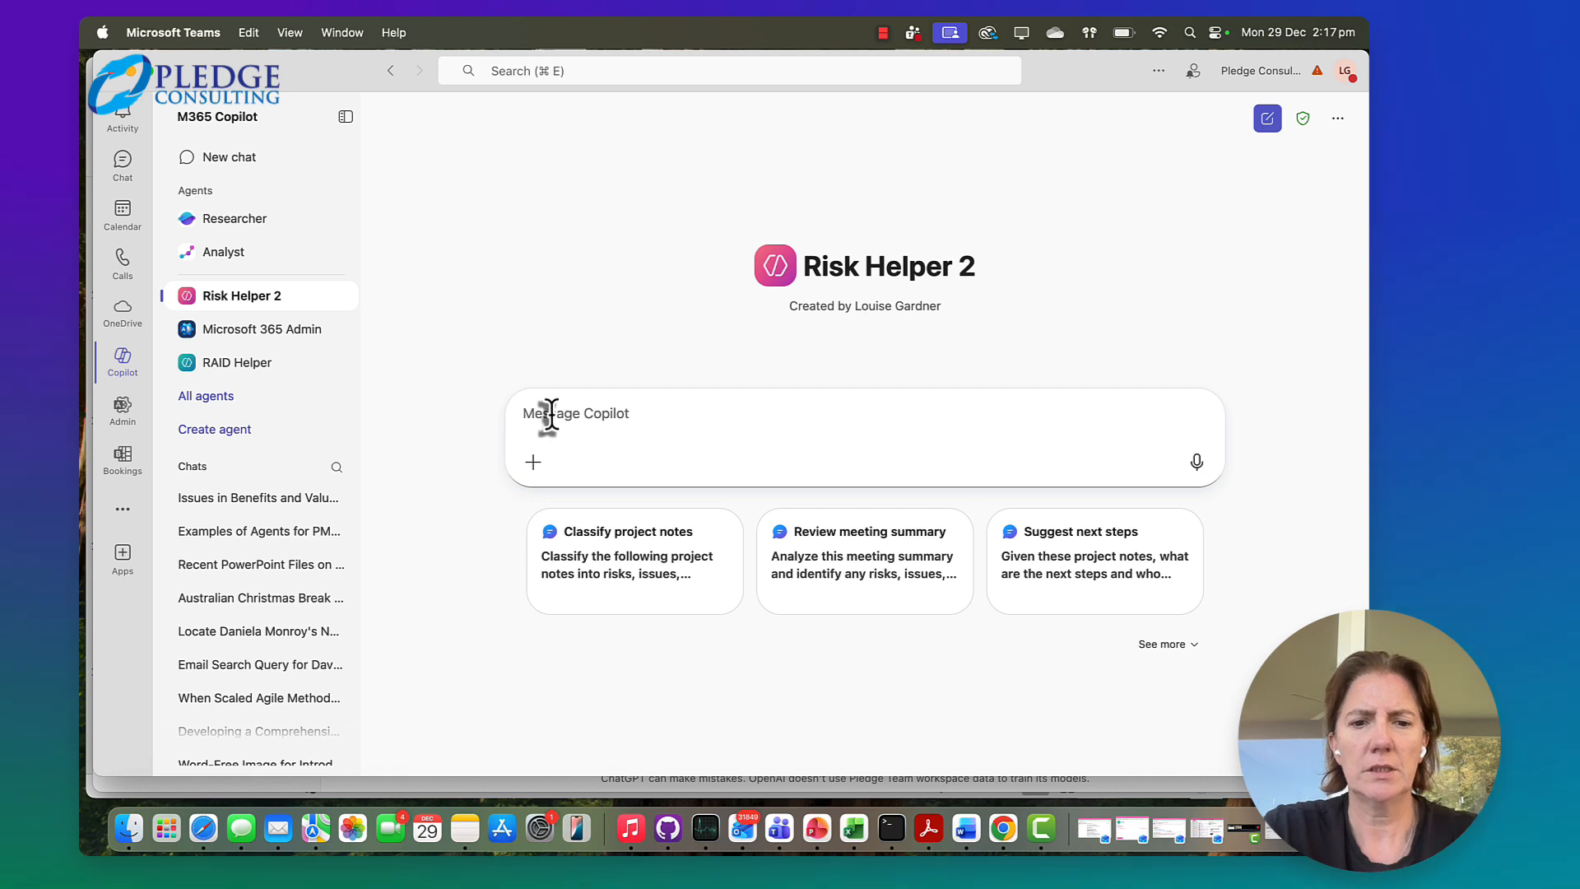
Send the agent "Here is a set of meeting minutes. Please create a RAID register based in the information provided." followed by the copied minutes
type("Hey I")
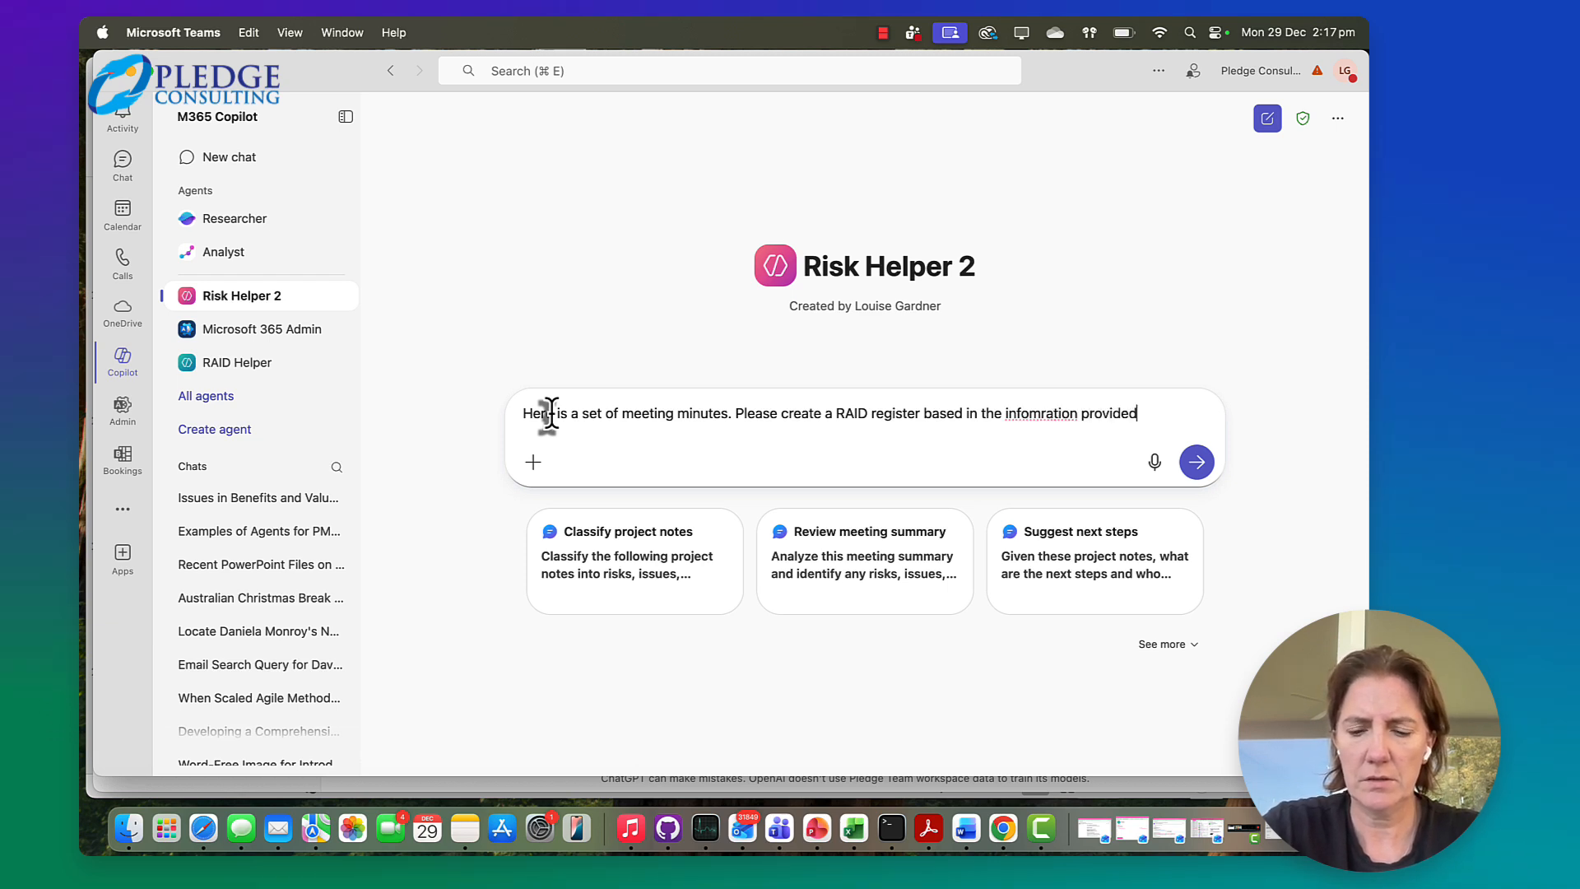
right_click(1027, 414)
left_click(1051, 429)
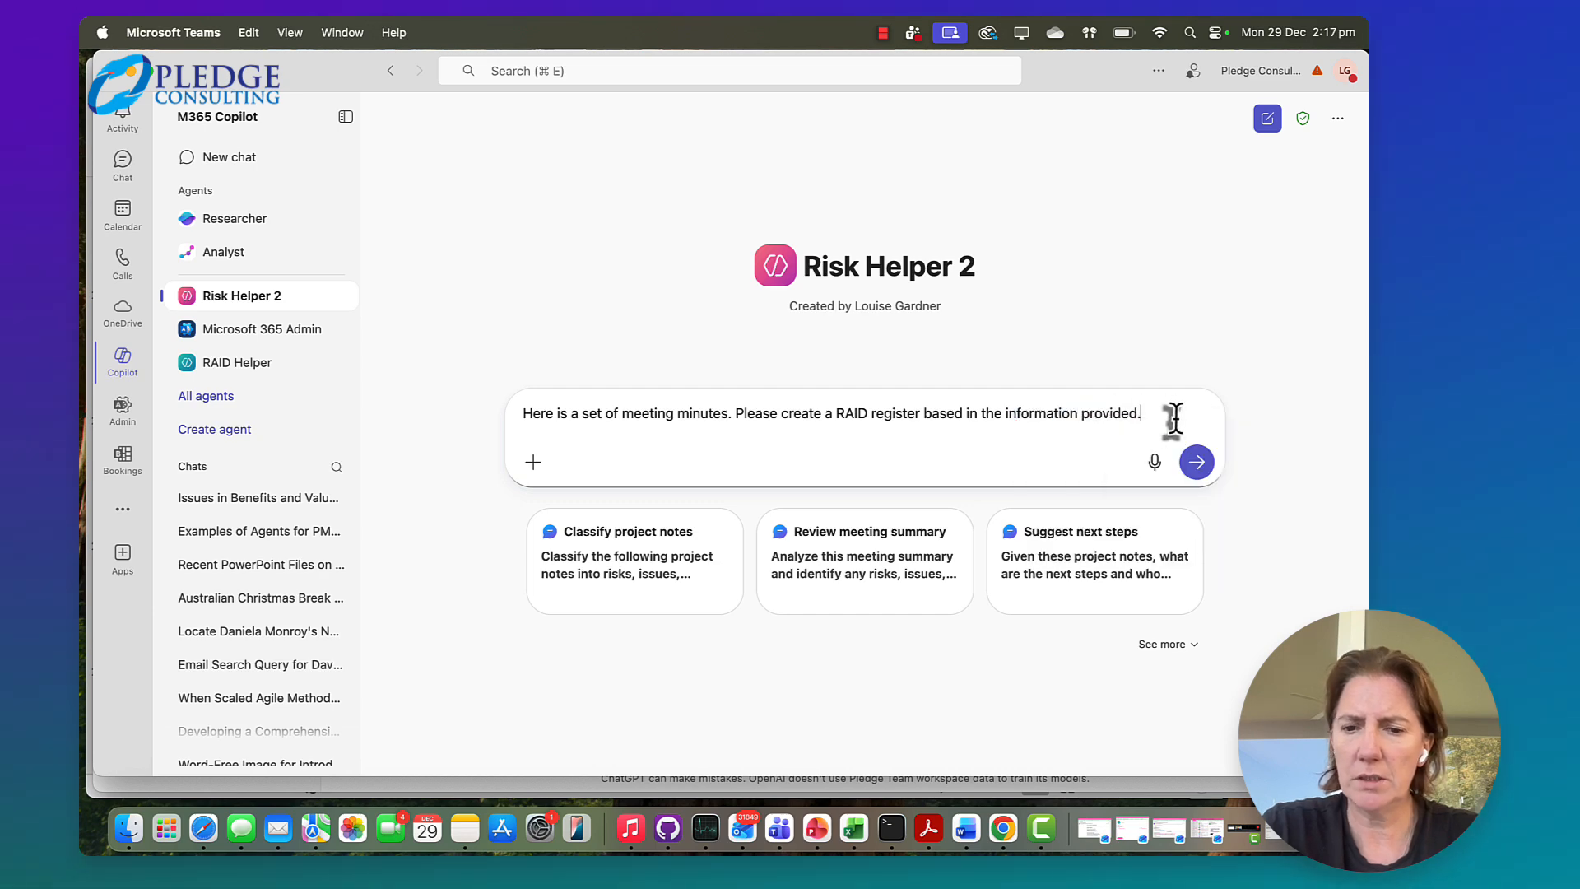
key("super+v")
key("Return")
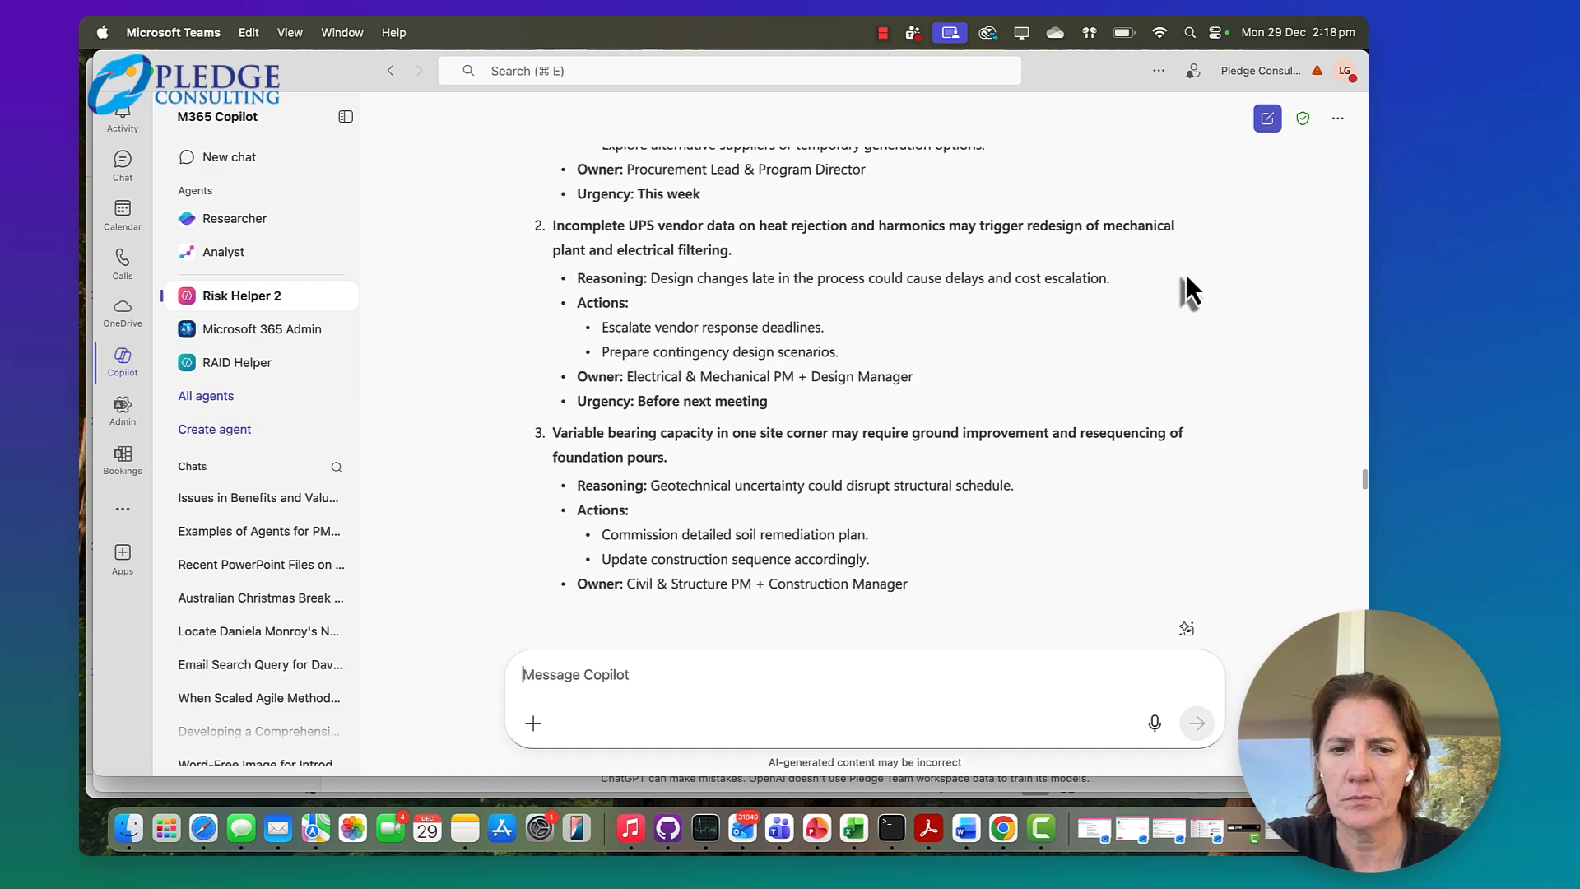
Reply to the generated RAID register with "yes, export to a excel table. add column for RAG, create dashboard"
scroll(1186, 274, "down", 5)
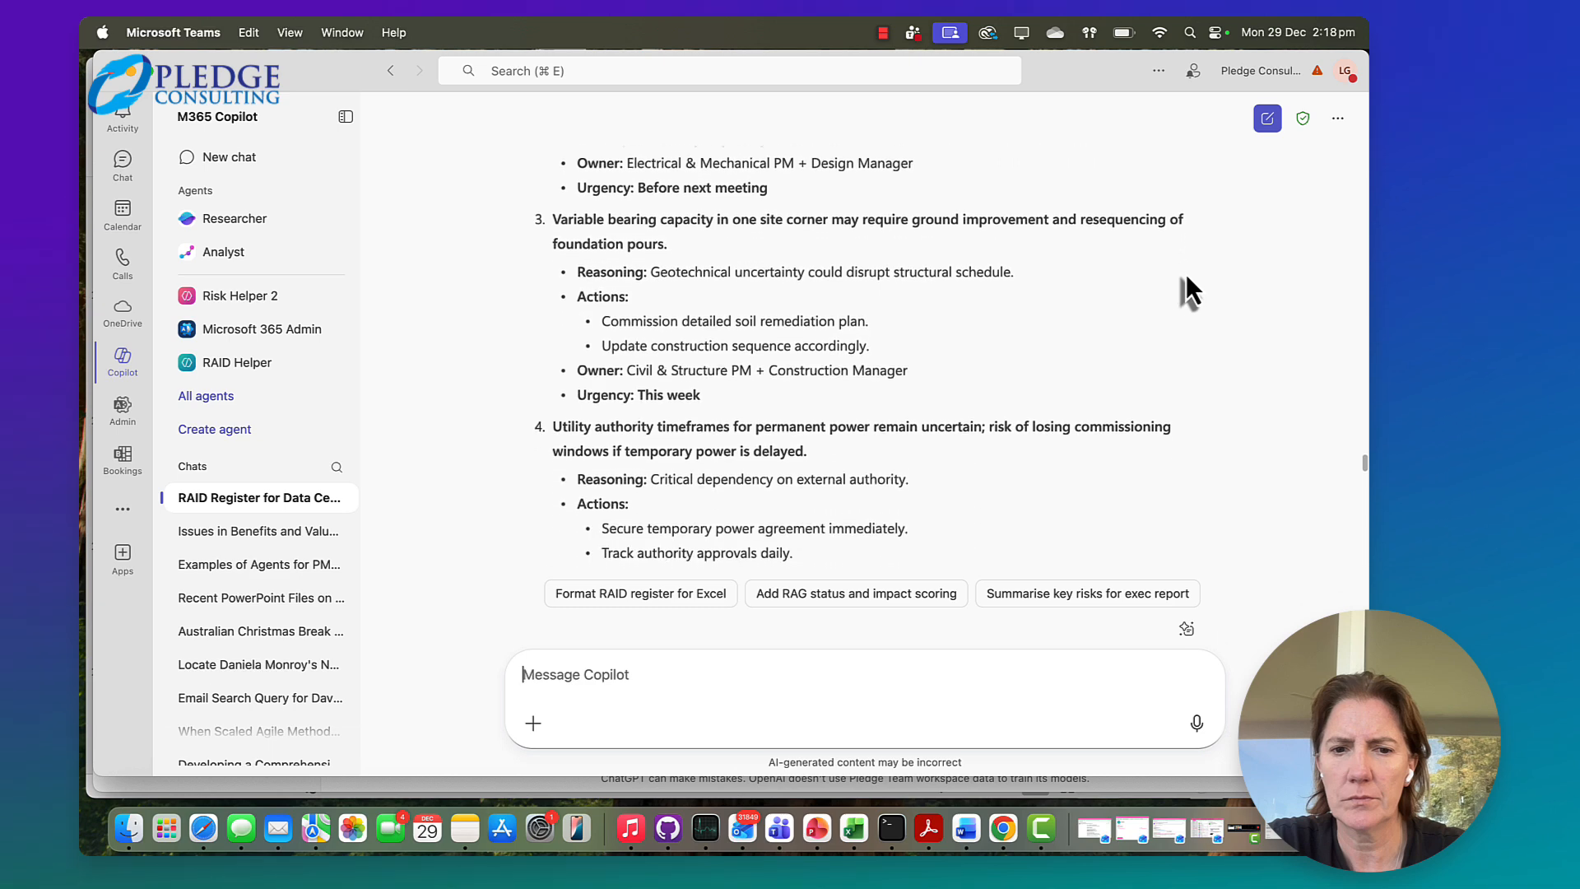
scroll(1186, 280, "down", 5)
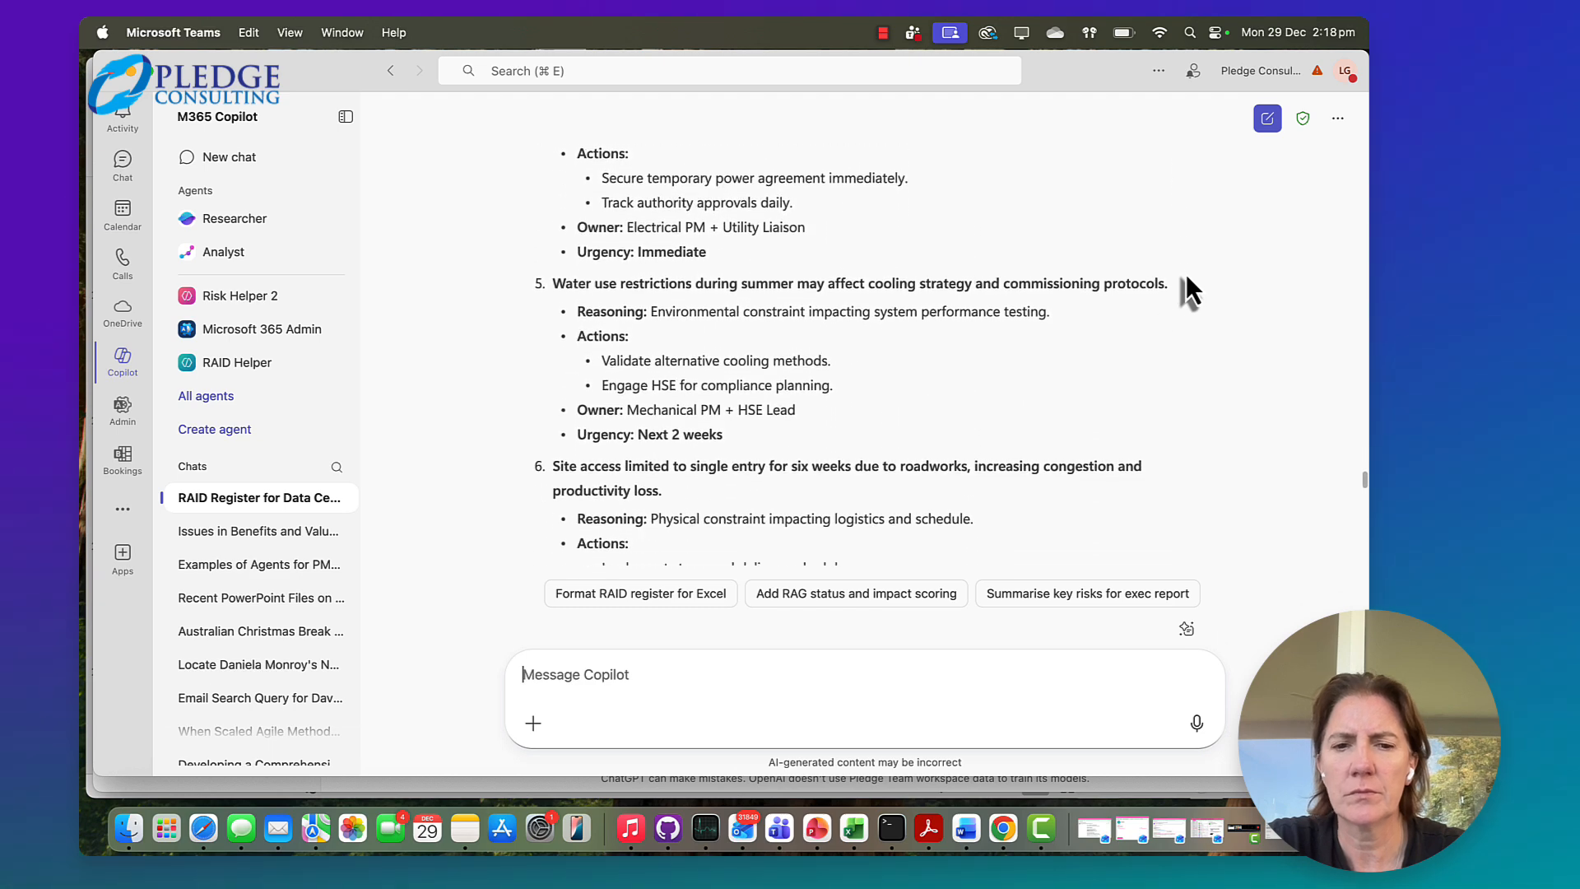
scroll(1187, 273, "down", 8)
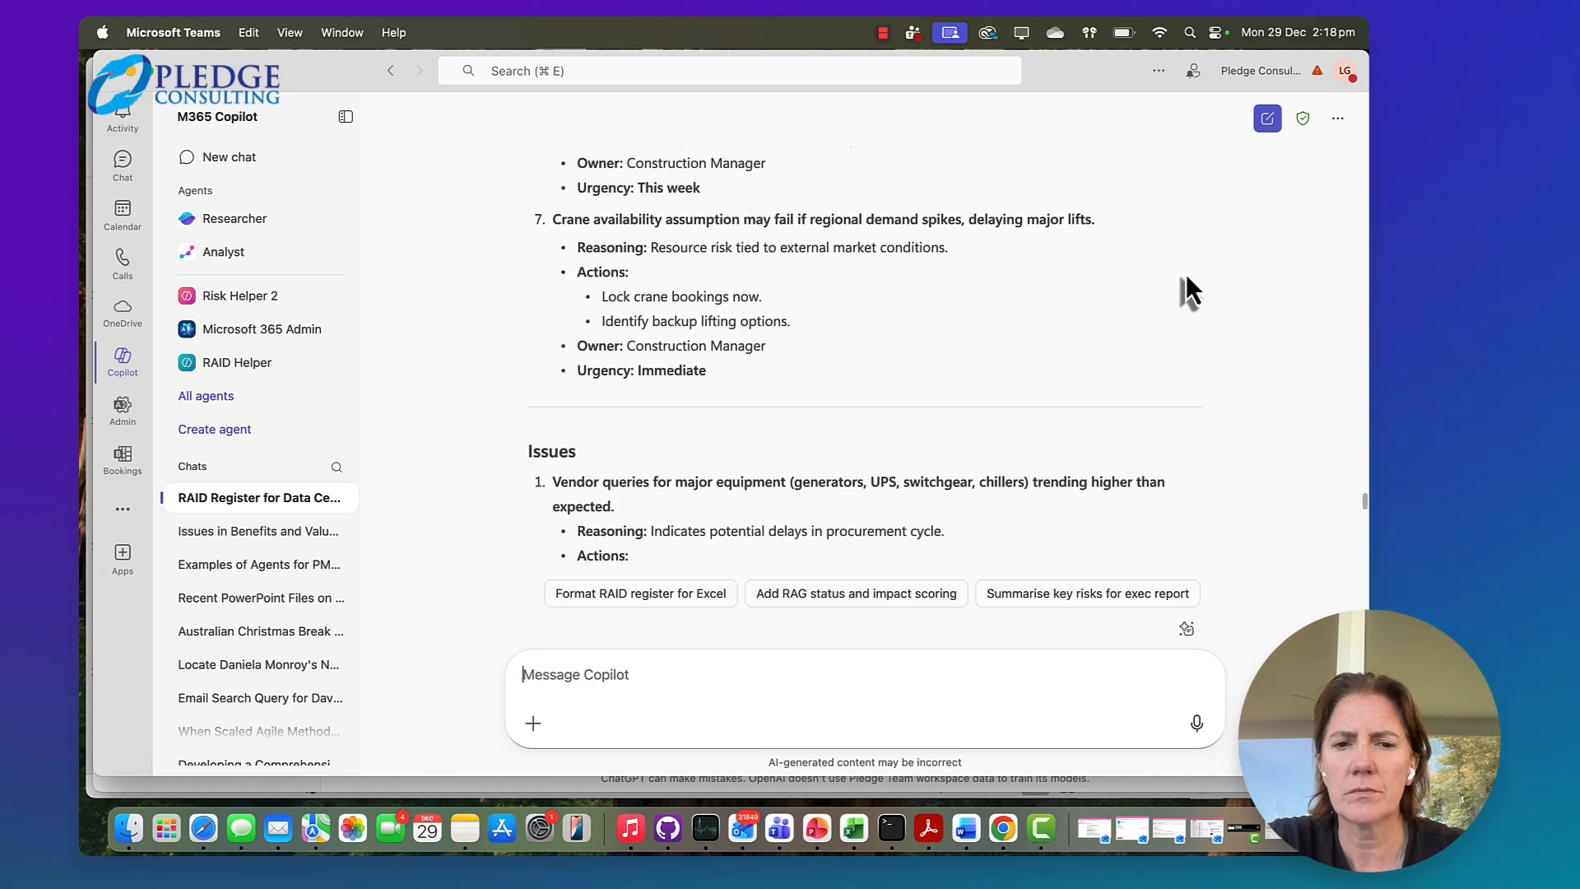
scroll(1187, 274, "down", 5)
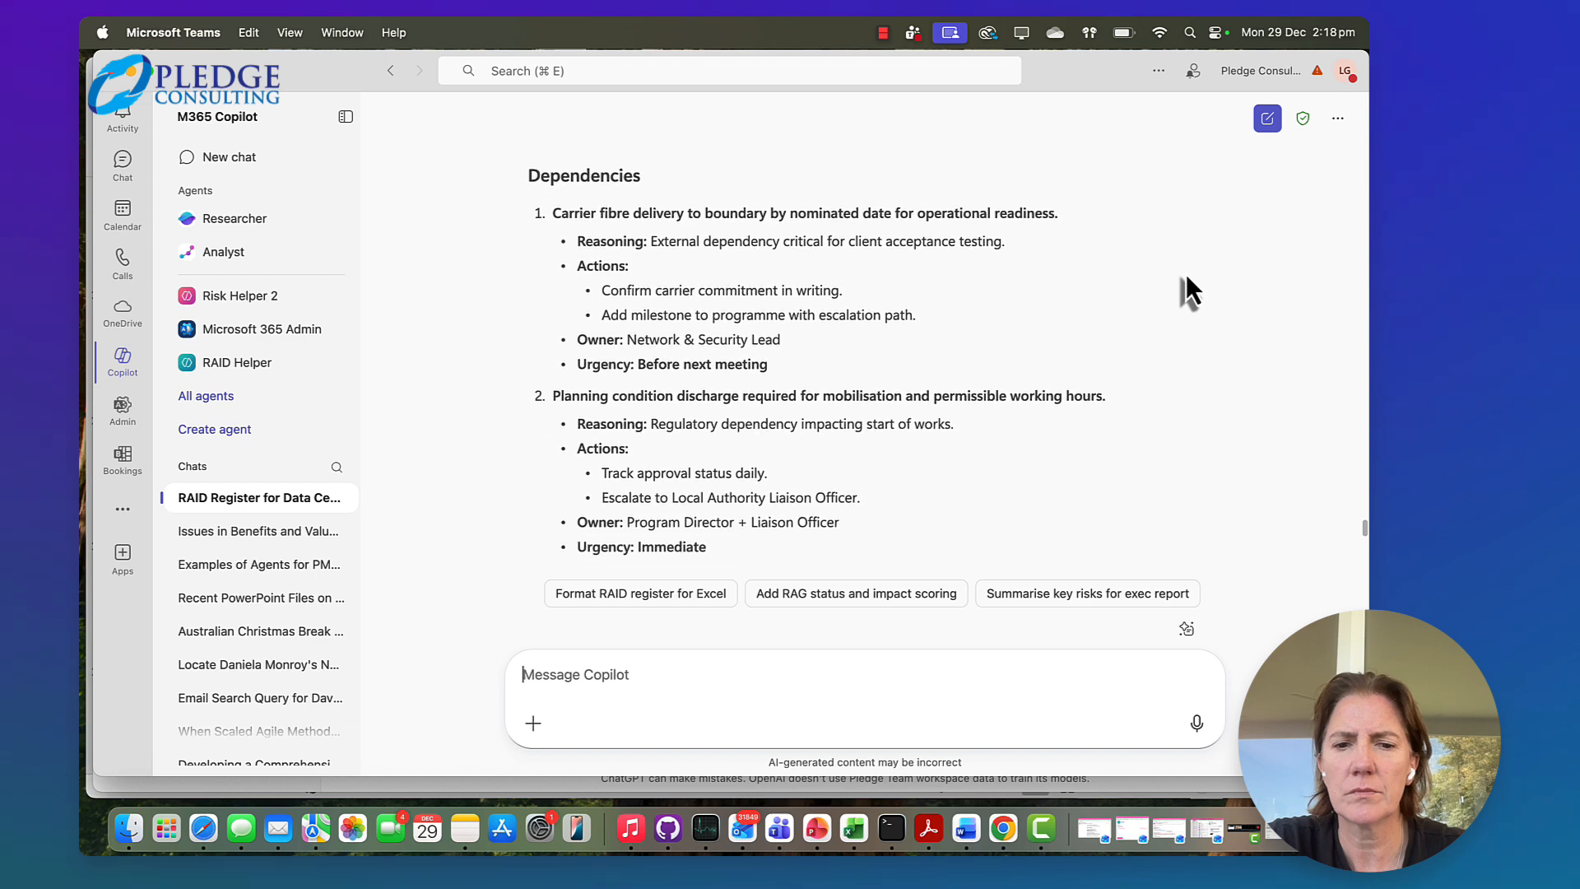
scroll(1187, 274, "down", 2)
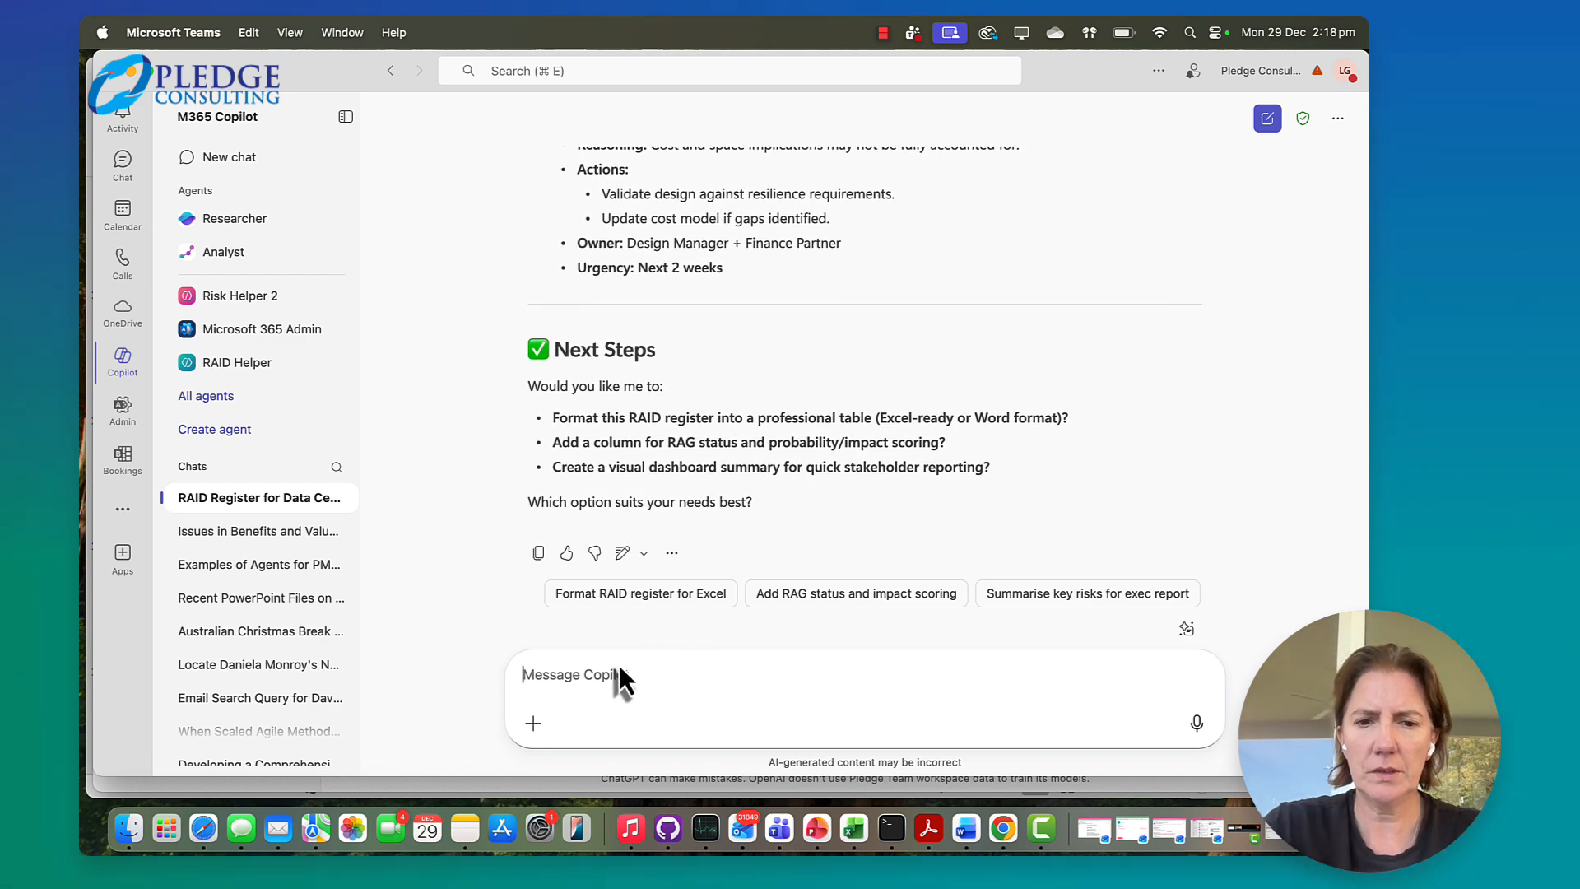
type("yes, export to a excel table. add colum for RAG")
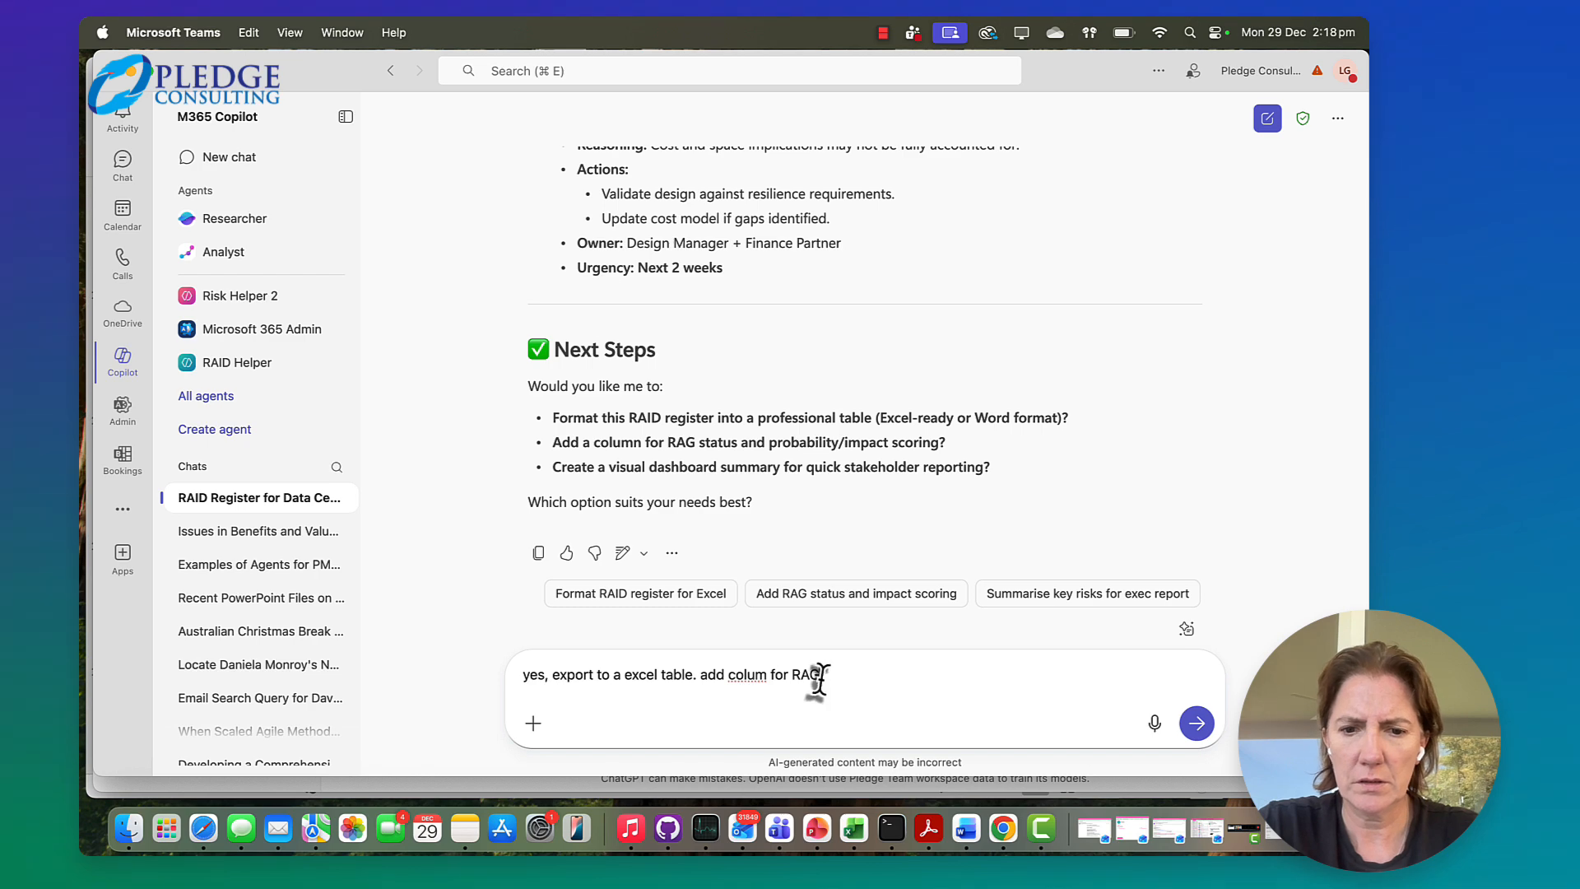
left_click(764, 676)
type("n")
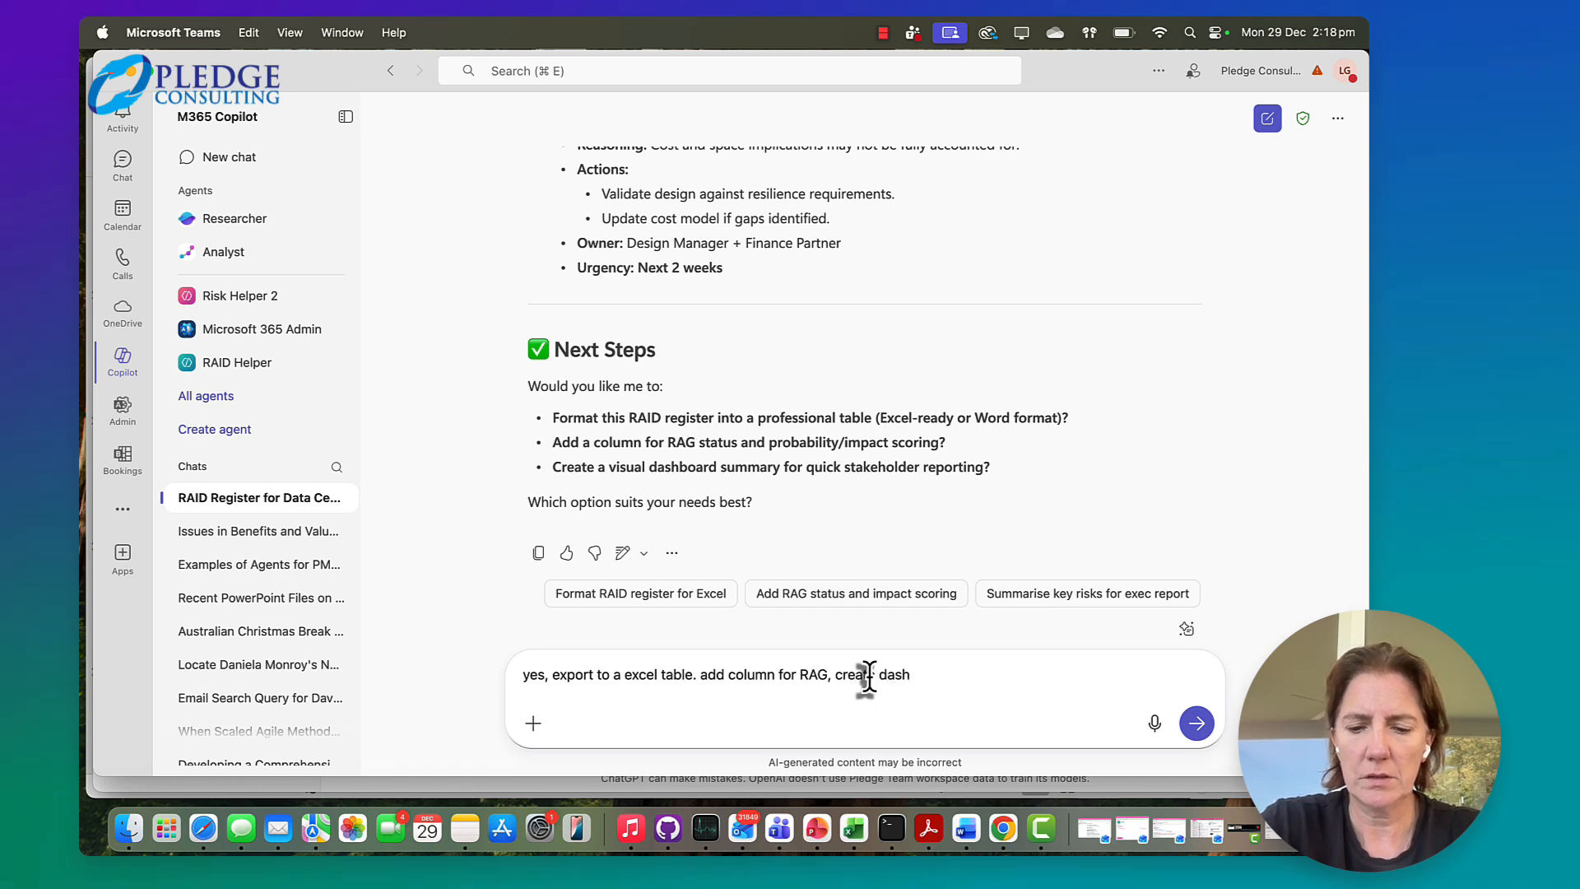
key("Return")
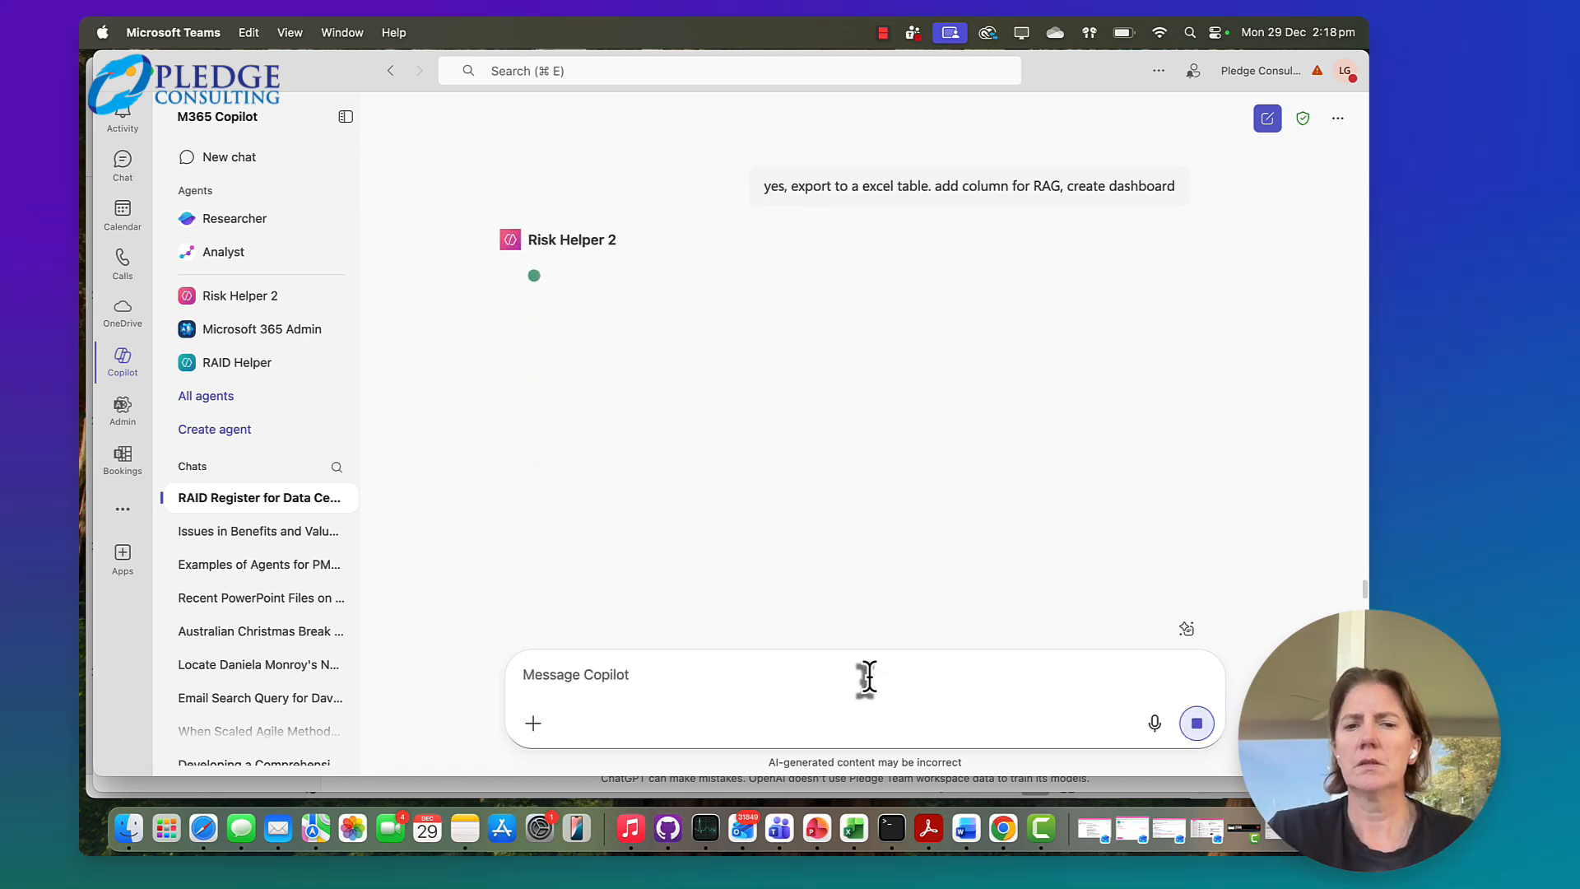
Review the agent's reply, examining the dashboard charts for RAG status, RAID categories and risk heatmap, the Excel file contents and the suggested follow-ups
scroll(910, 507, "up", 5)
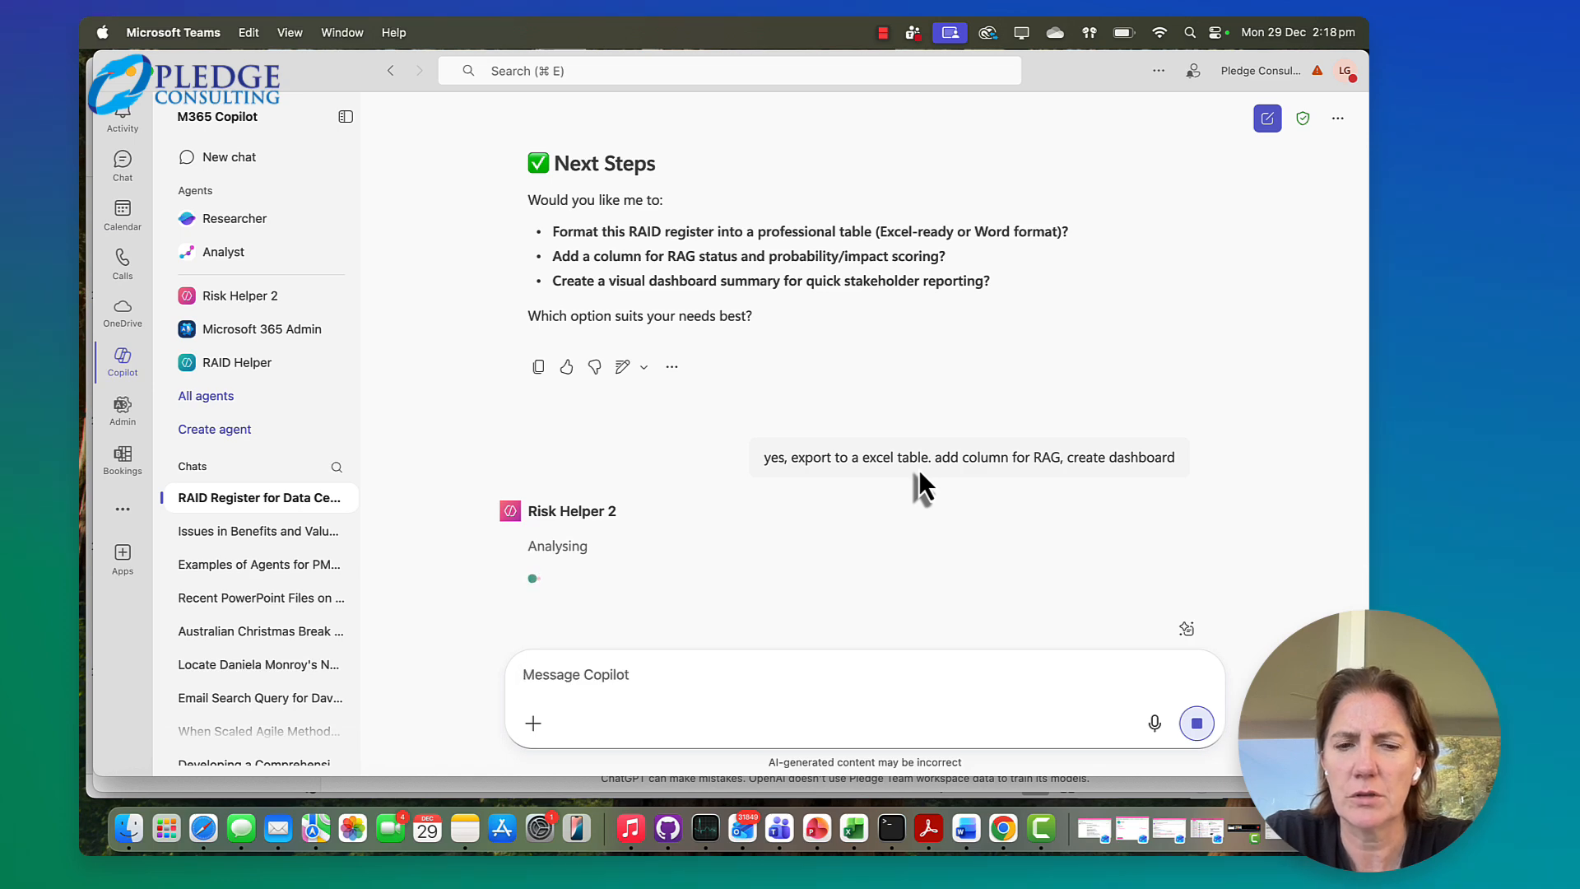
scroll(915, 456, "down", 4)
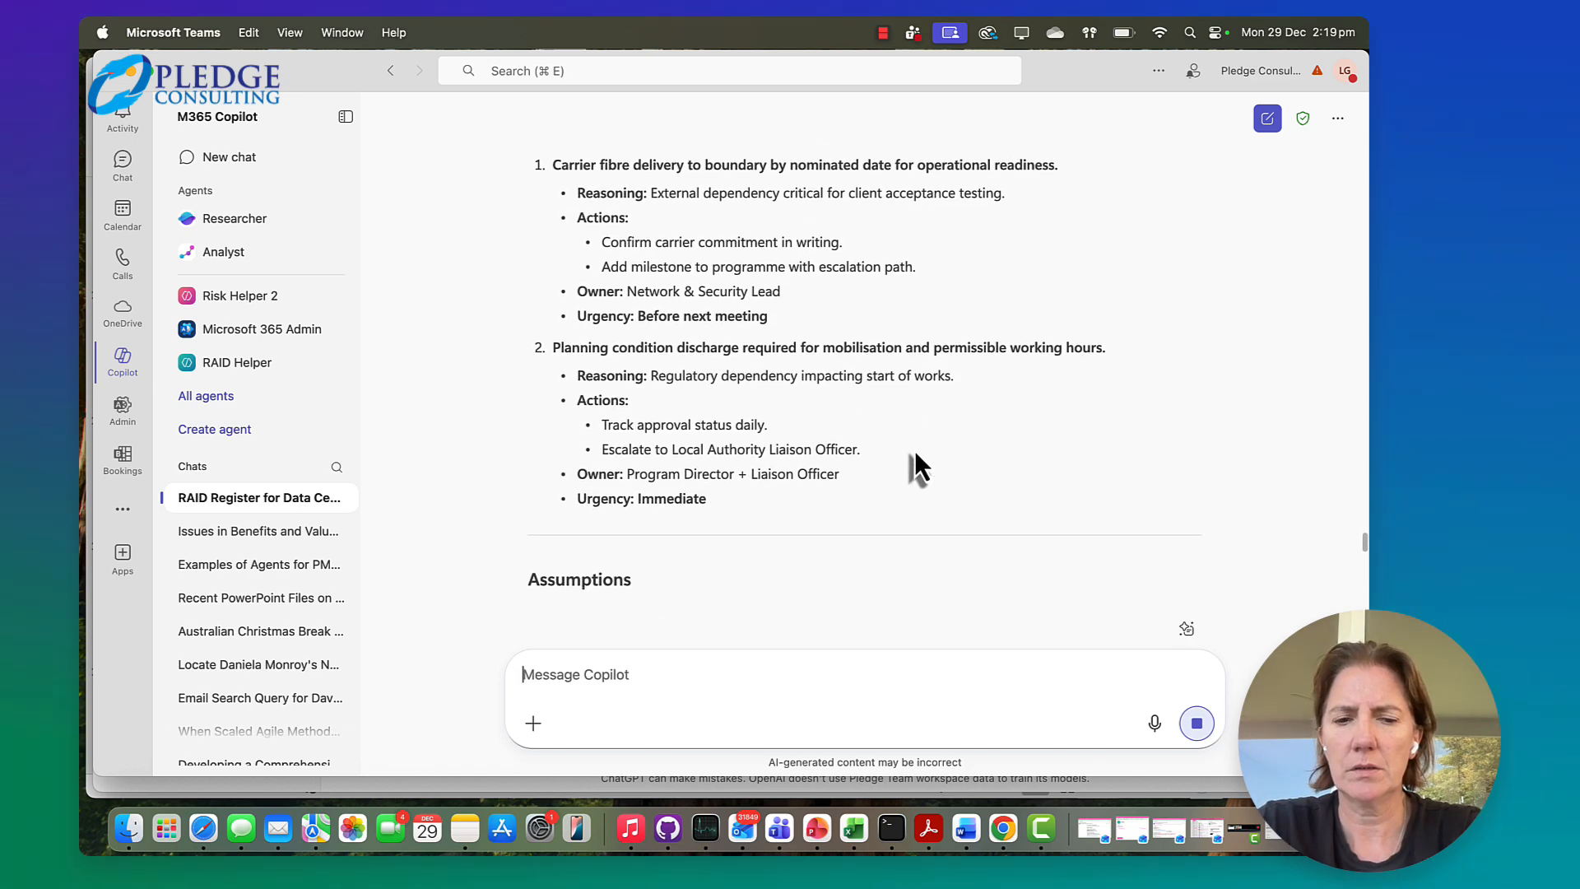
scroll(915, 451, "down", 10)
scroll(916, 452, "down", 5)
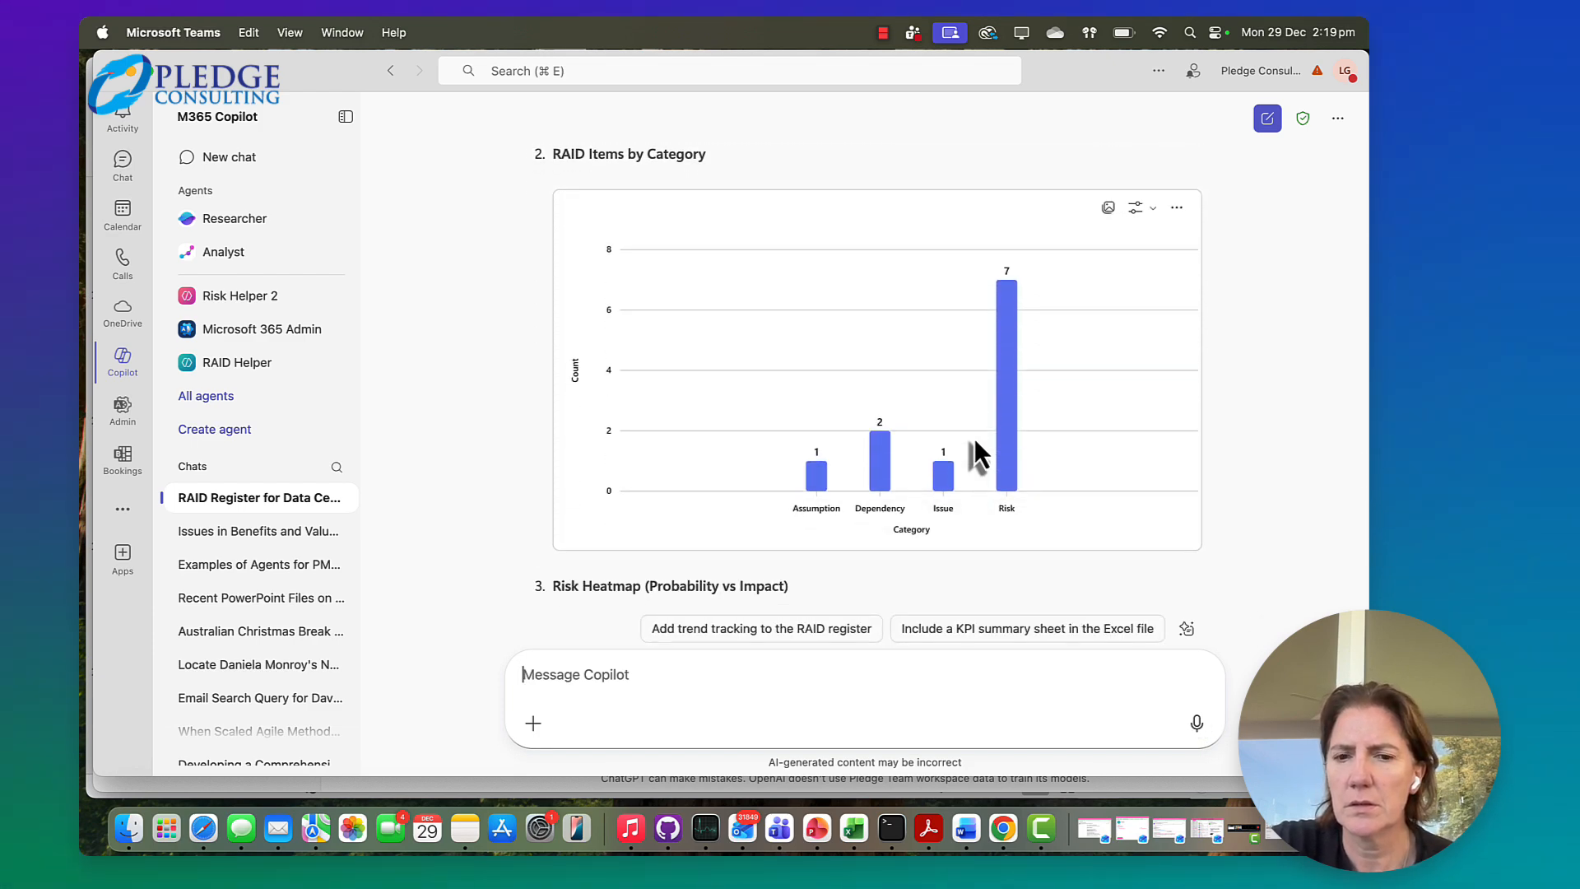
scroll(974, 438, "up", 6)
scroll(974, 437, "down", 10)
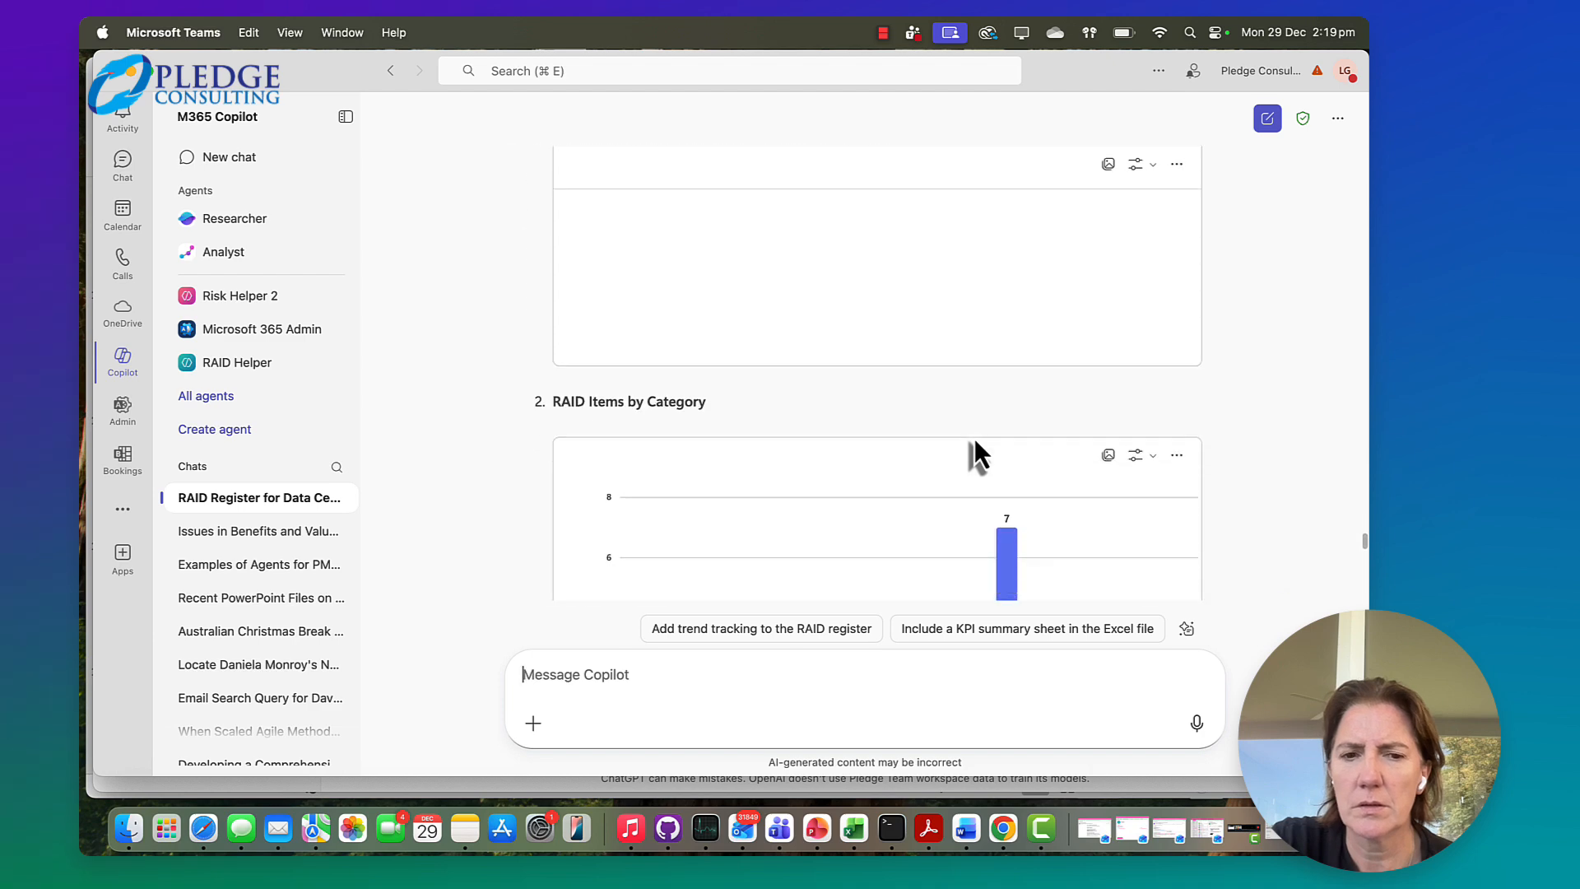
scroll(975, 438, "down", 4)
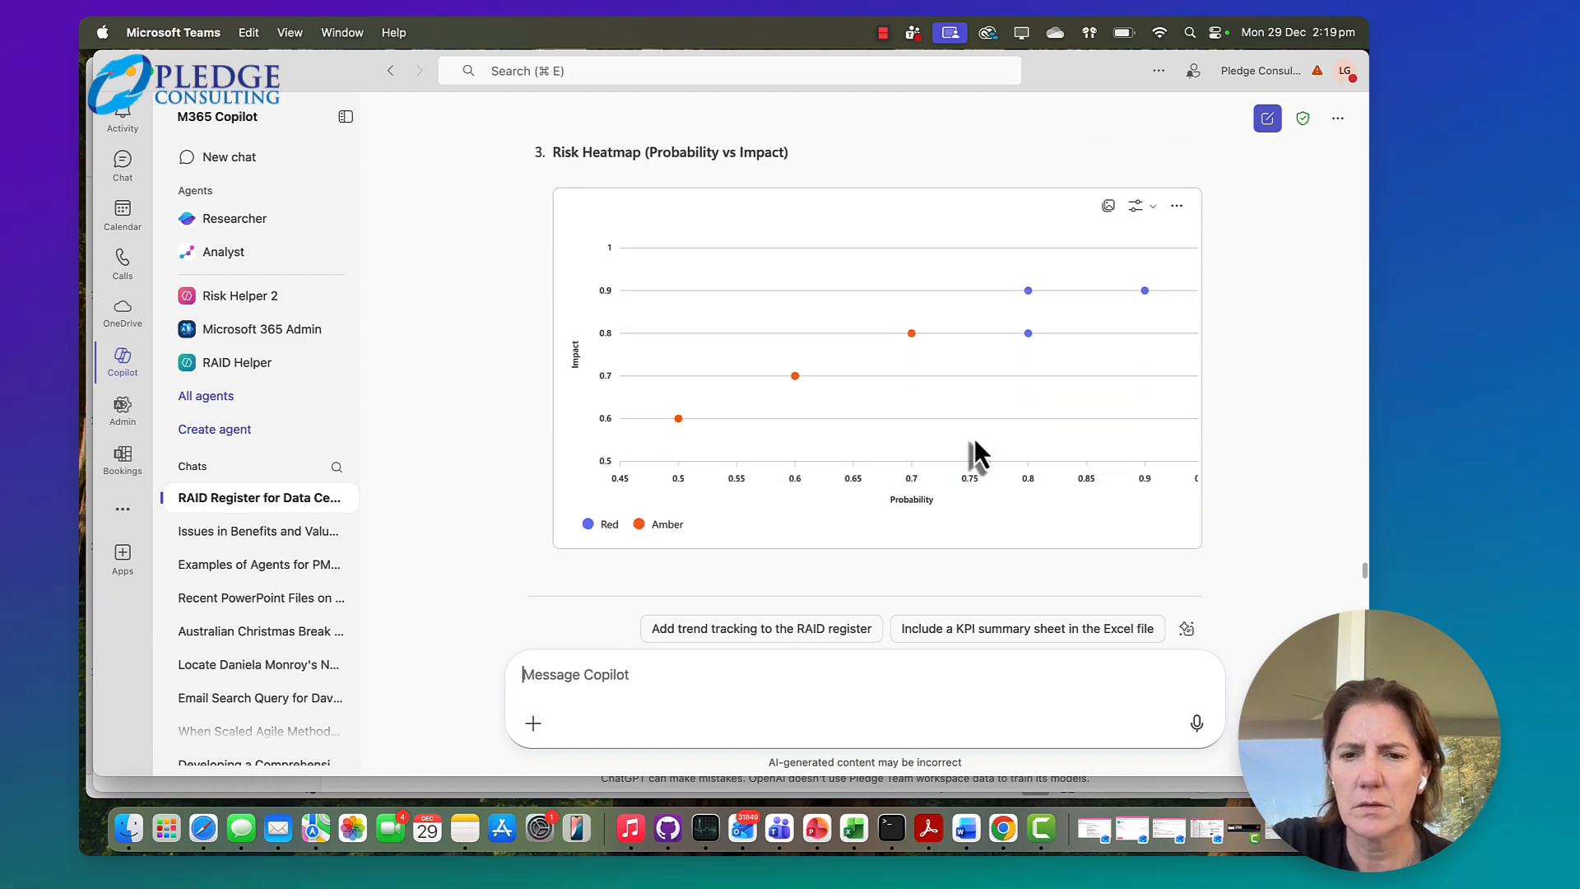
scroll(975, 438, "down", 3)
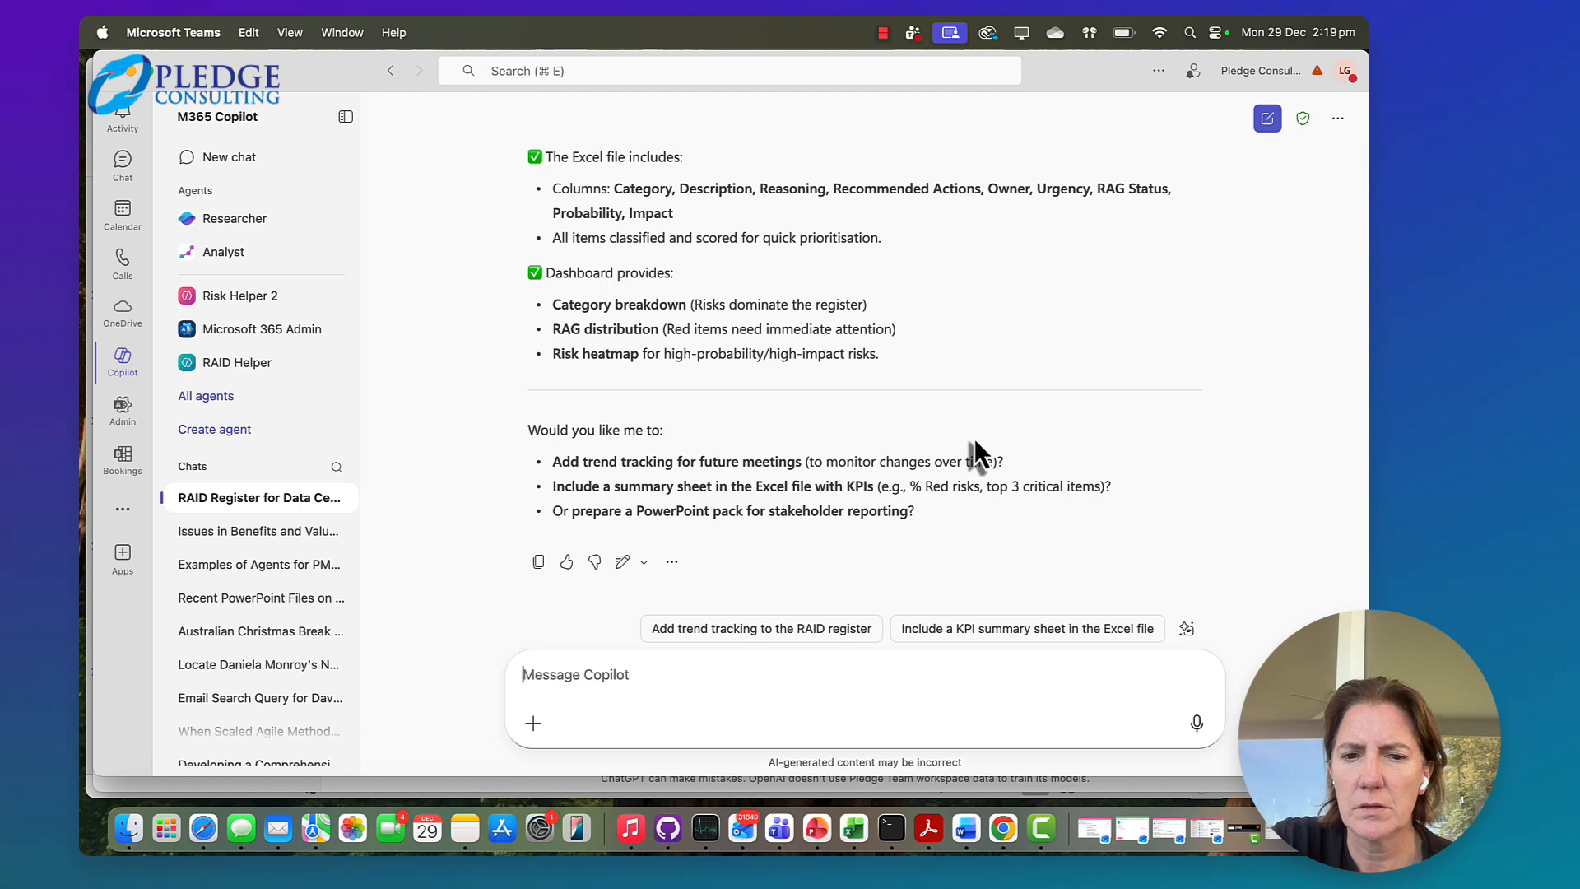
scroll(974, 441, "up", 10)
scroll(975, 438, "up", 6)
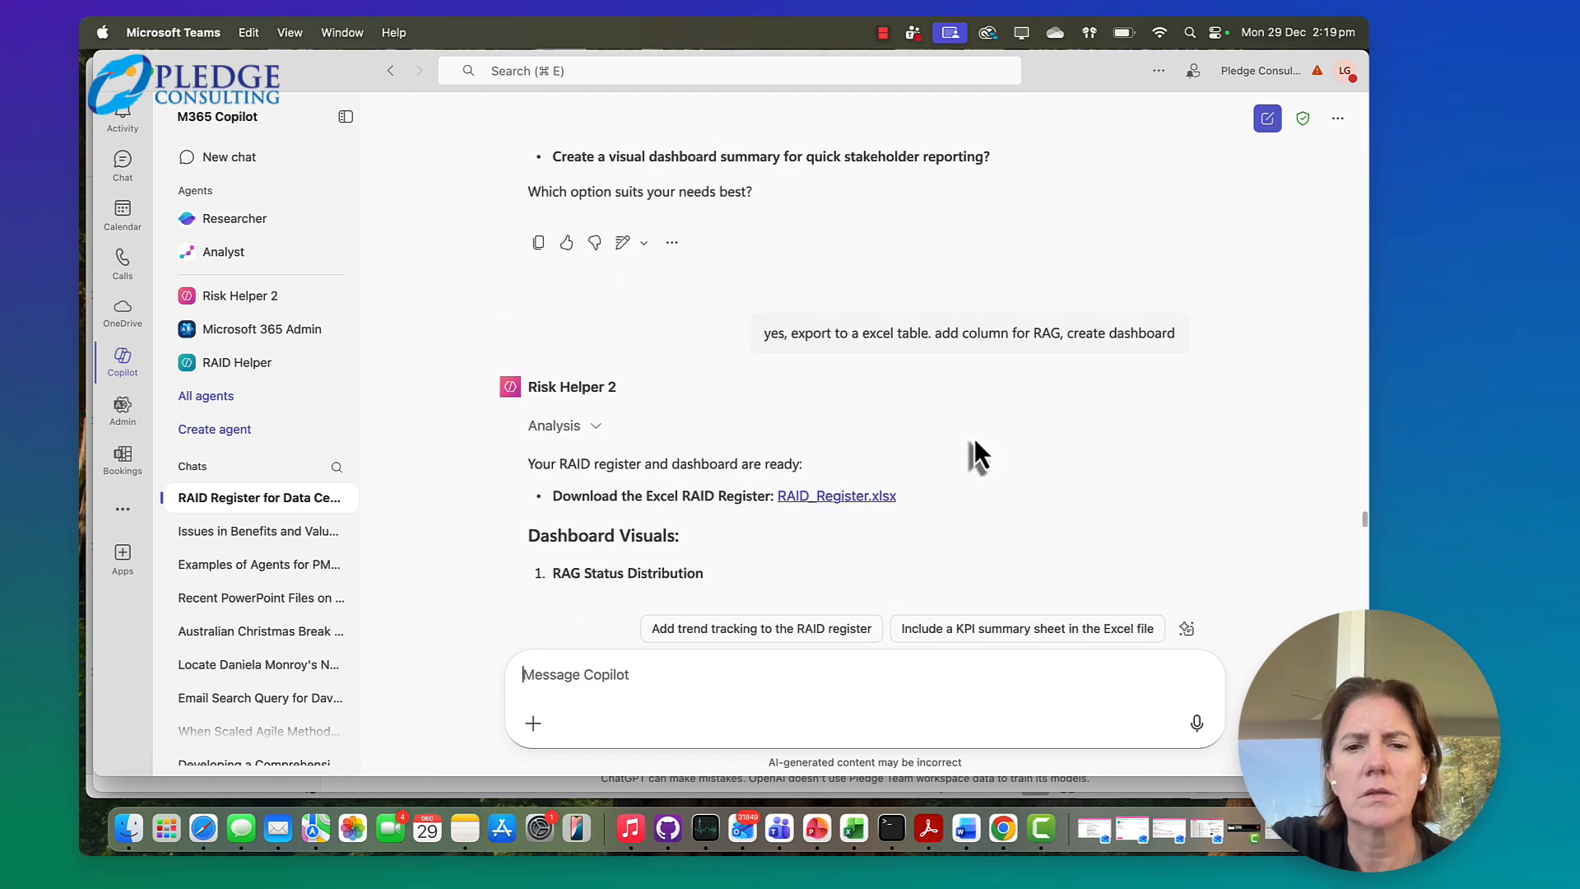
scroll(974, 438, "down", 1)
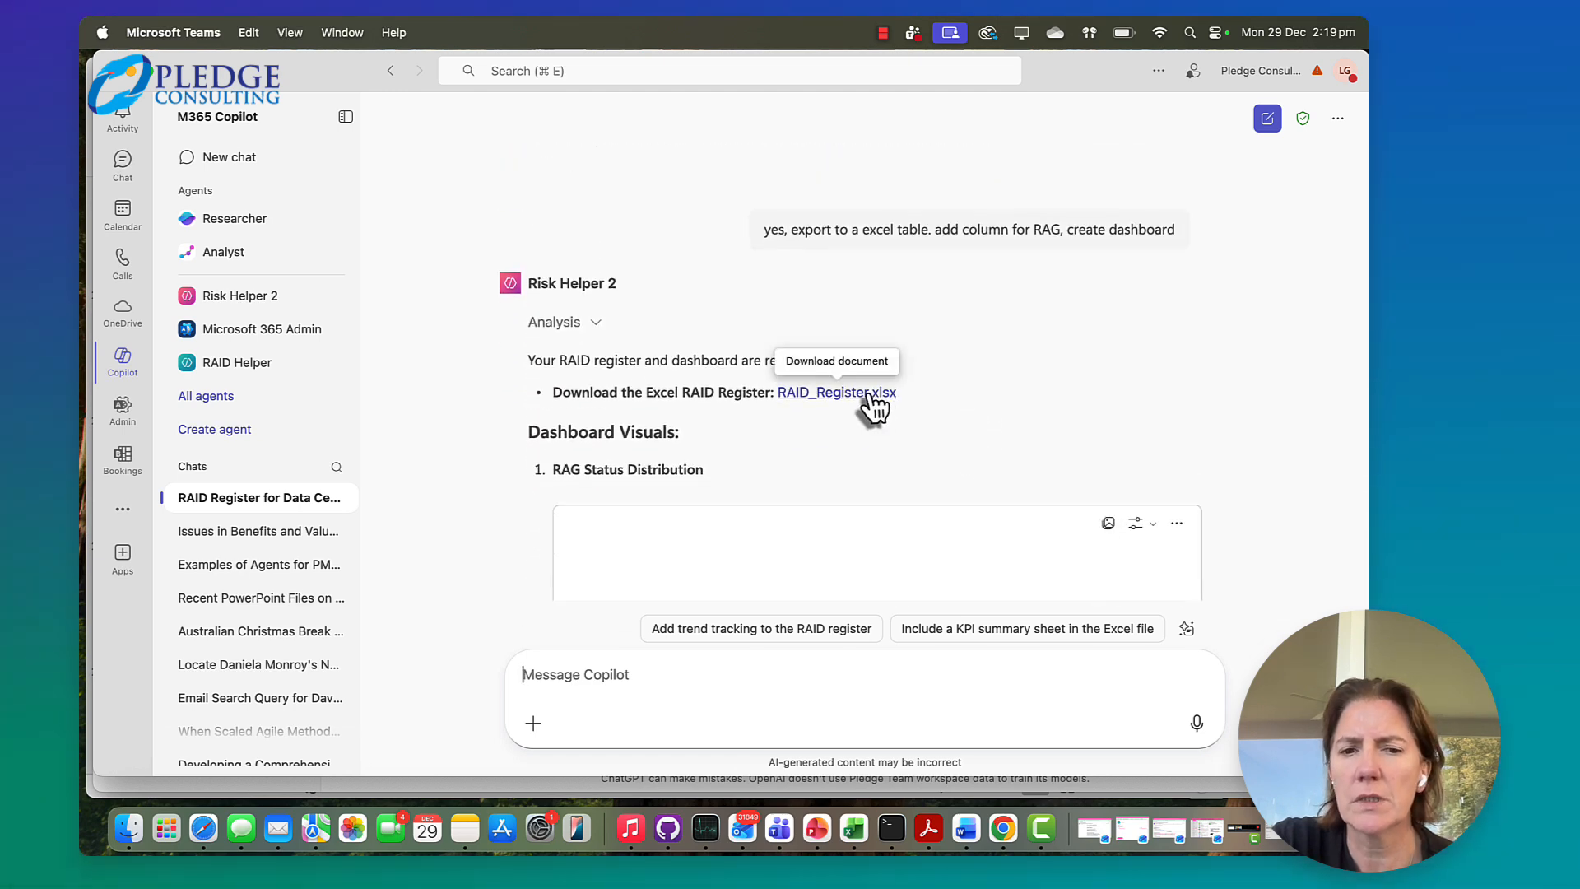
scroll(956, 433, "down", 5)
scroll(947, 395, "up", 2)
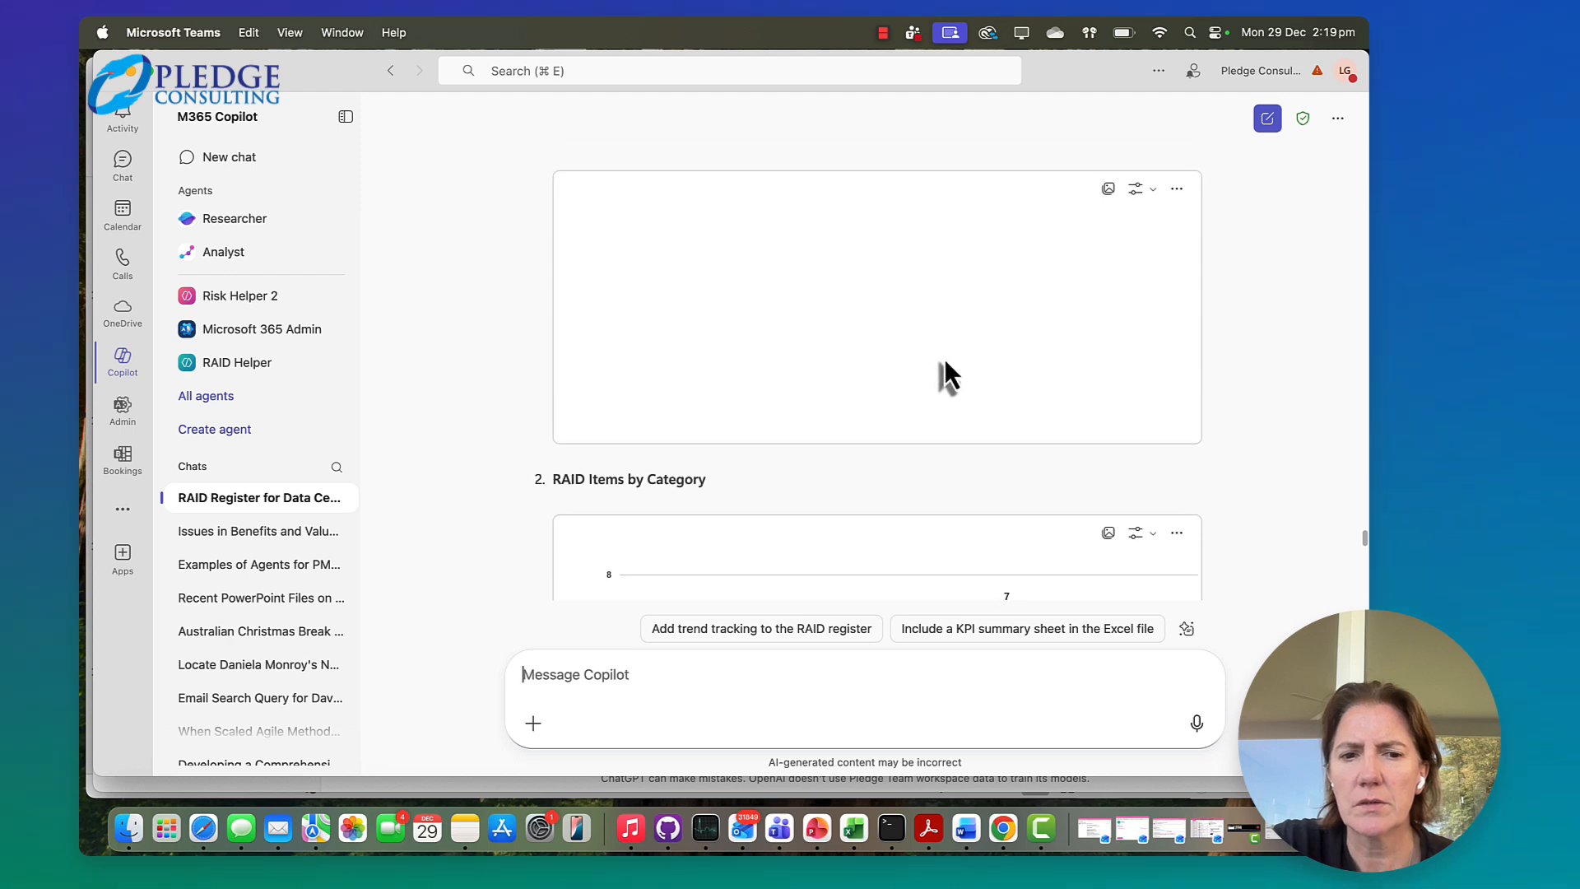
scroll(938, 378, "down", 5)
scroll(932, 411, "down", 4)
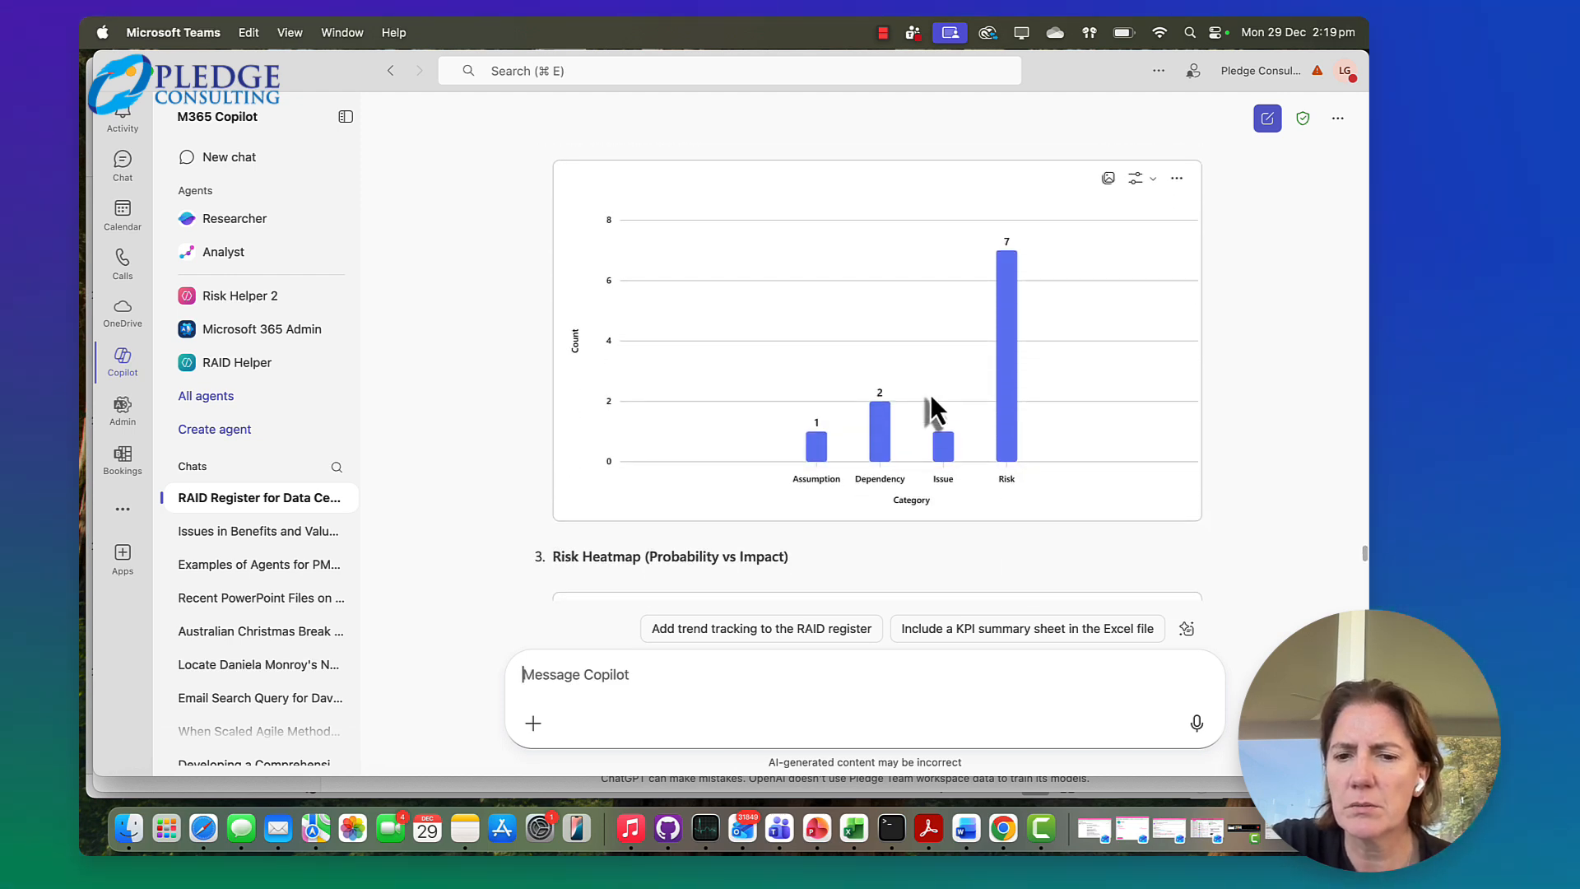
scroll(935, 413, "up", 1)
scroll(947, 470, "down", 4)
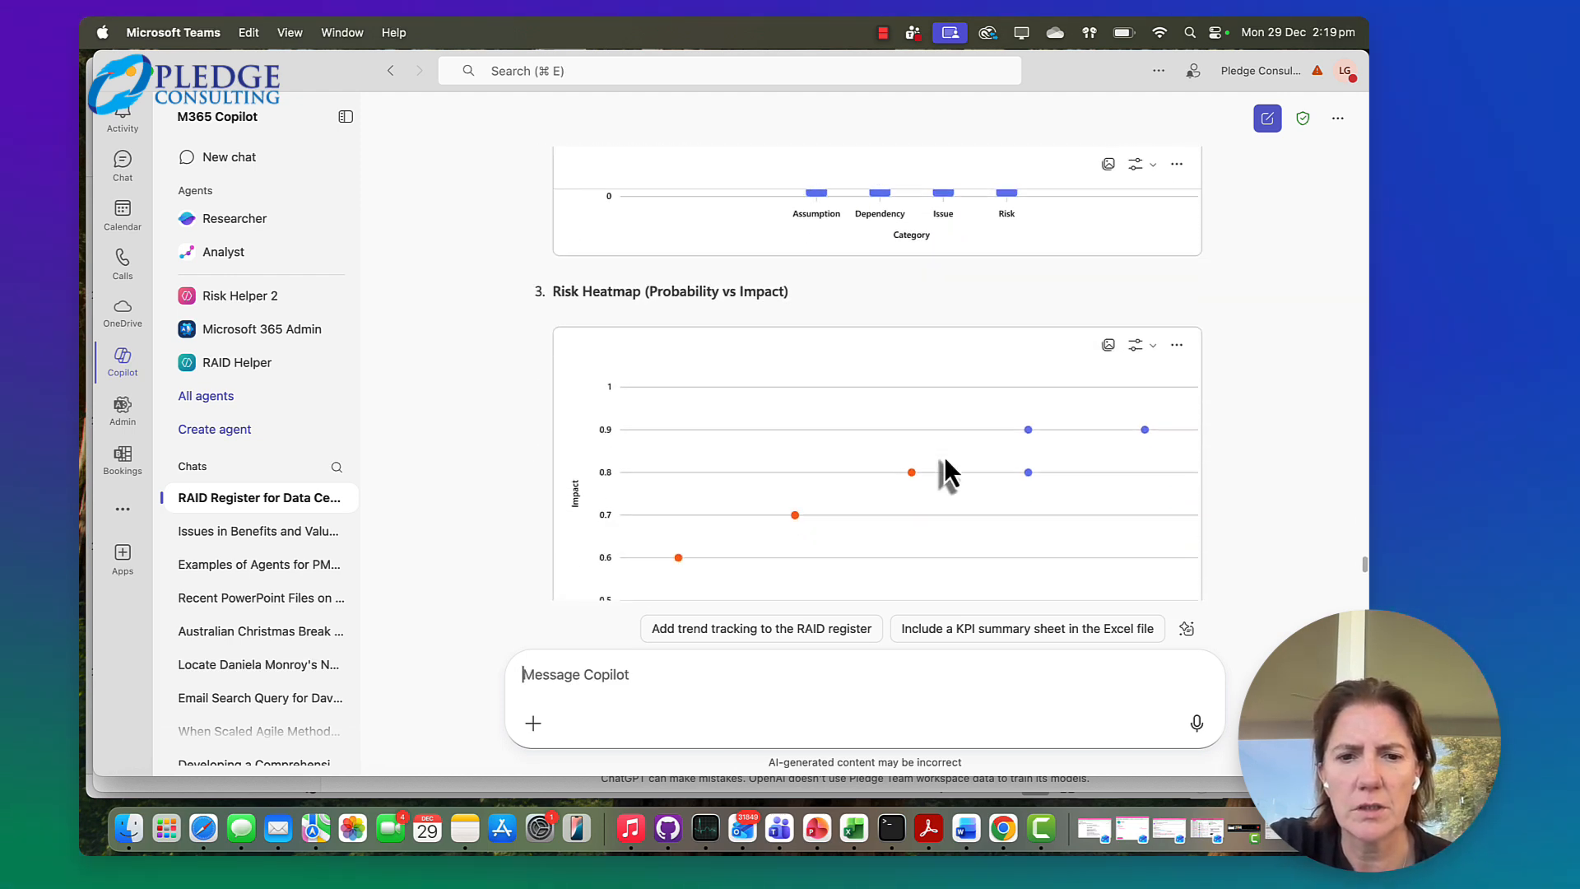
scroll(945, 462, "down", 5)
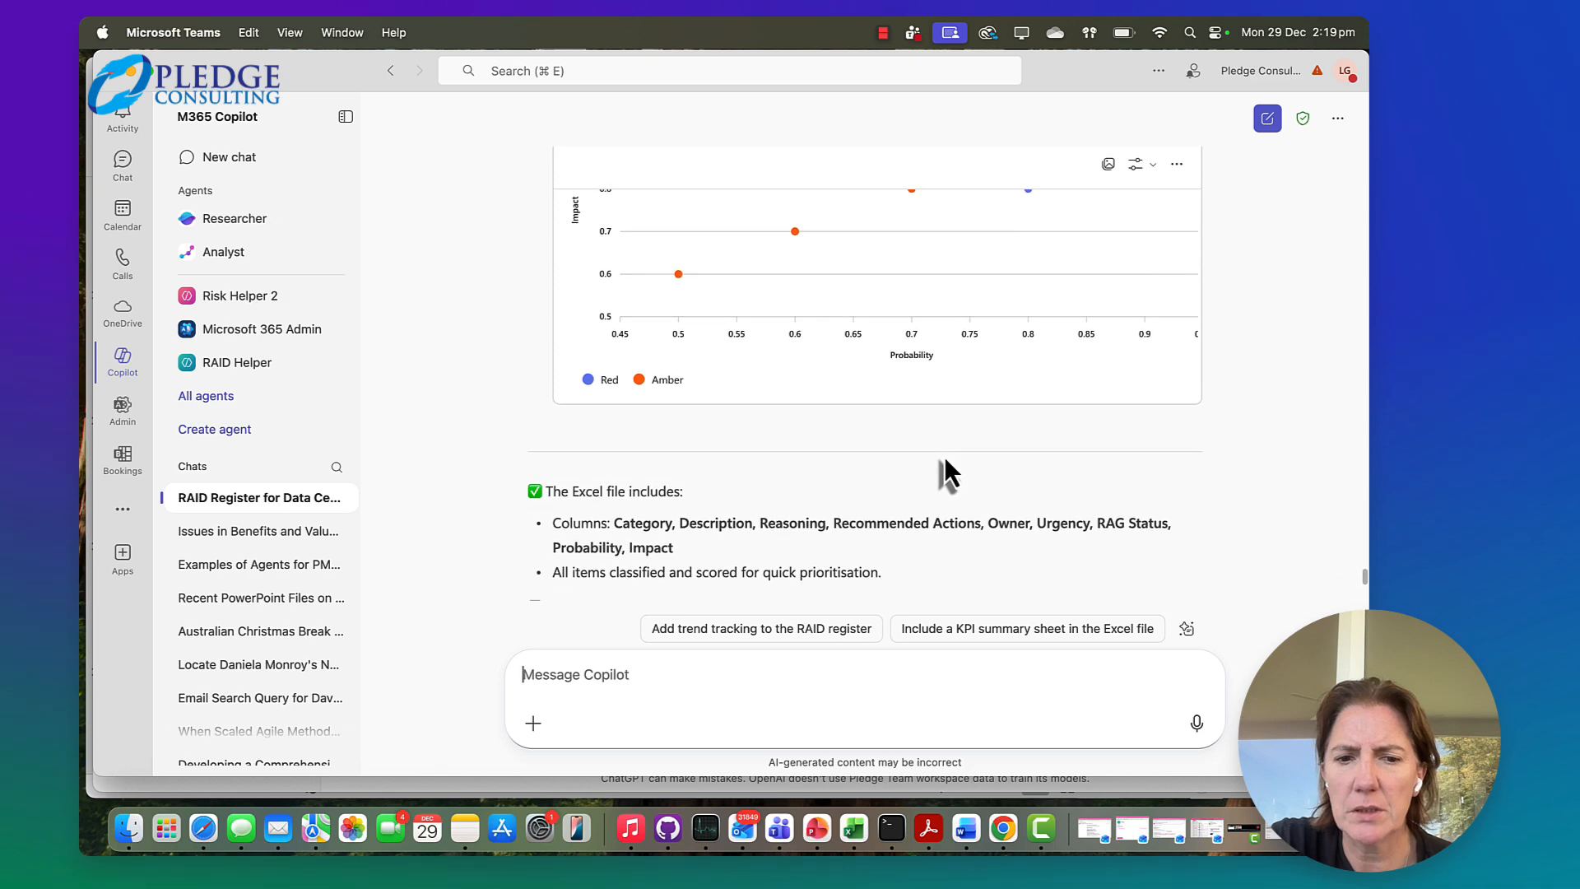
scroll(943, 461, "up", 8)
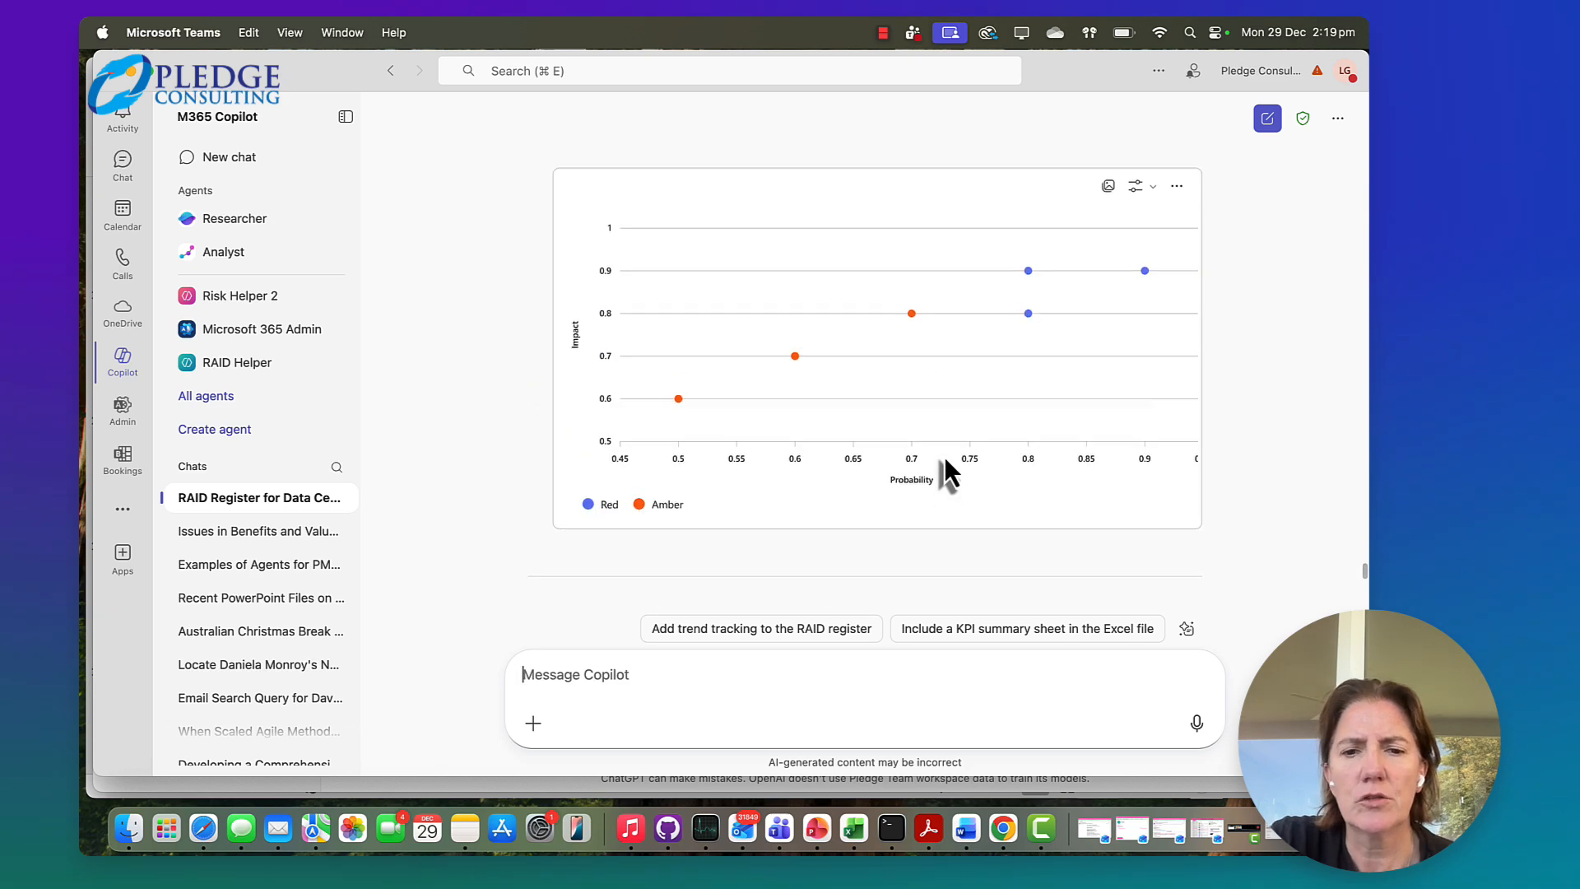
Download RAID_Register.xlsx from the agent's reply and open it full screen in Excel
scroll(945, 456, "up", 5)
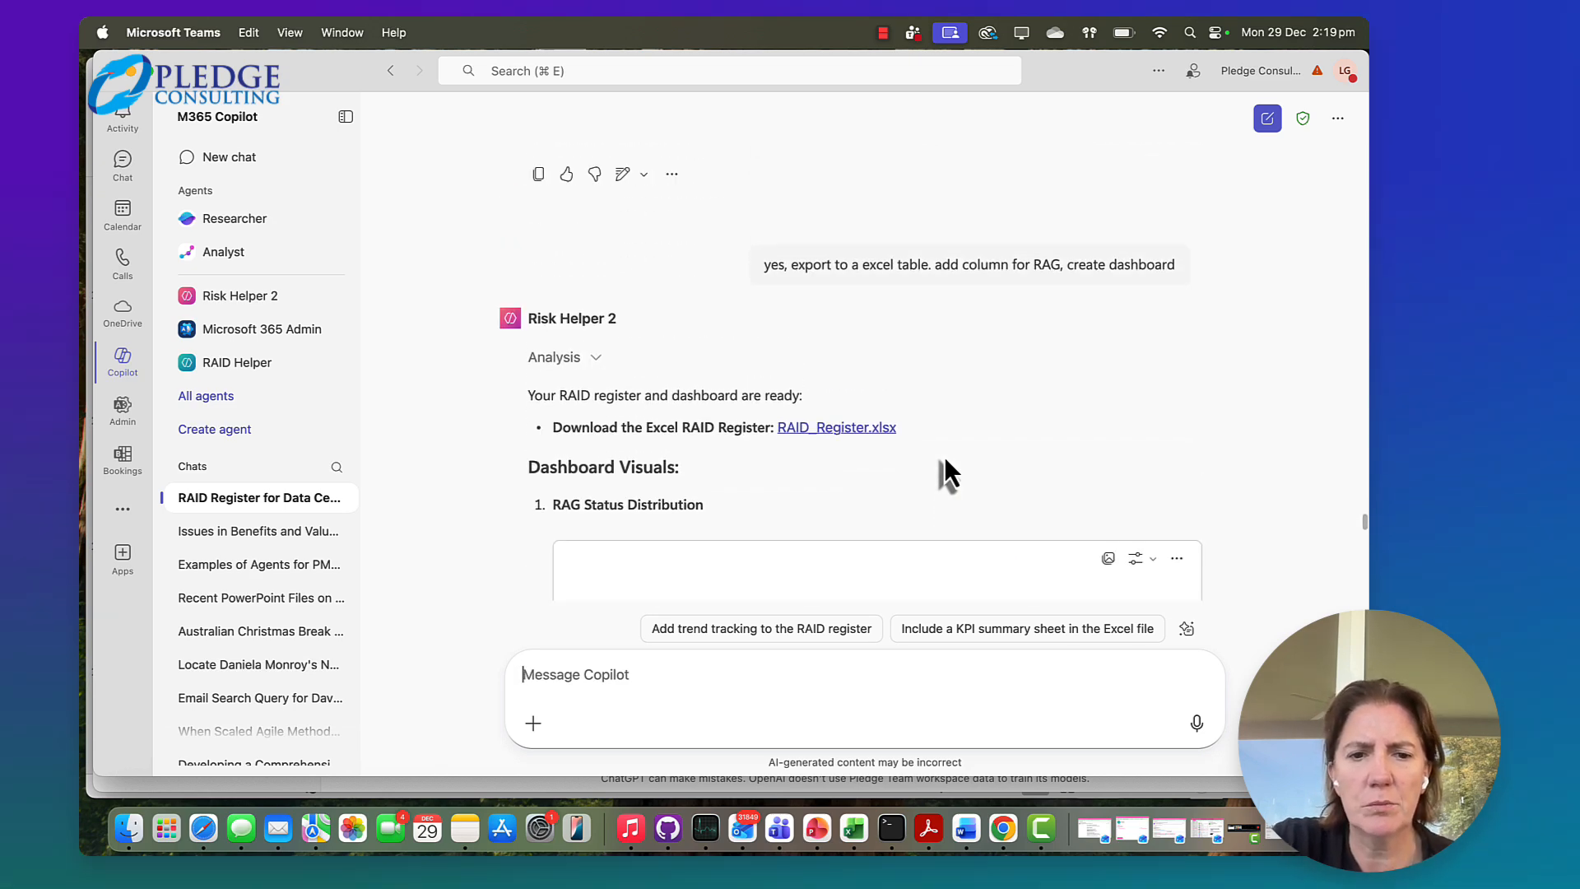
left_click(841, 359)
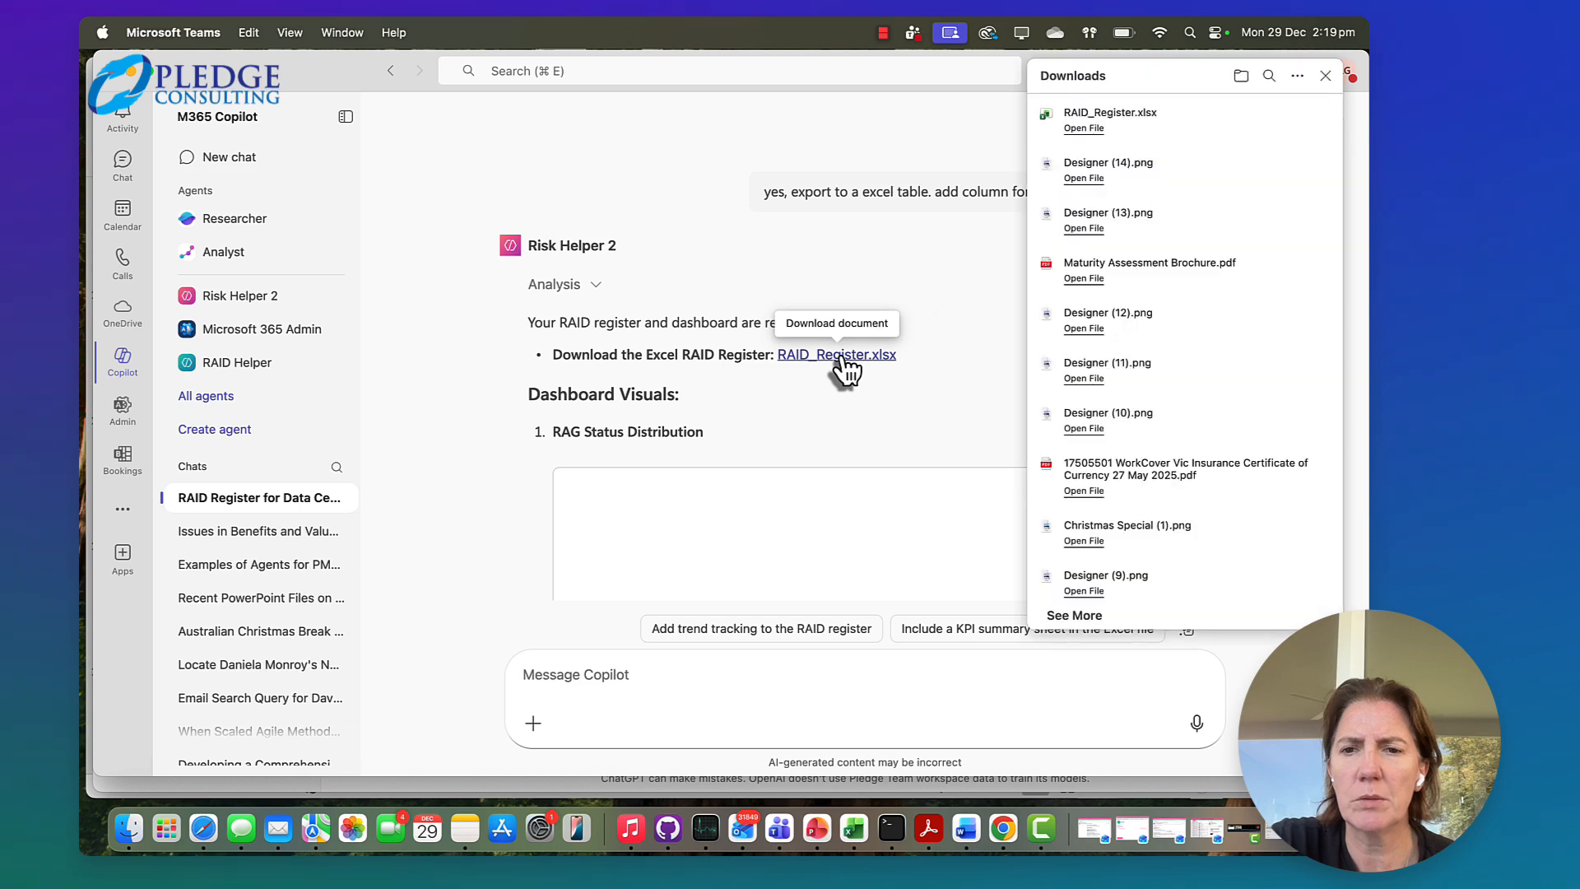
left_click(1083, 129)
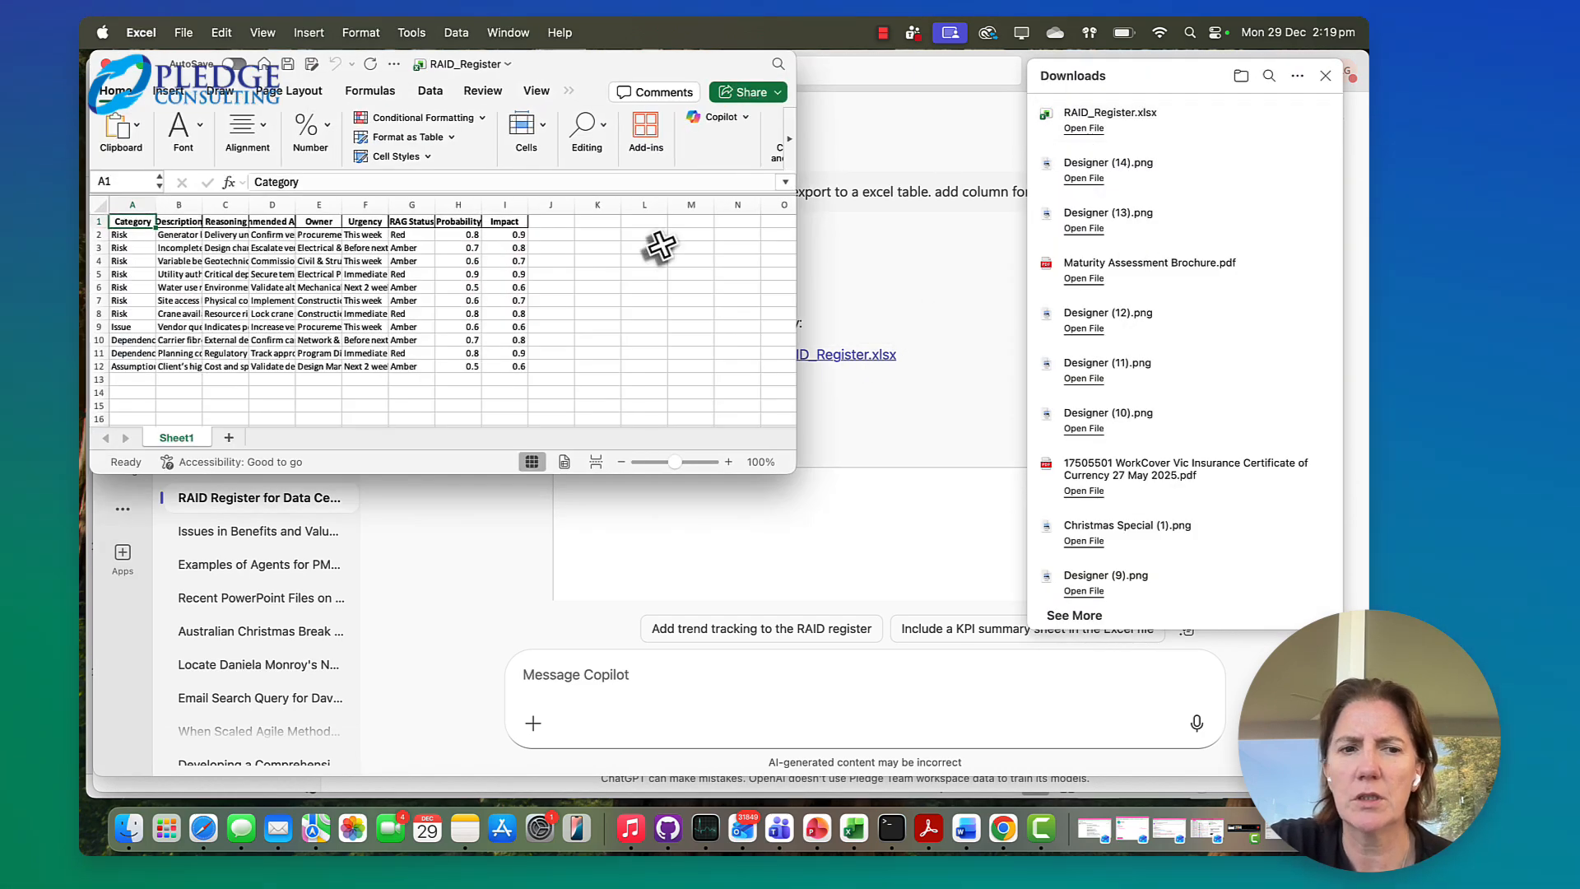
left_click(140, 65)
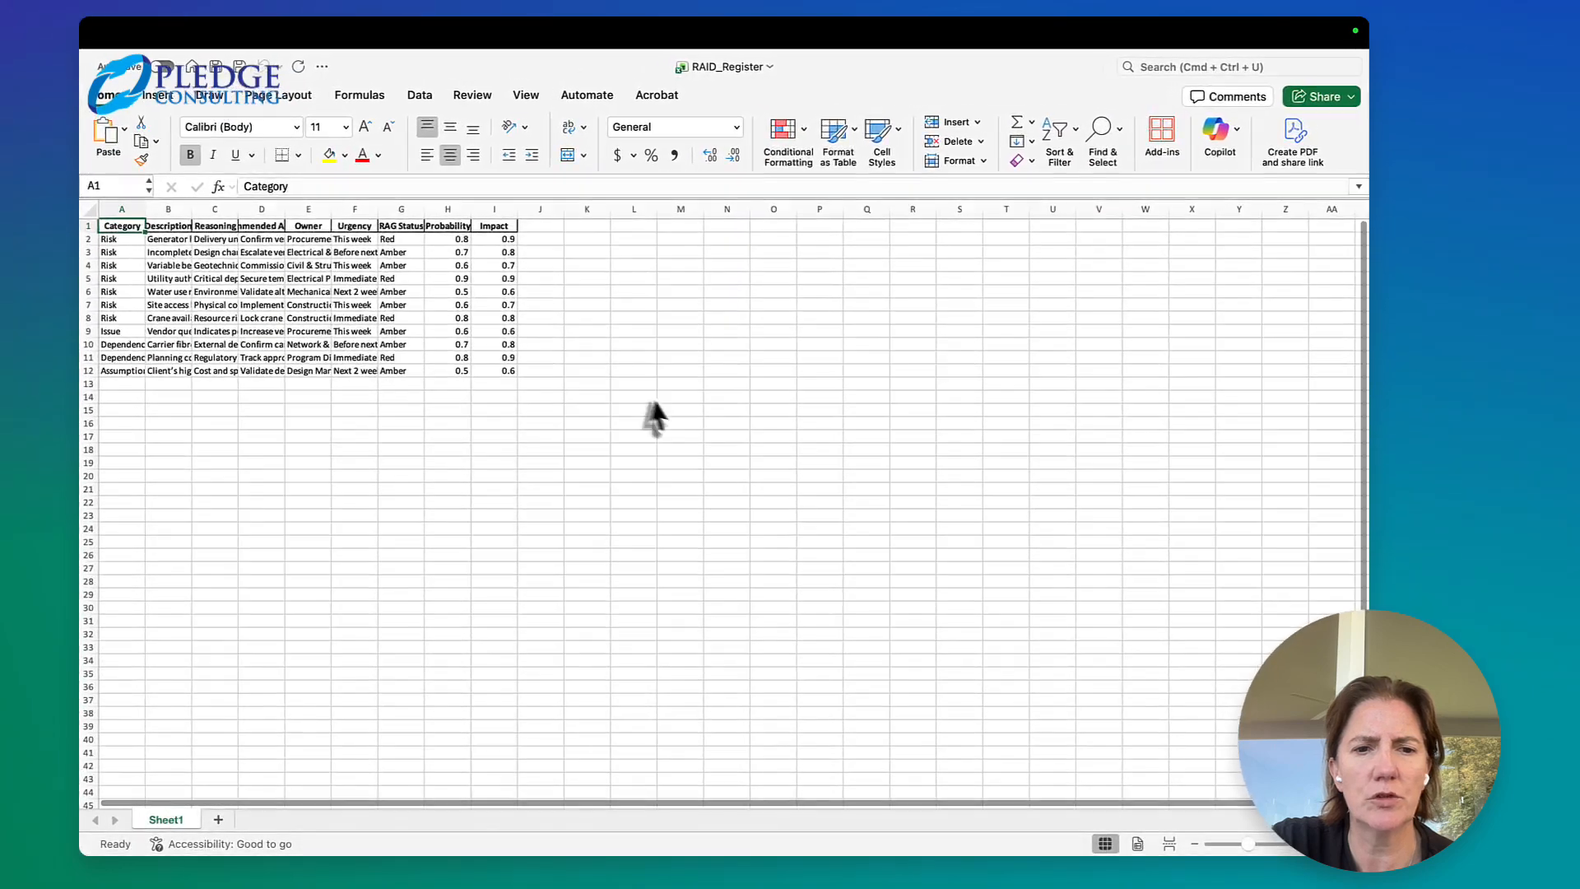
Fit the Category, Description, Reasoning and Recommended Actions columns to their contents, and slightly narrow the Description and Reasoning columns
double_click(144, 209)
double_click(201, 209)
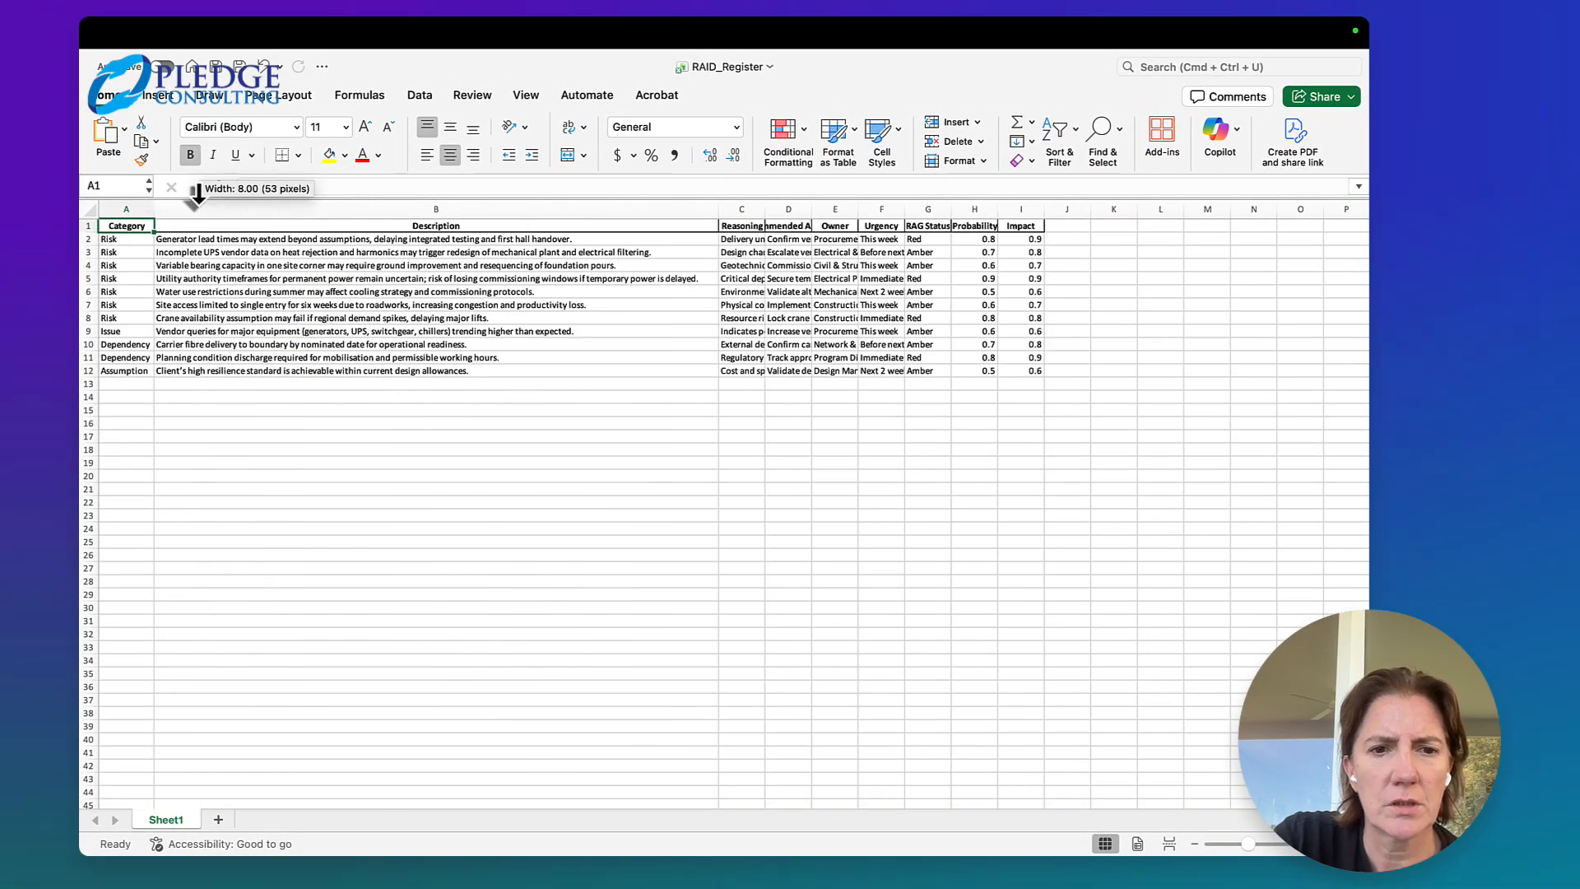
double_click(764, 210)
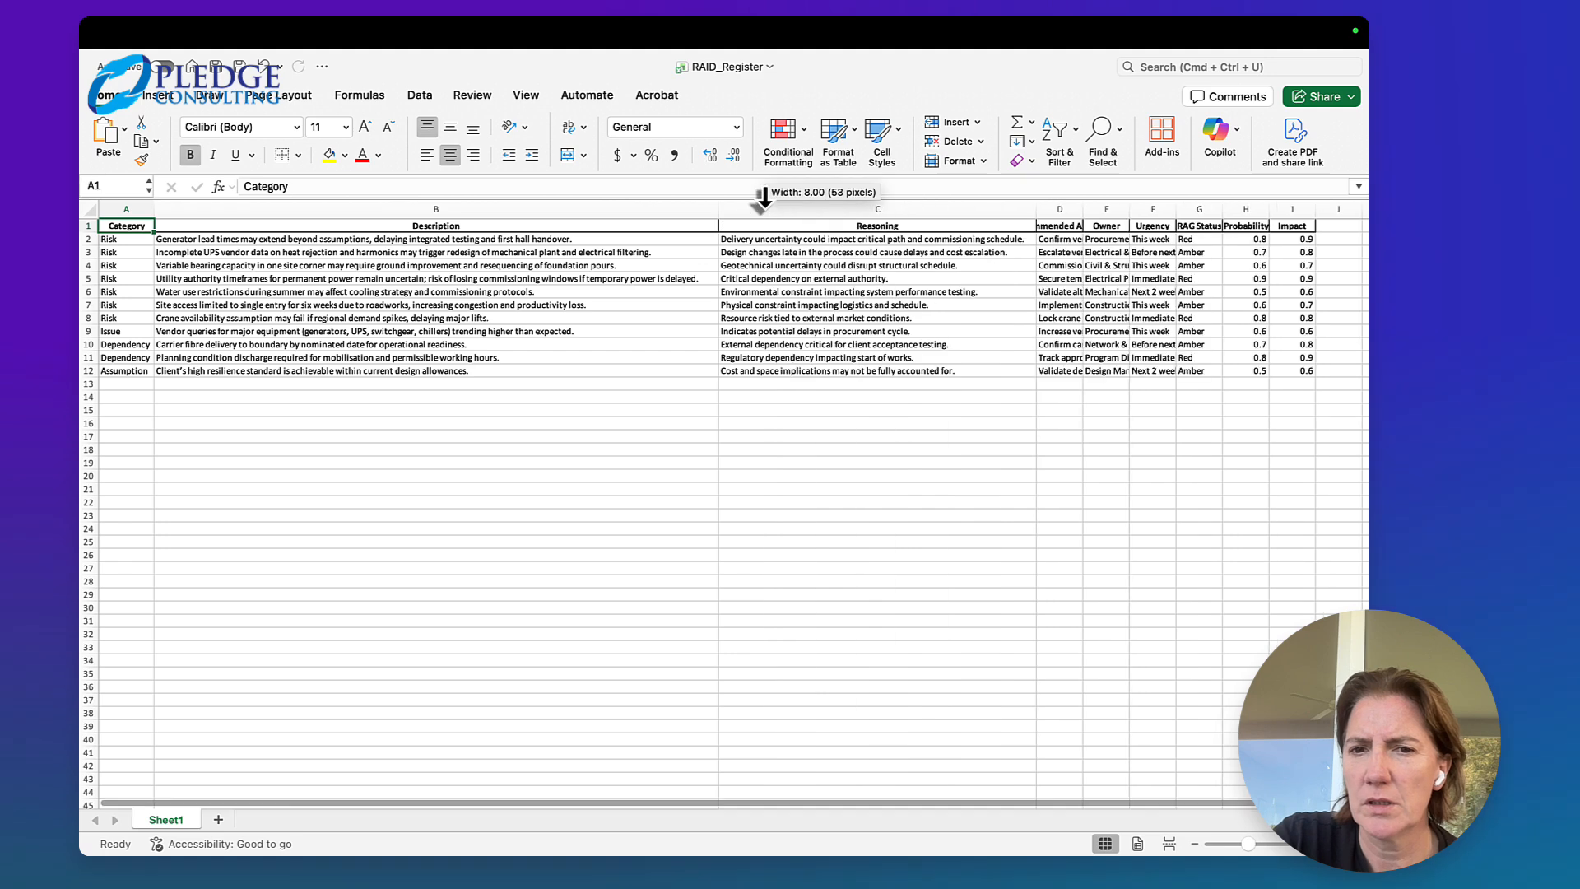
double_click(1083, 210)
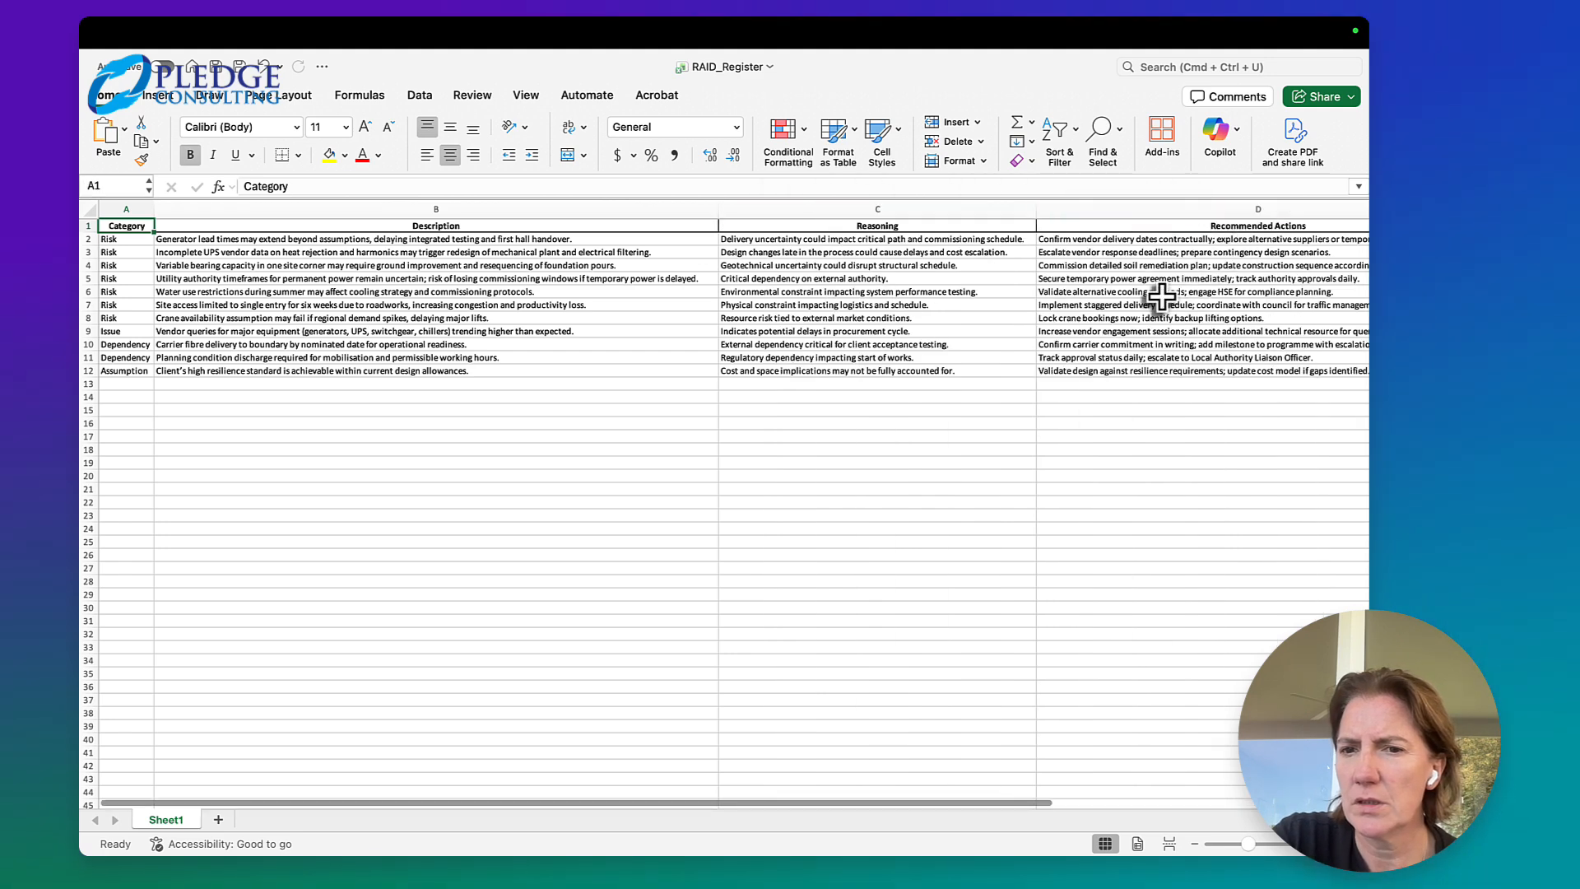
left_click_drag(717, 210, 670, 210)
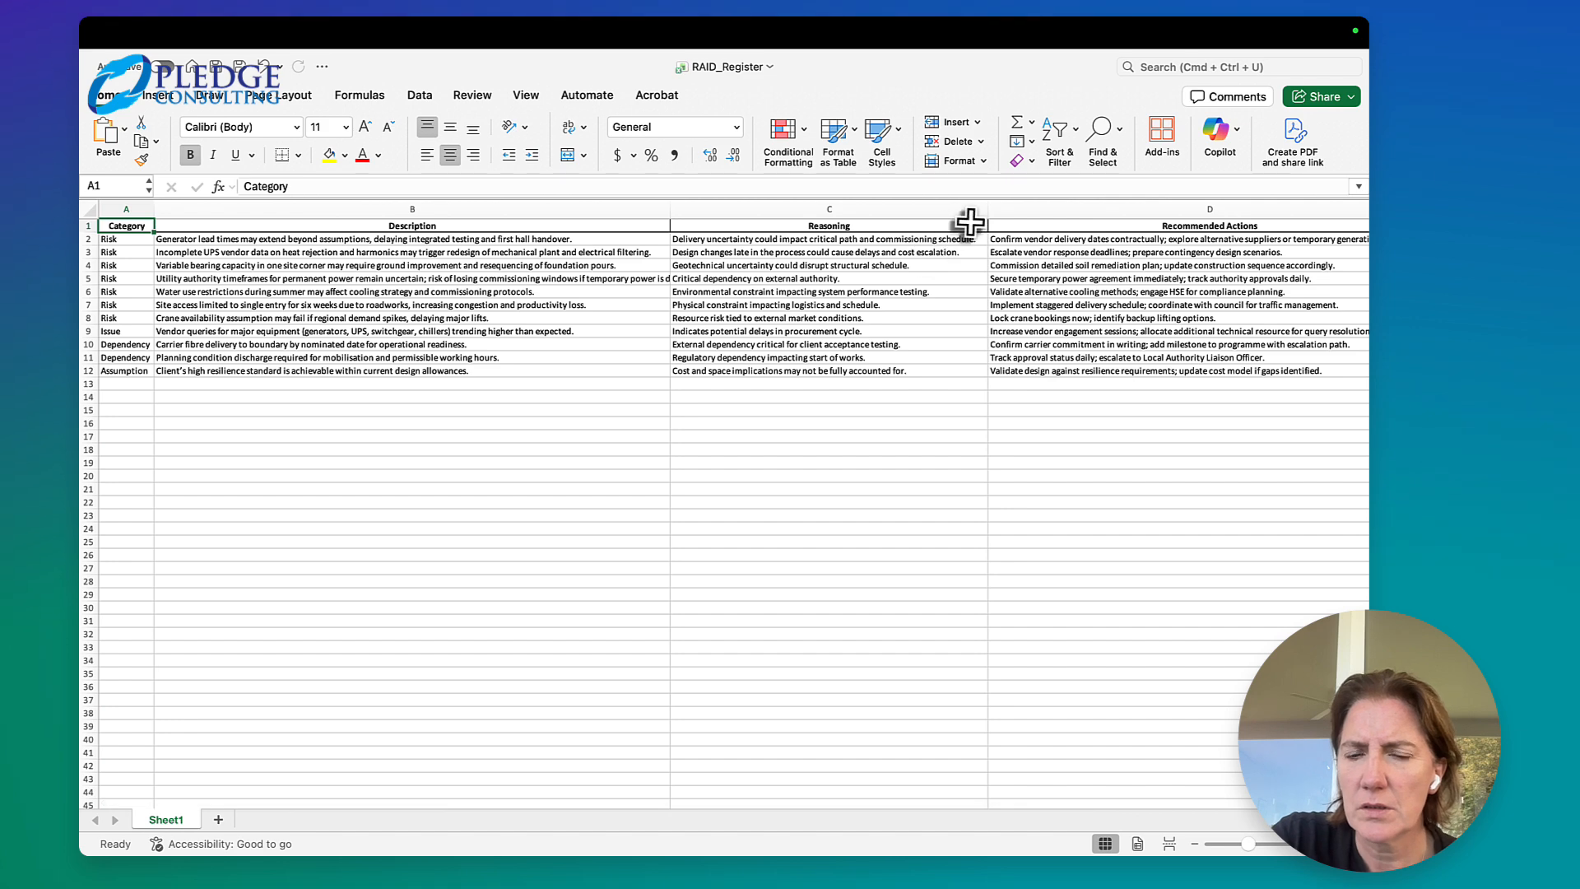
left_click_drag(987, 210, 970, 211)
Fit the Owner, Urgency and Probability columns of the RAID register to their contents
scroll(1060, 285, "right", 10)
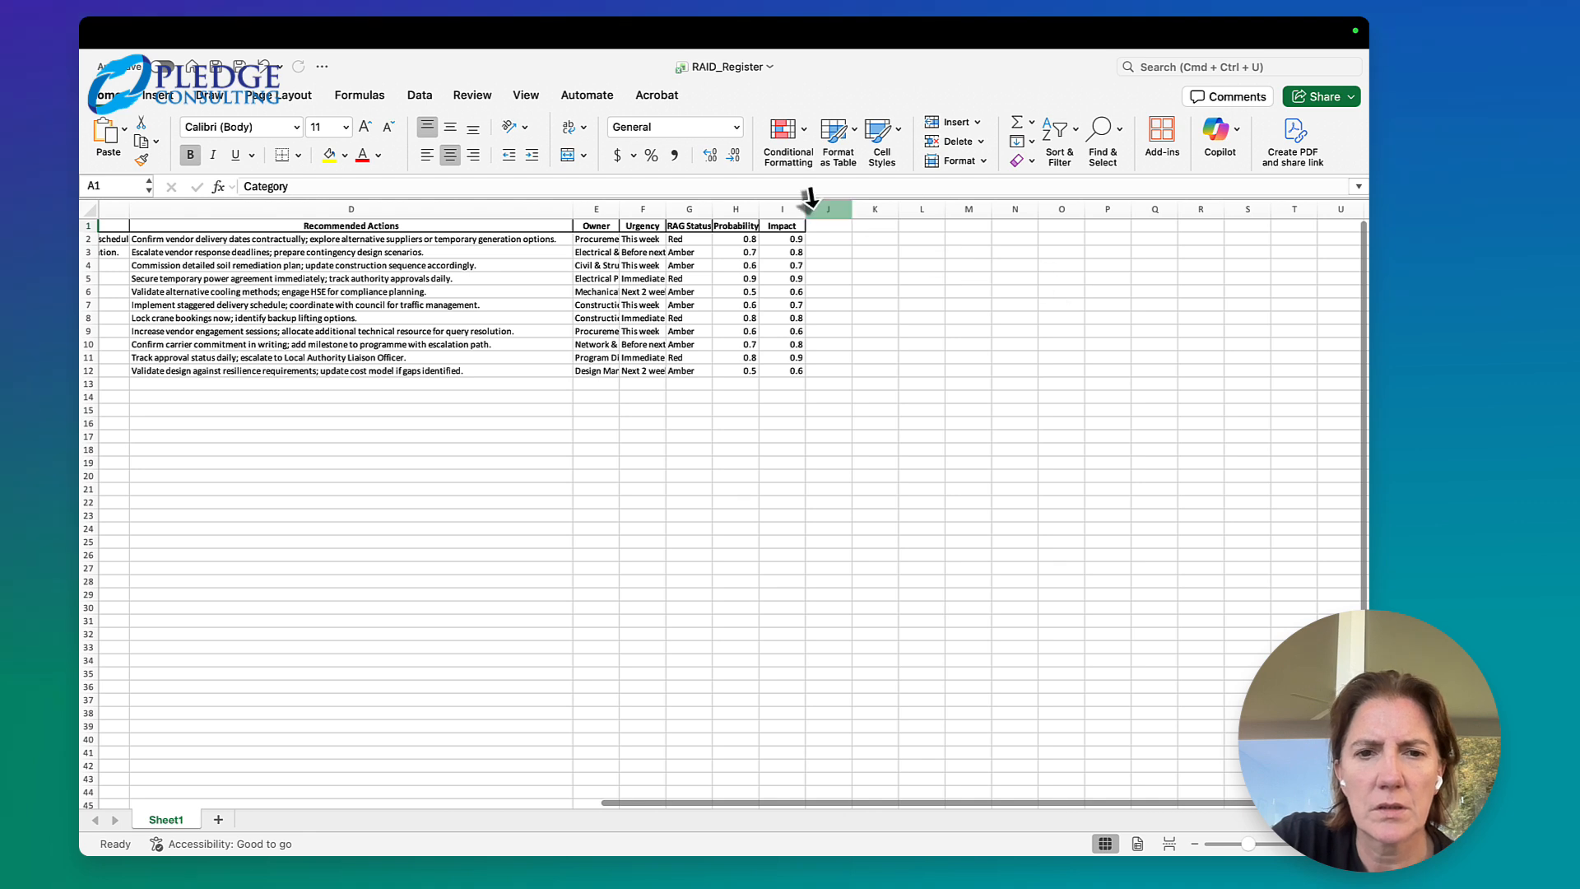
double_click(619, 208)
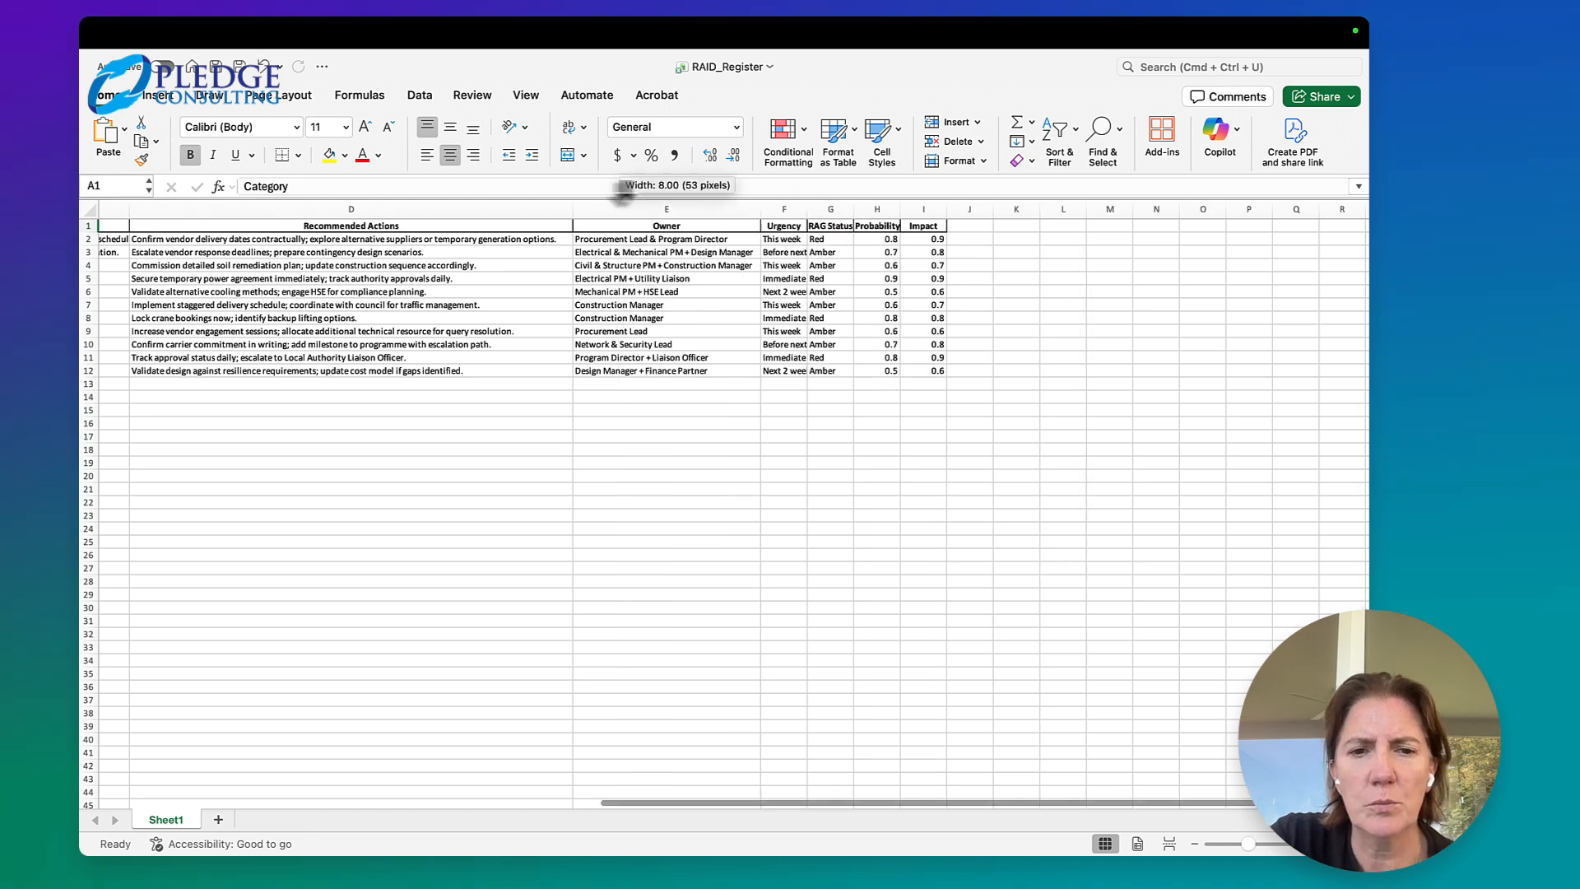
double_click(808, 209)
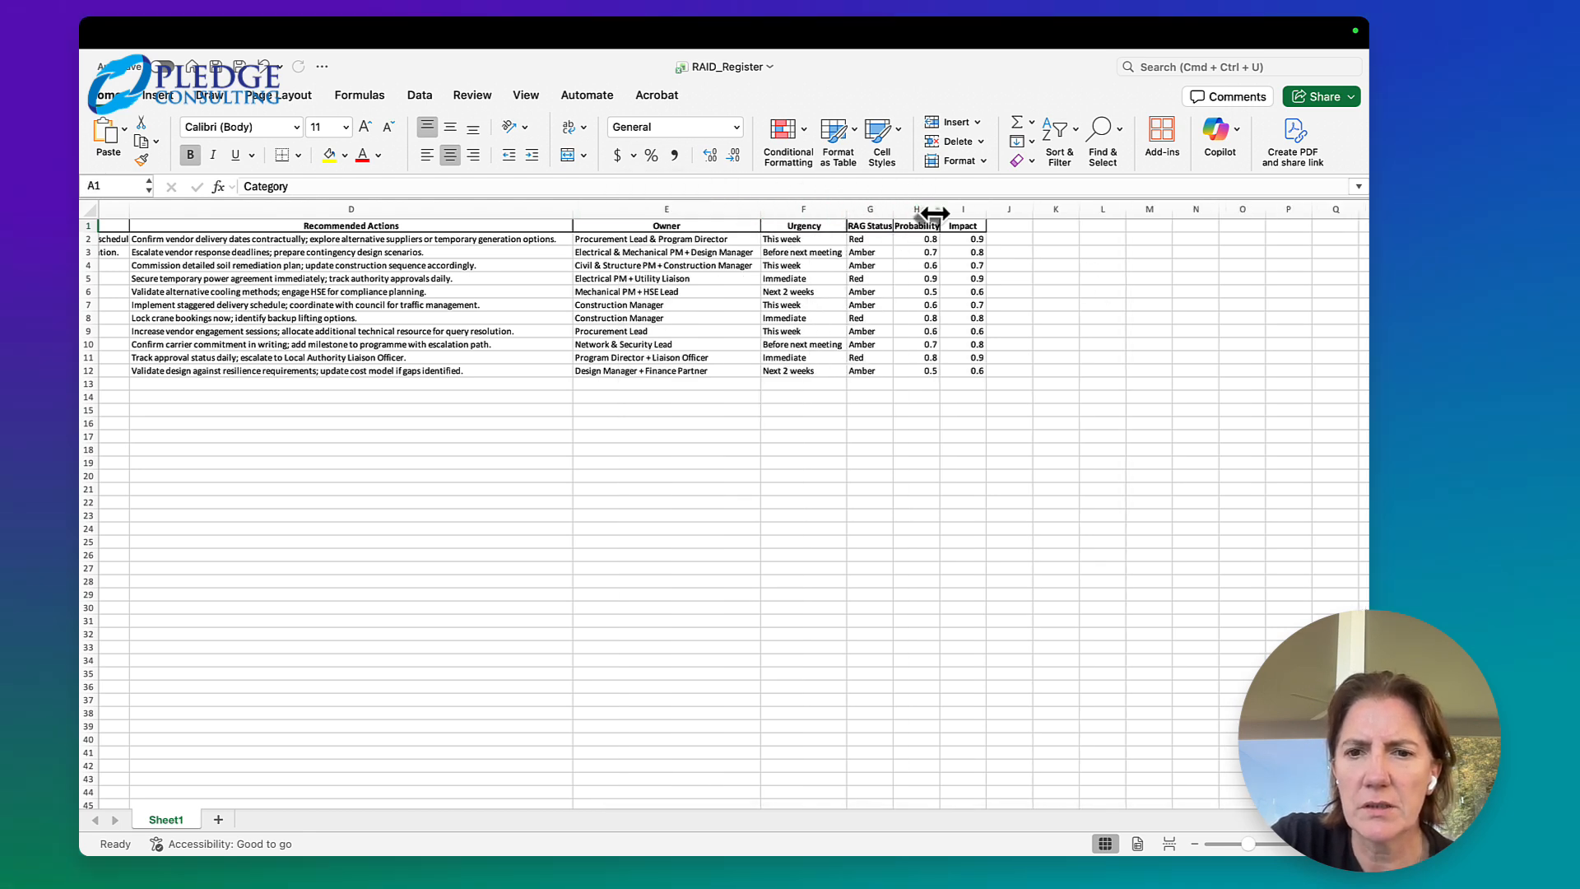
double_click(940, 209)
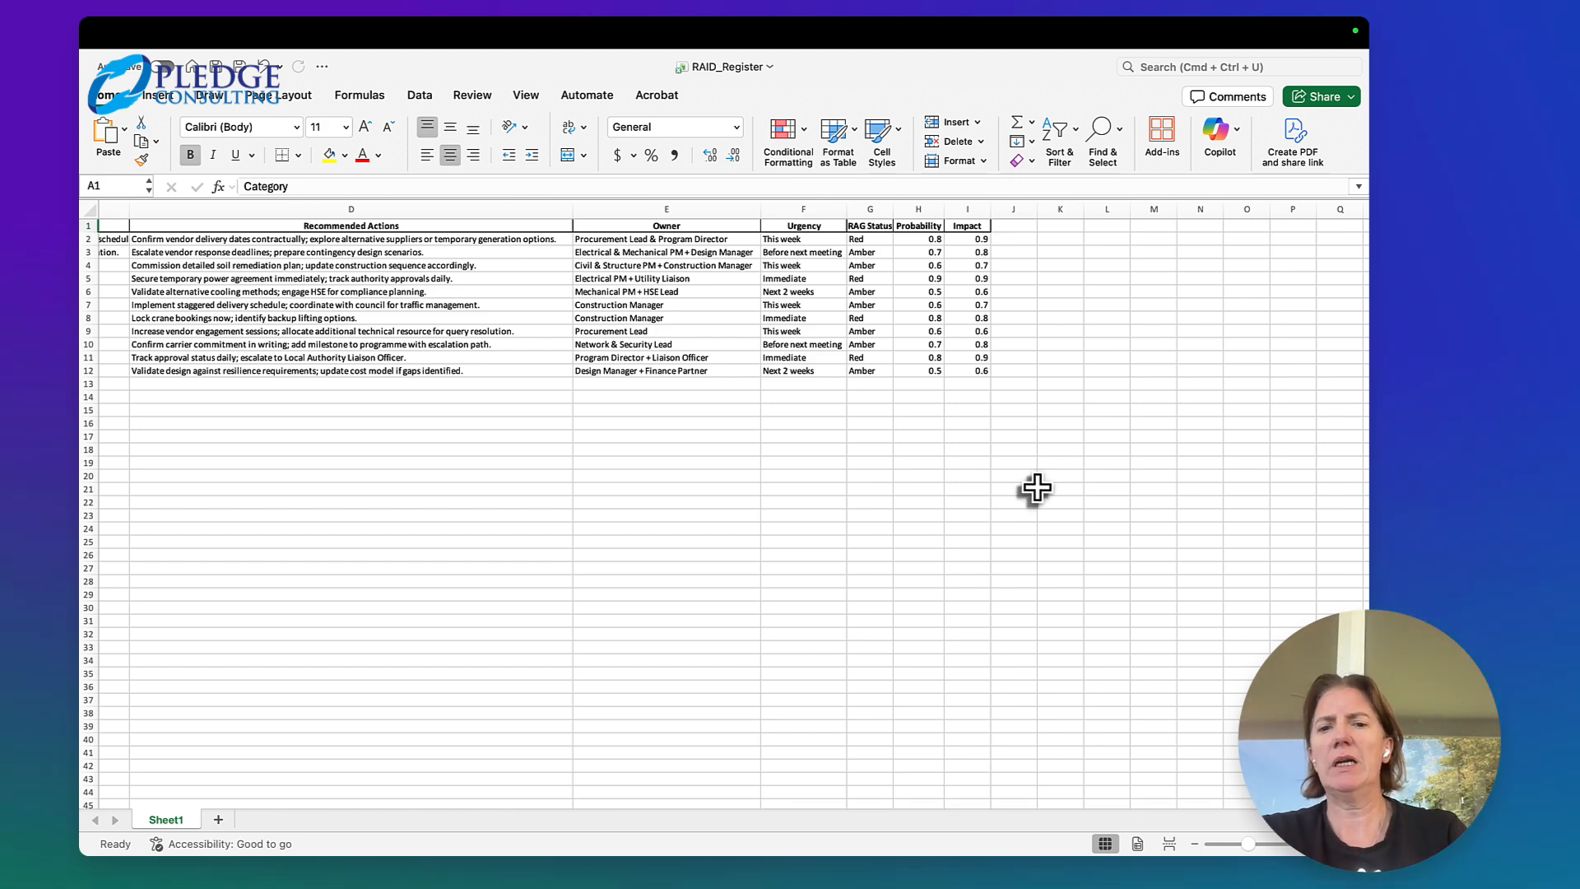
Review the RAID register across its columns, from Impact, Probability and RAG Status back to Description and Category
scroll(1037, 488, "left", 3)
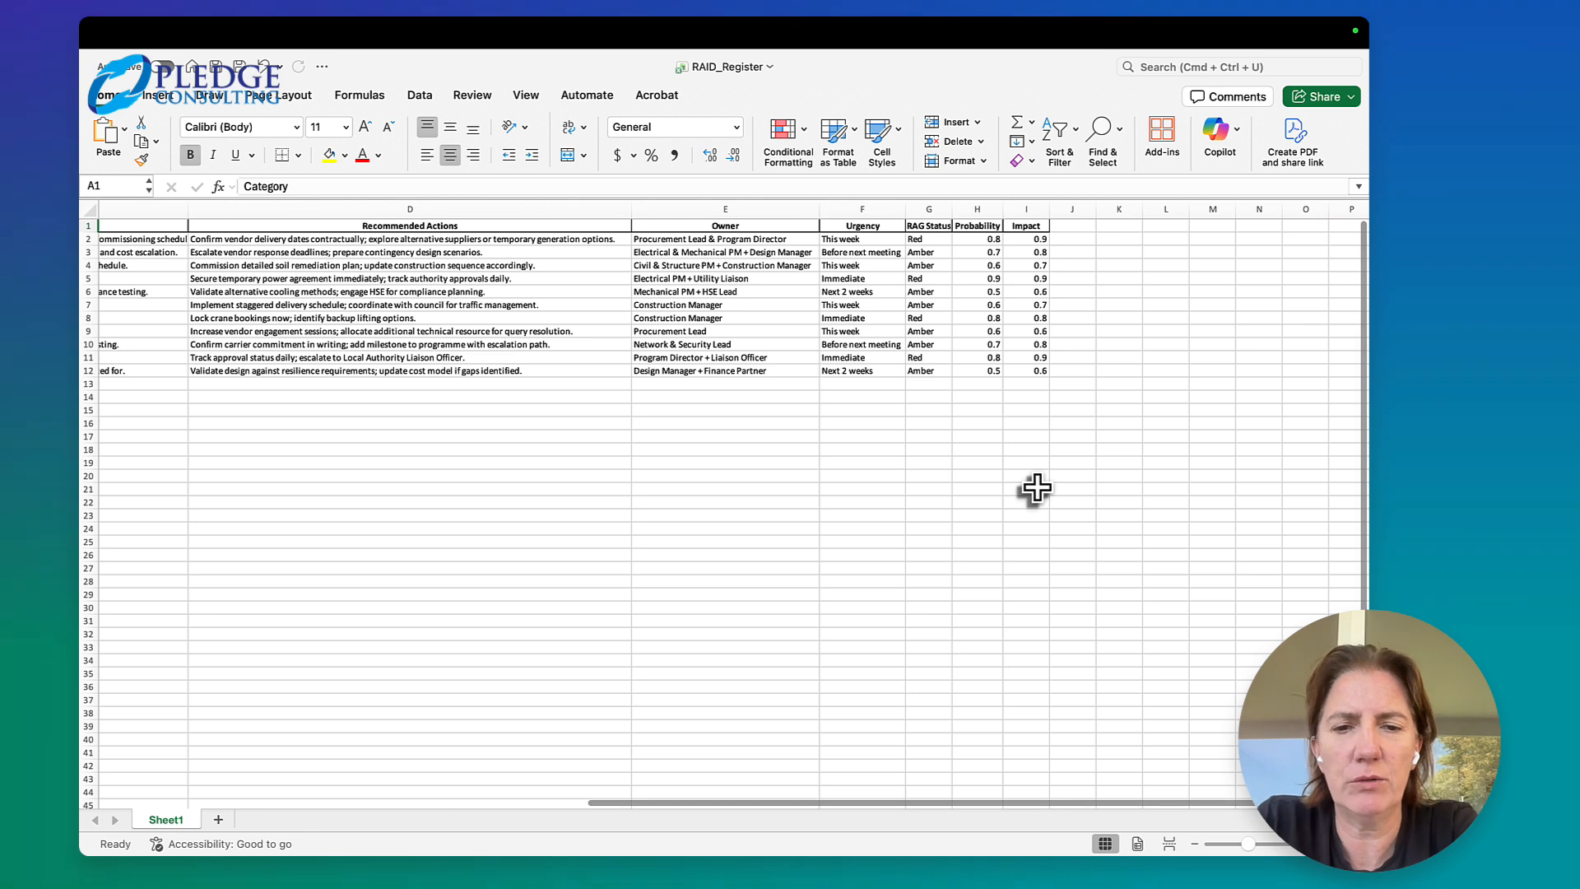
scroll(1037, 488, "left", 1)
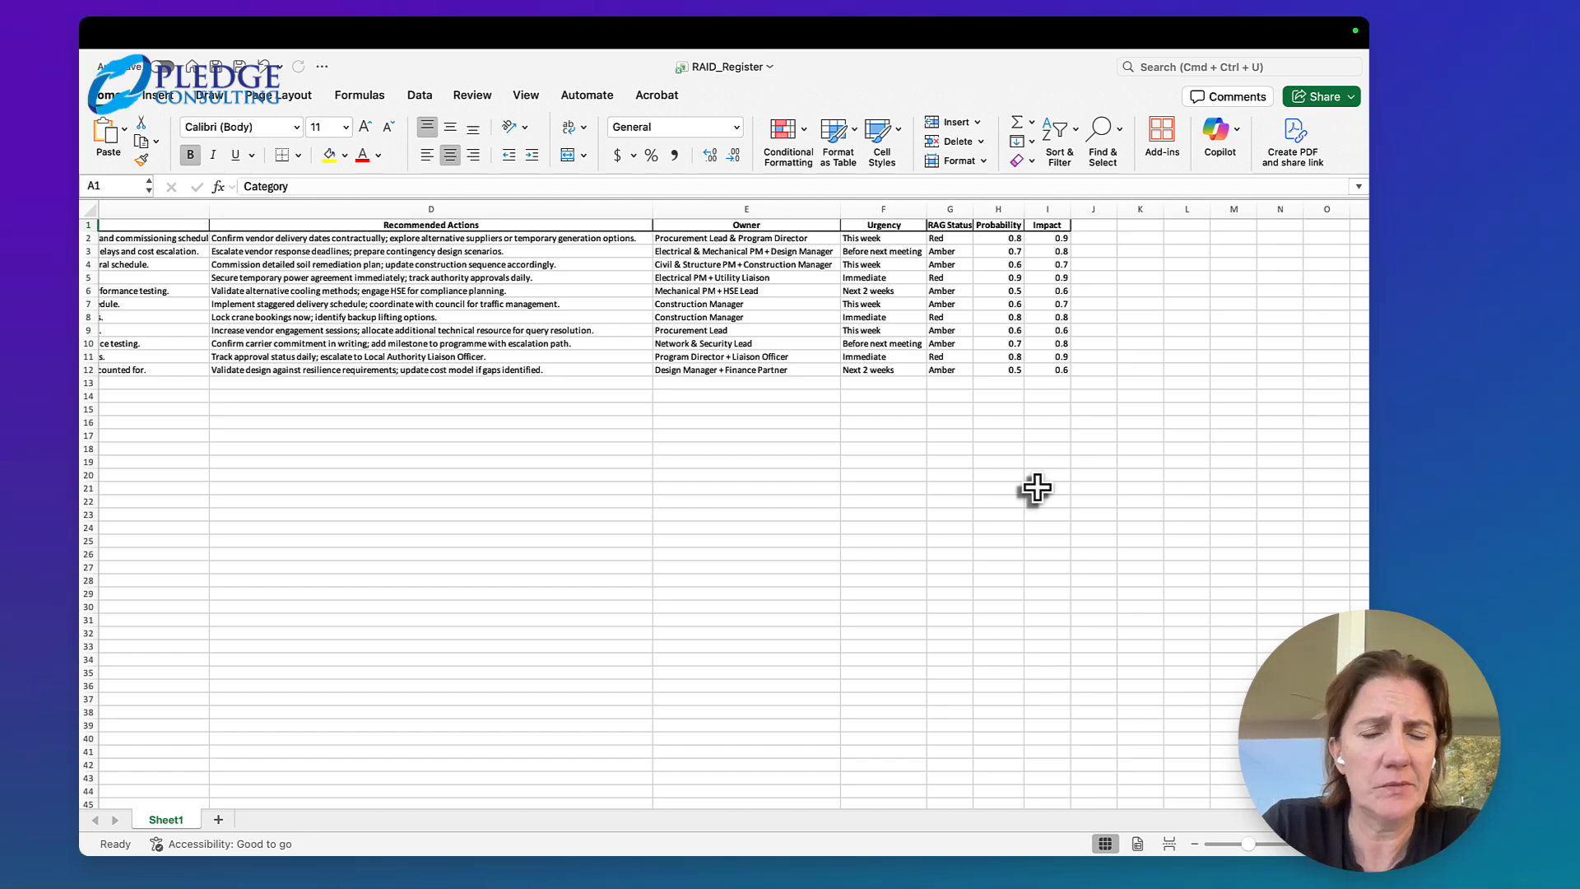
scroll(1038, 488, "left", 10)
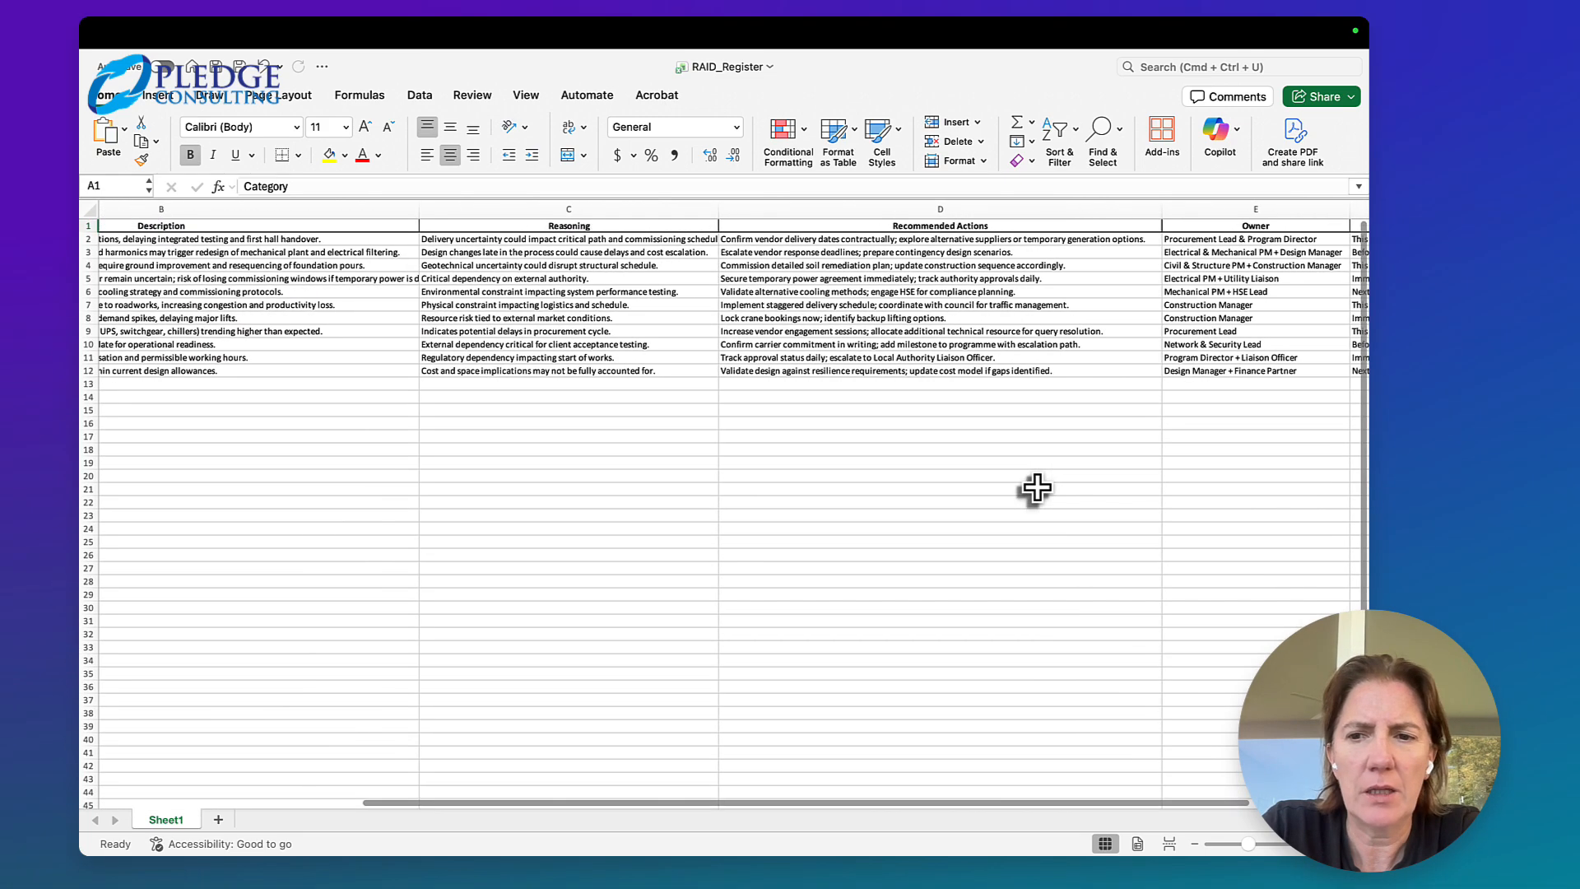
scroll(1038, 488, "right", 10)
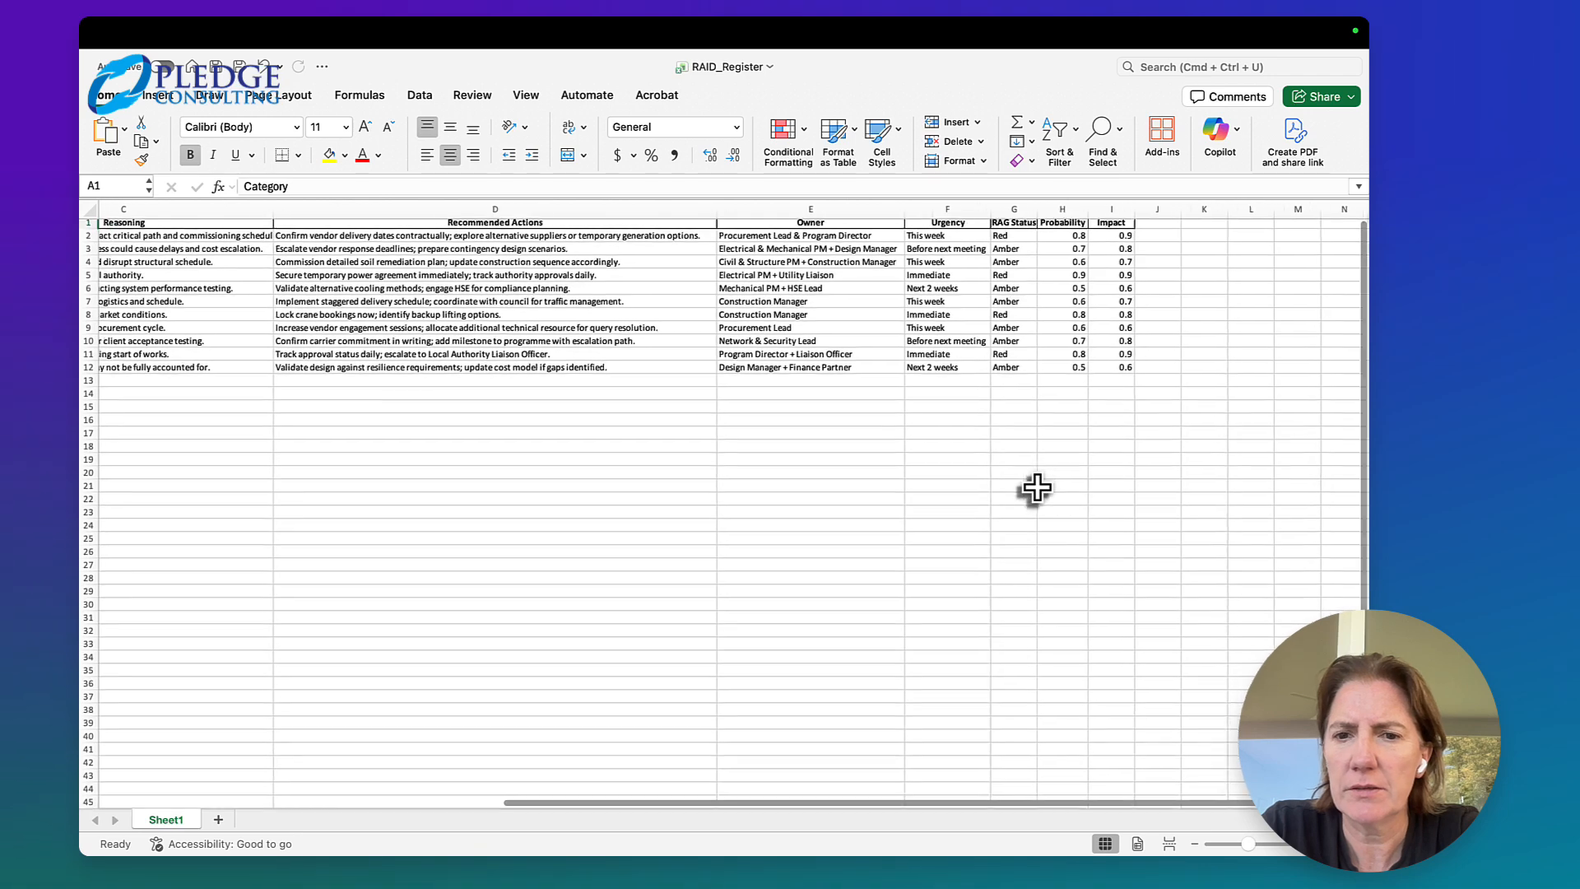
scroll(1037, 489, "left", 3)
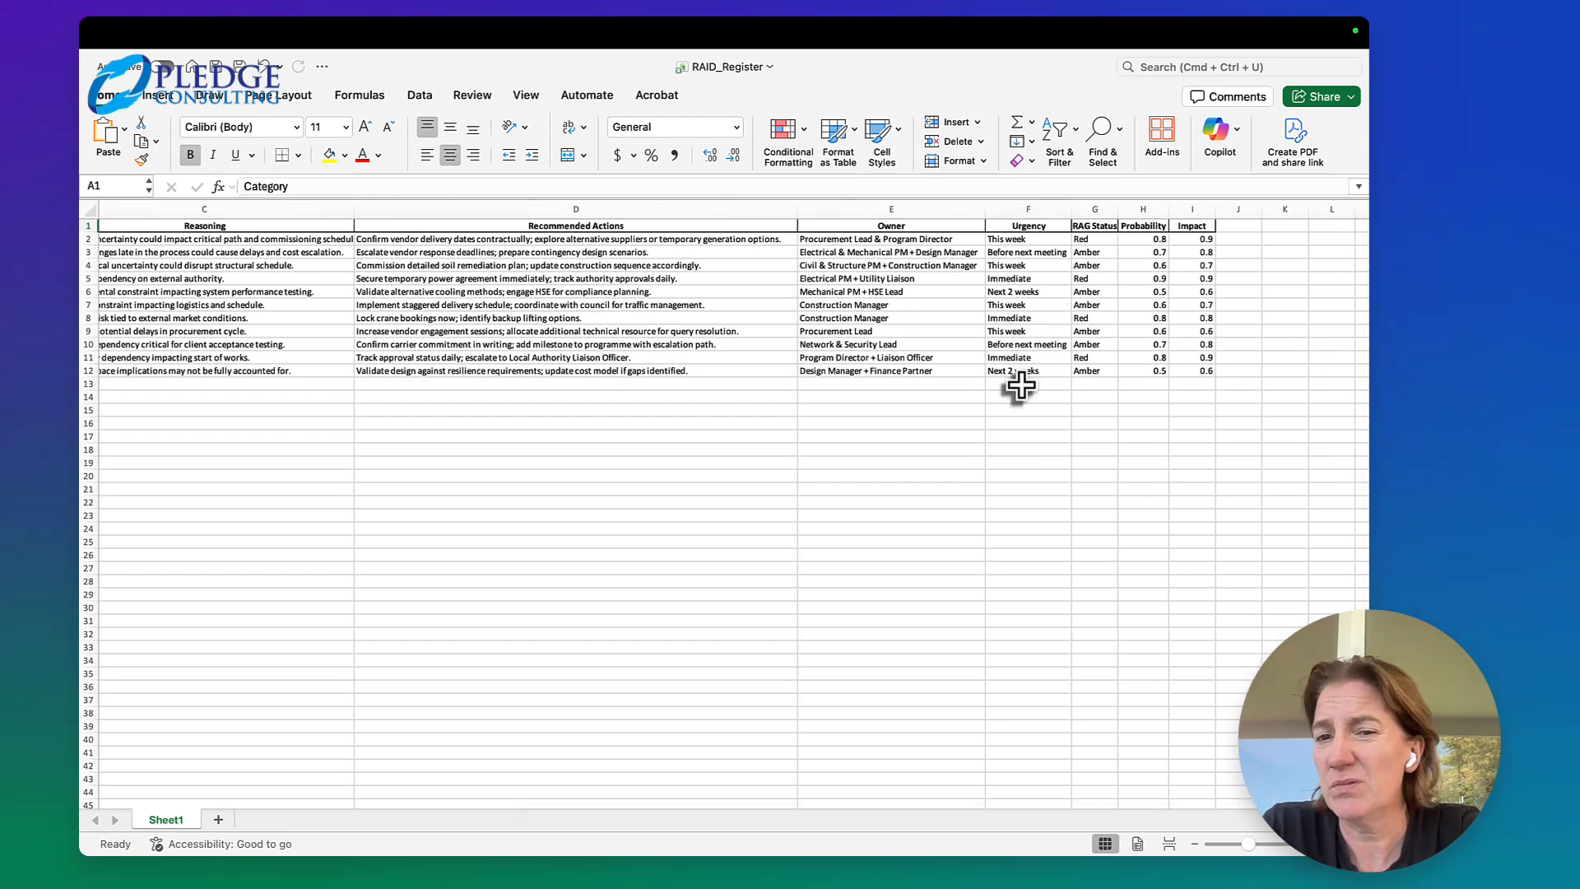
scroll(1006, 464, "left", 5)
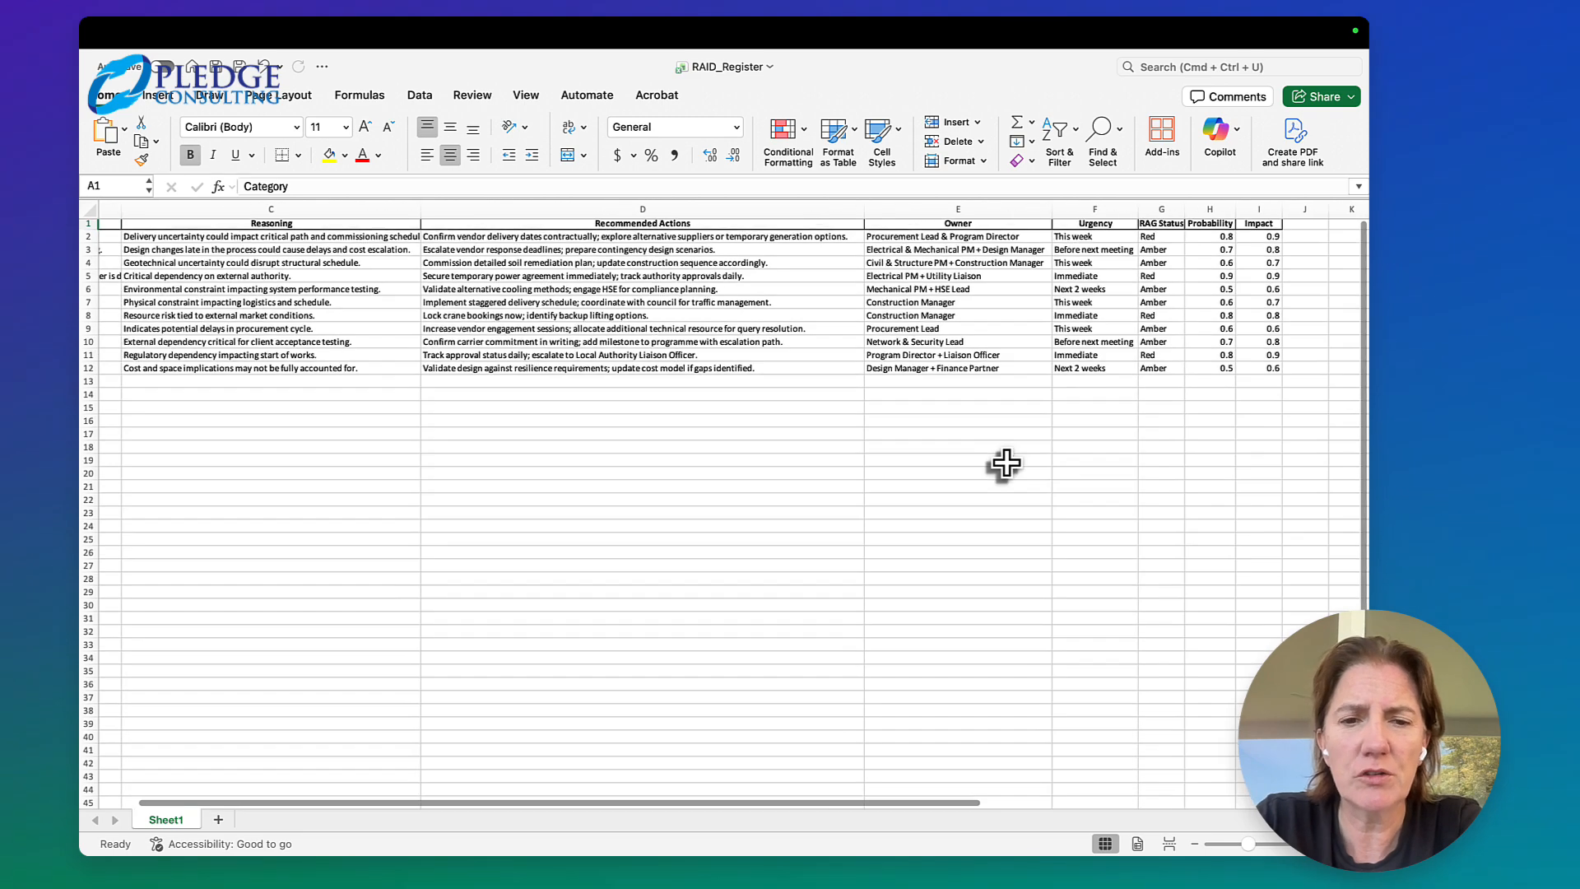
scroll(1005, 465, "left", 4)
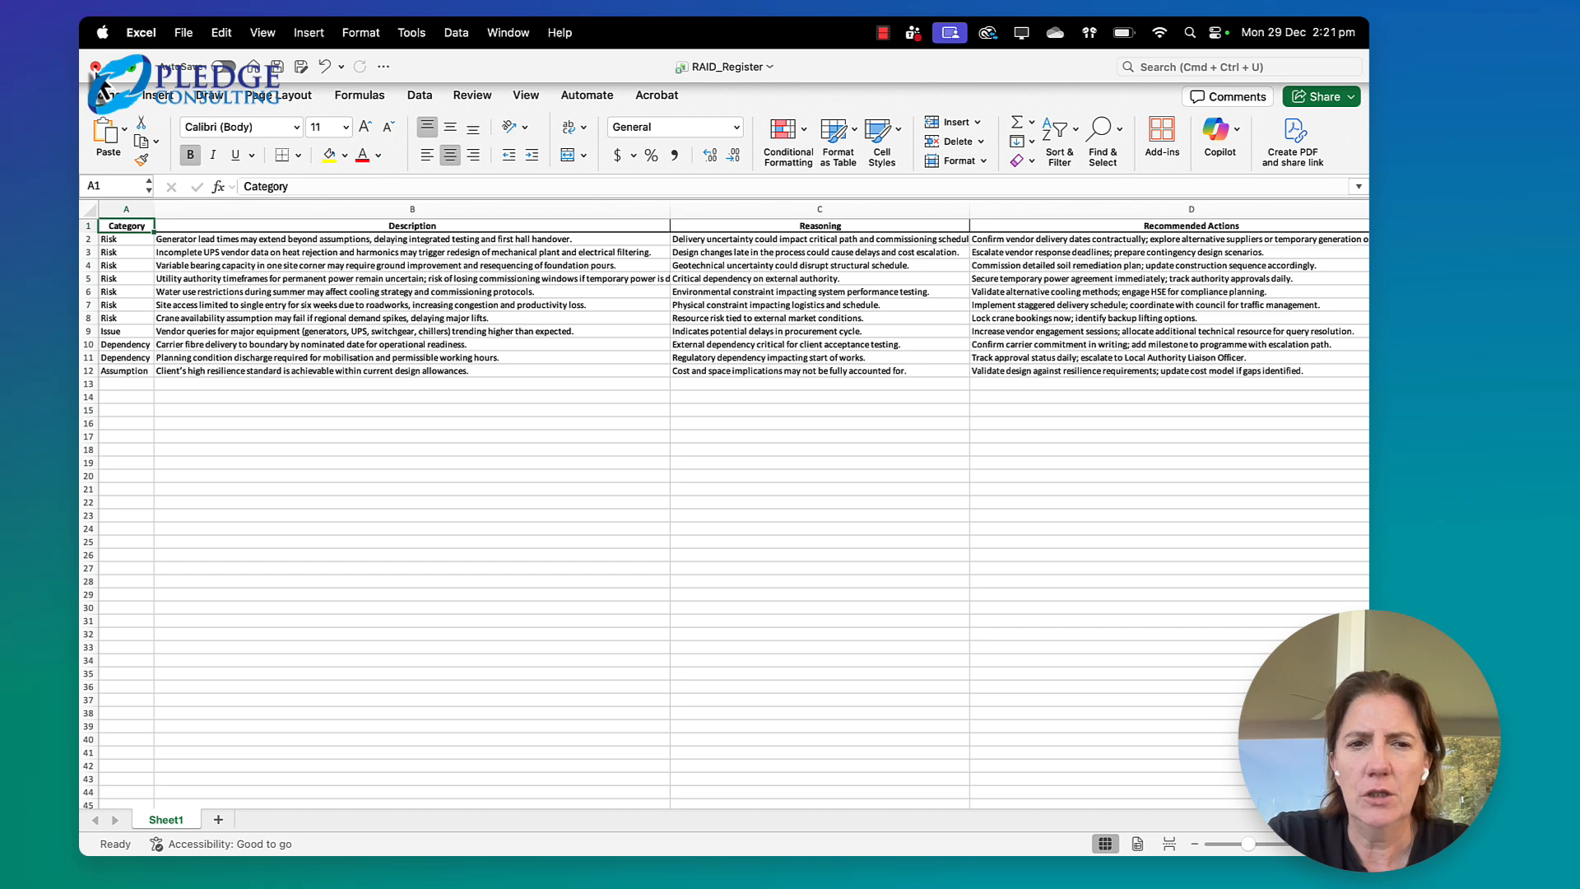
Close RAID_Register.xlsx without saving the changes, return to Microsoft Teams and dismiss the Downloads list
left_click(95, 66)
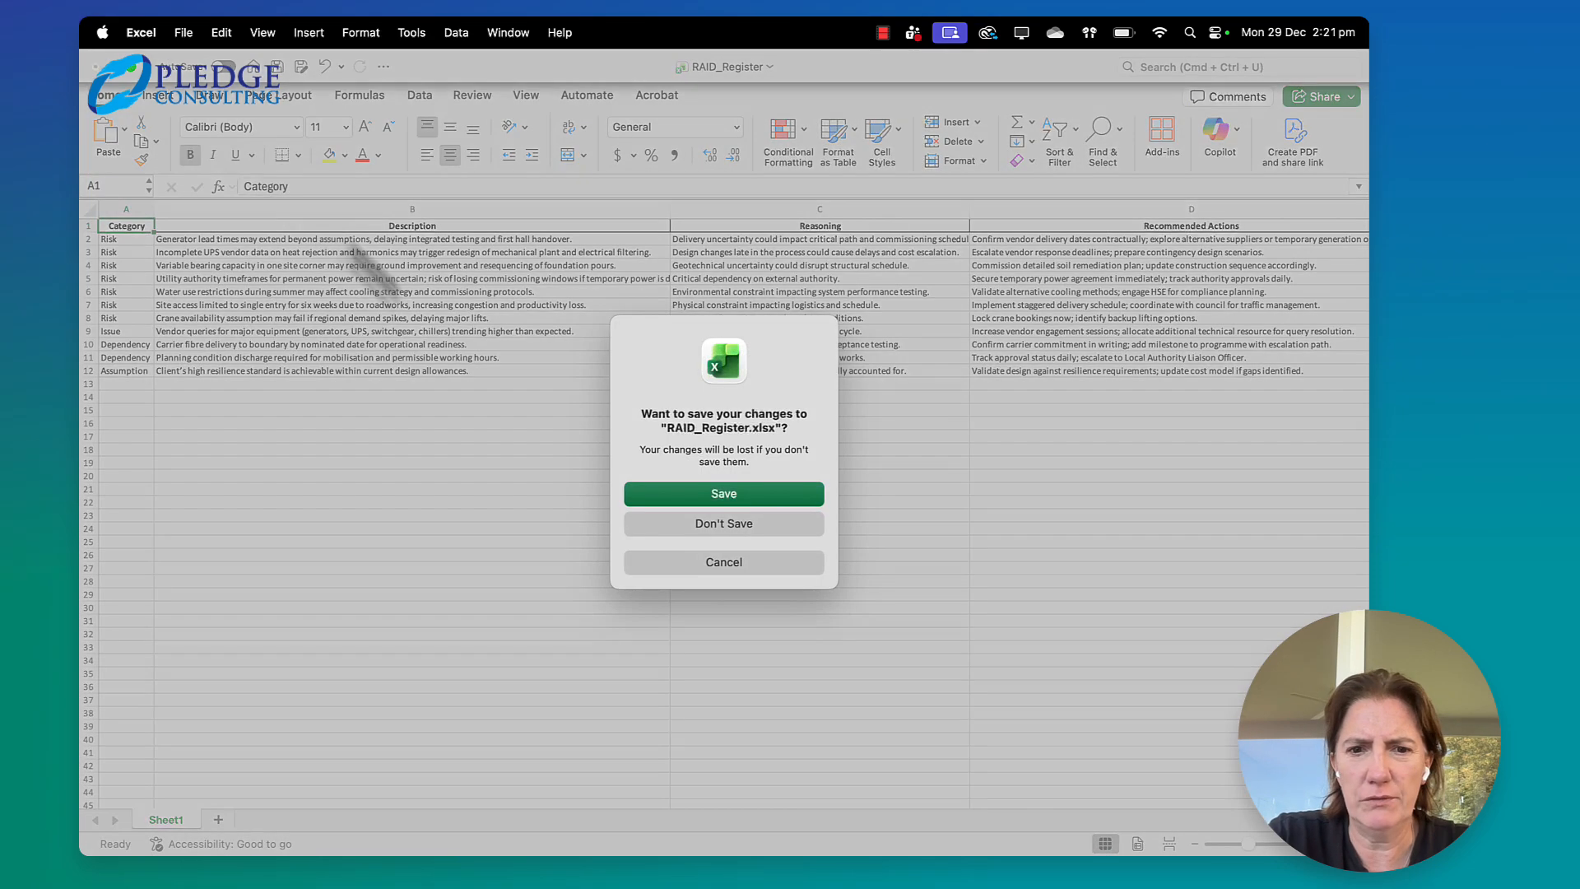
left_click(702, 519)
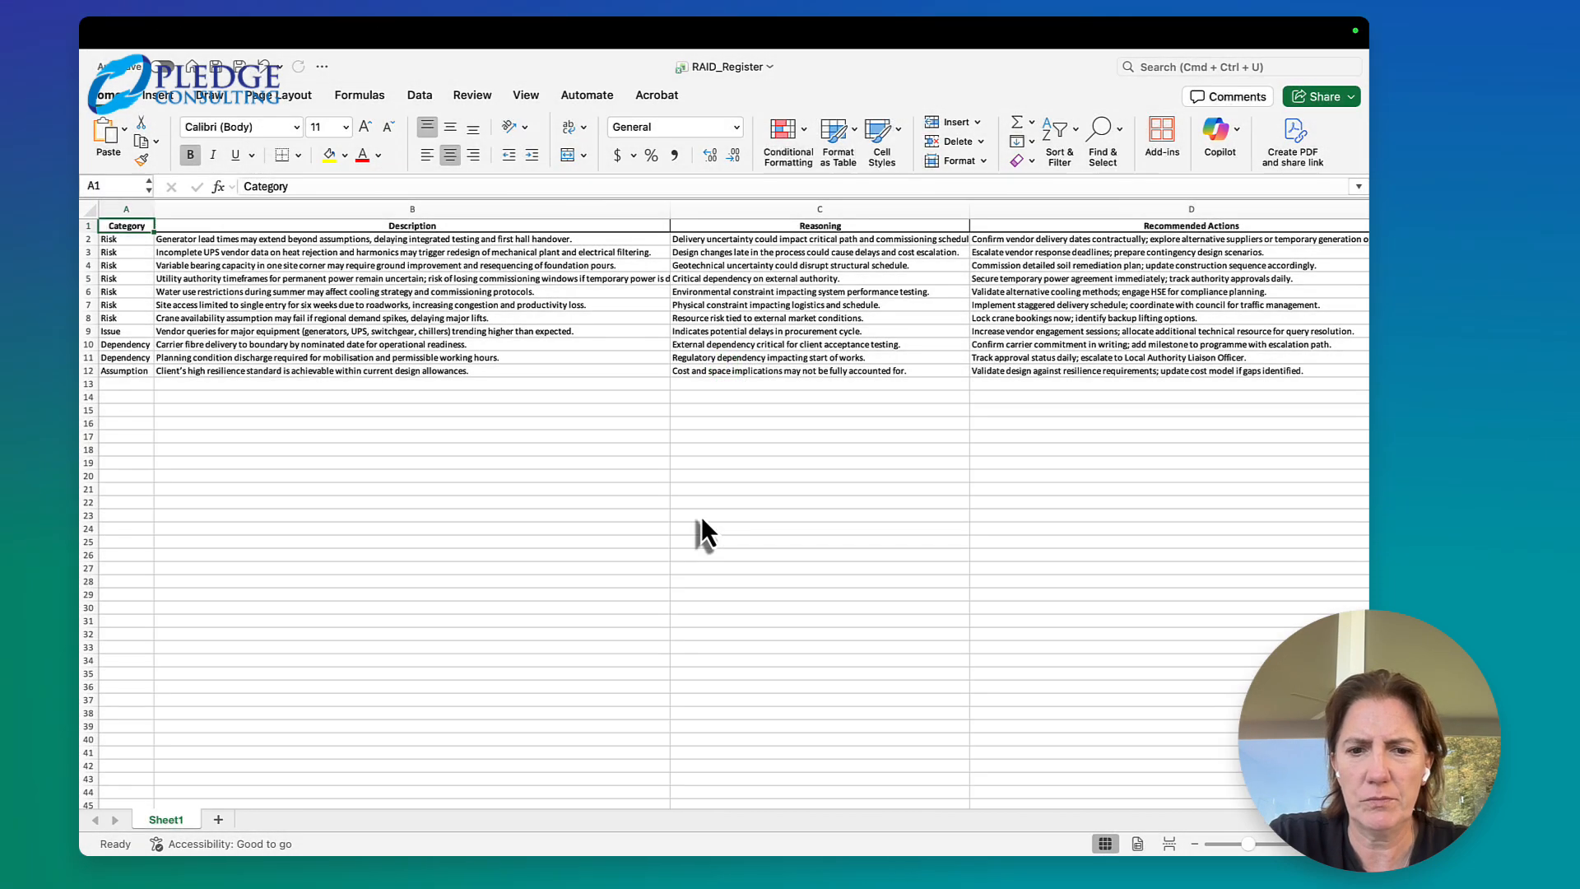
left_click(758, 549)
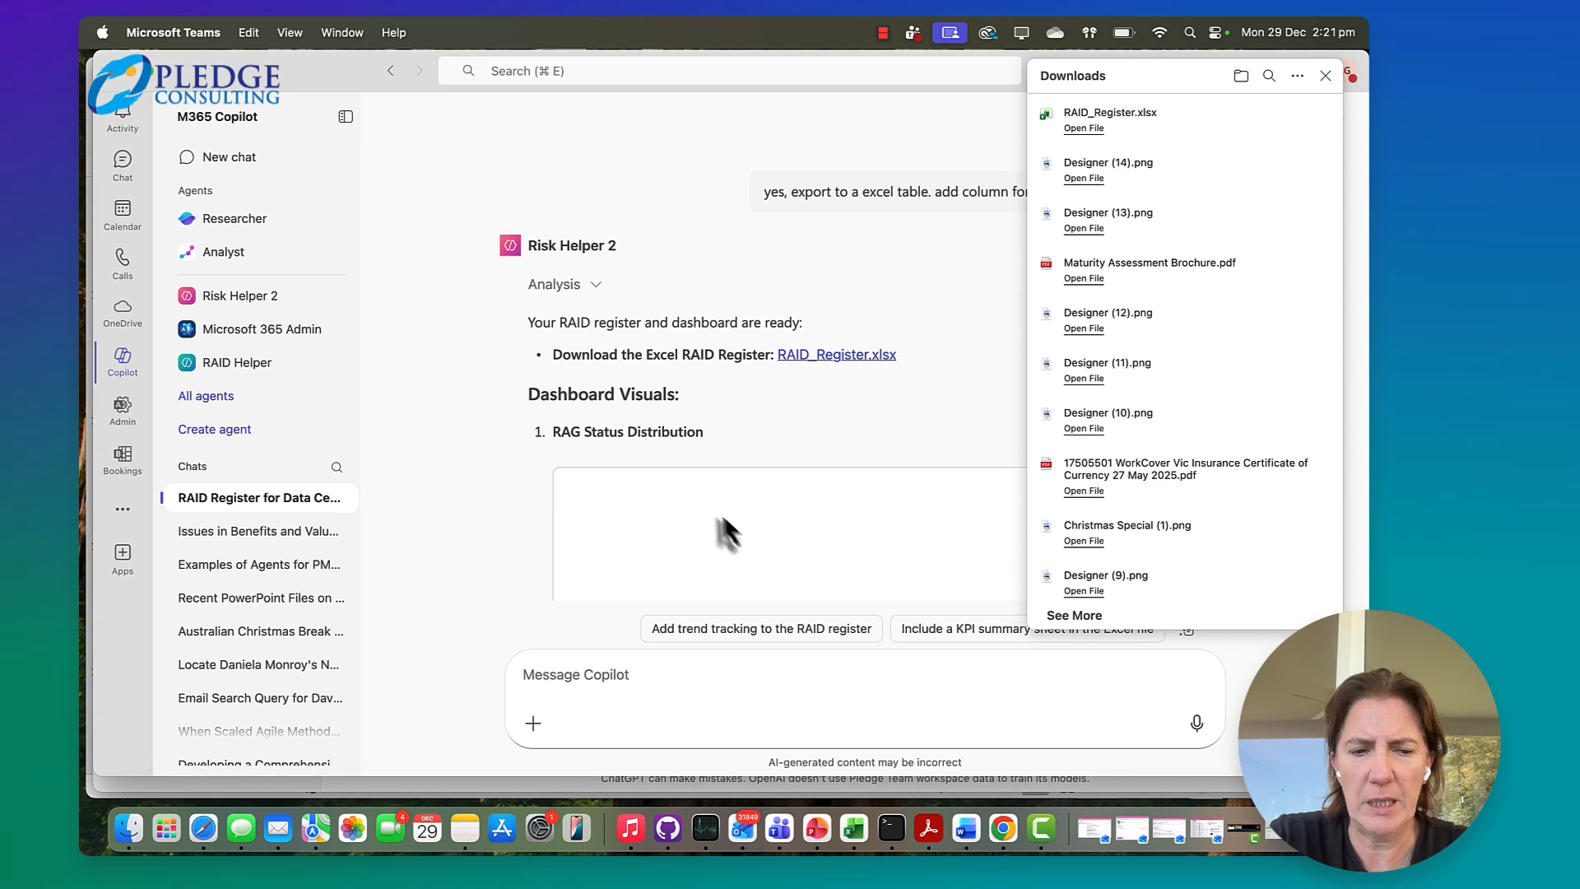
left_click(1326, 77)
Review the agent's dashboard visuals, the summary of the Excel file and dashboard, and the offered follow-up options
scroll(823, 496, "down", 10)
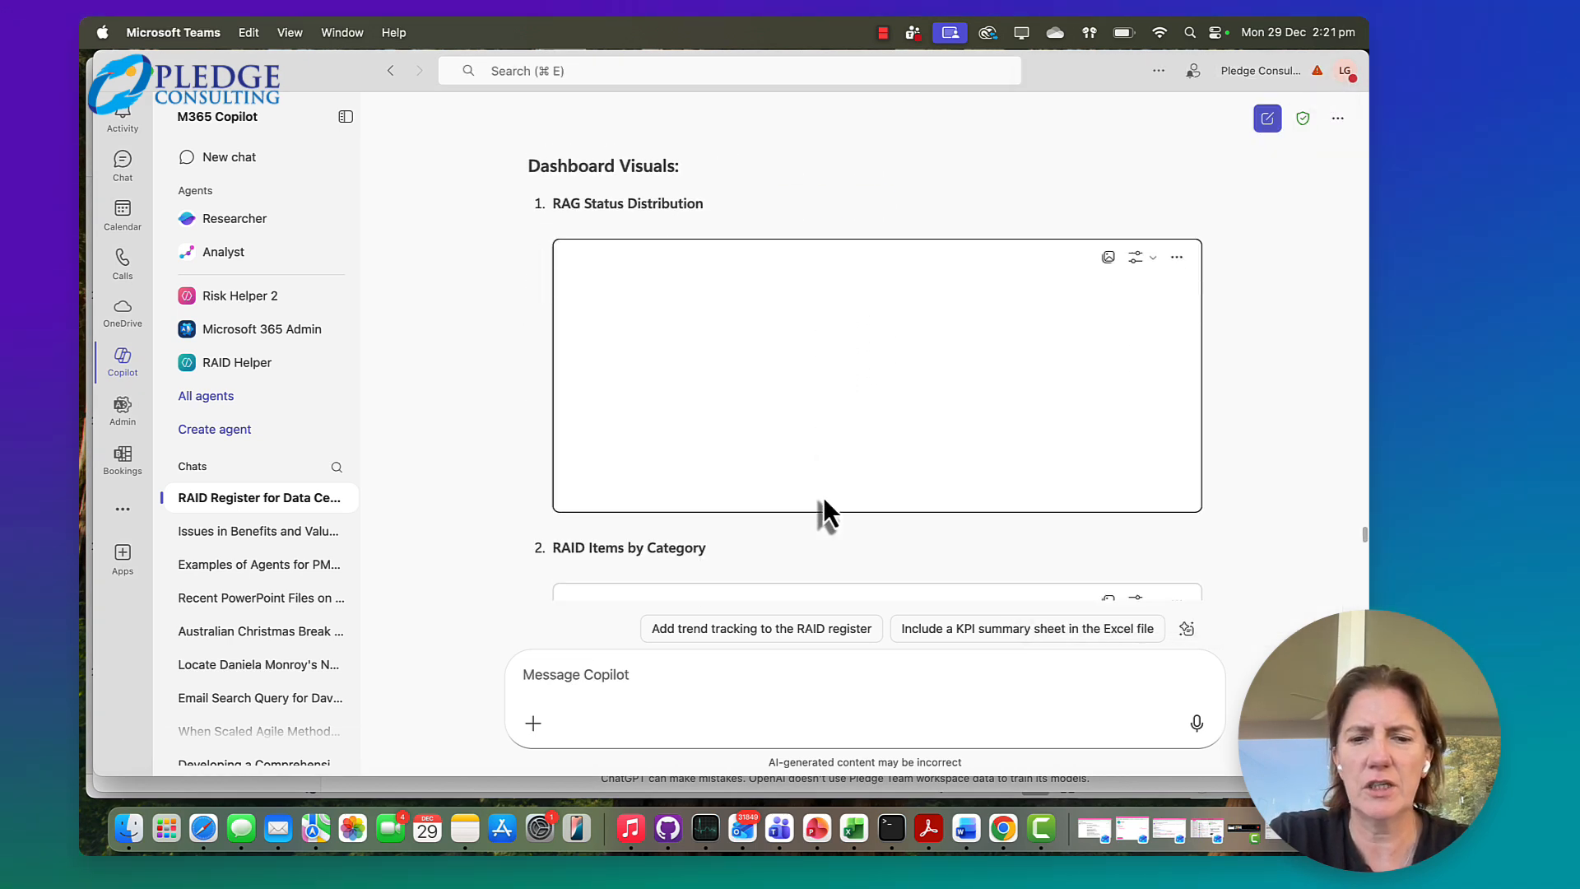
scroll(824, 501, "down", 10)
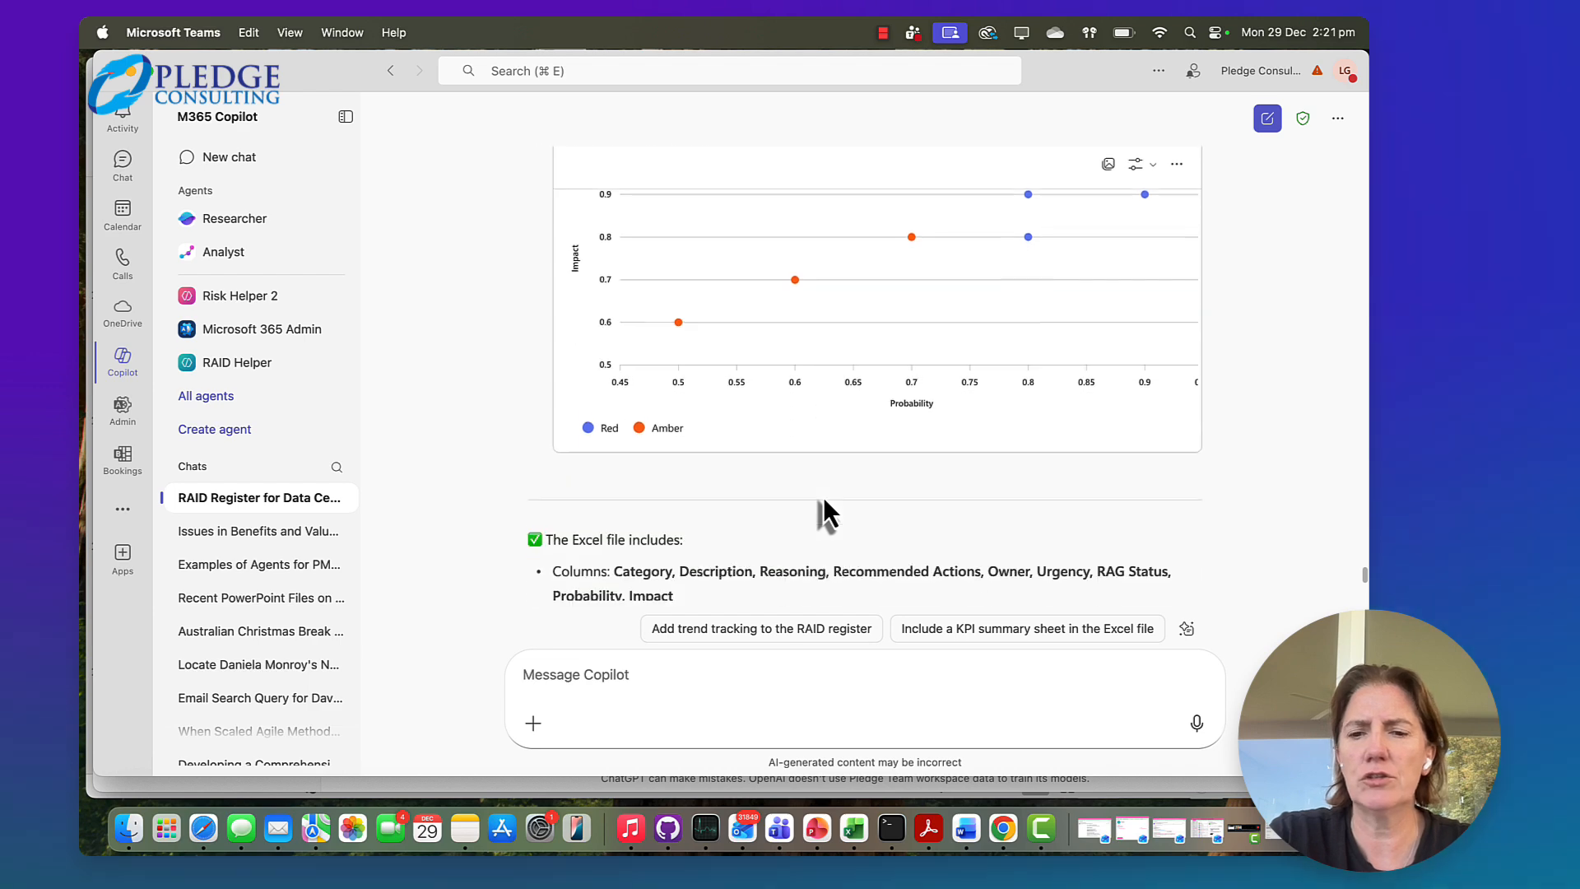
scroll(823, 497, "down", 3)
scroll(823, 497, "up", 3)
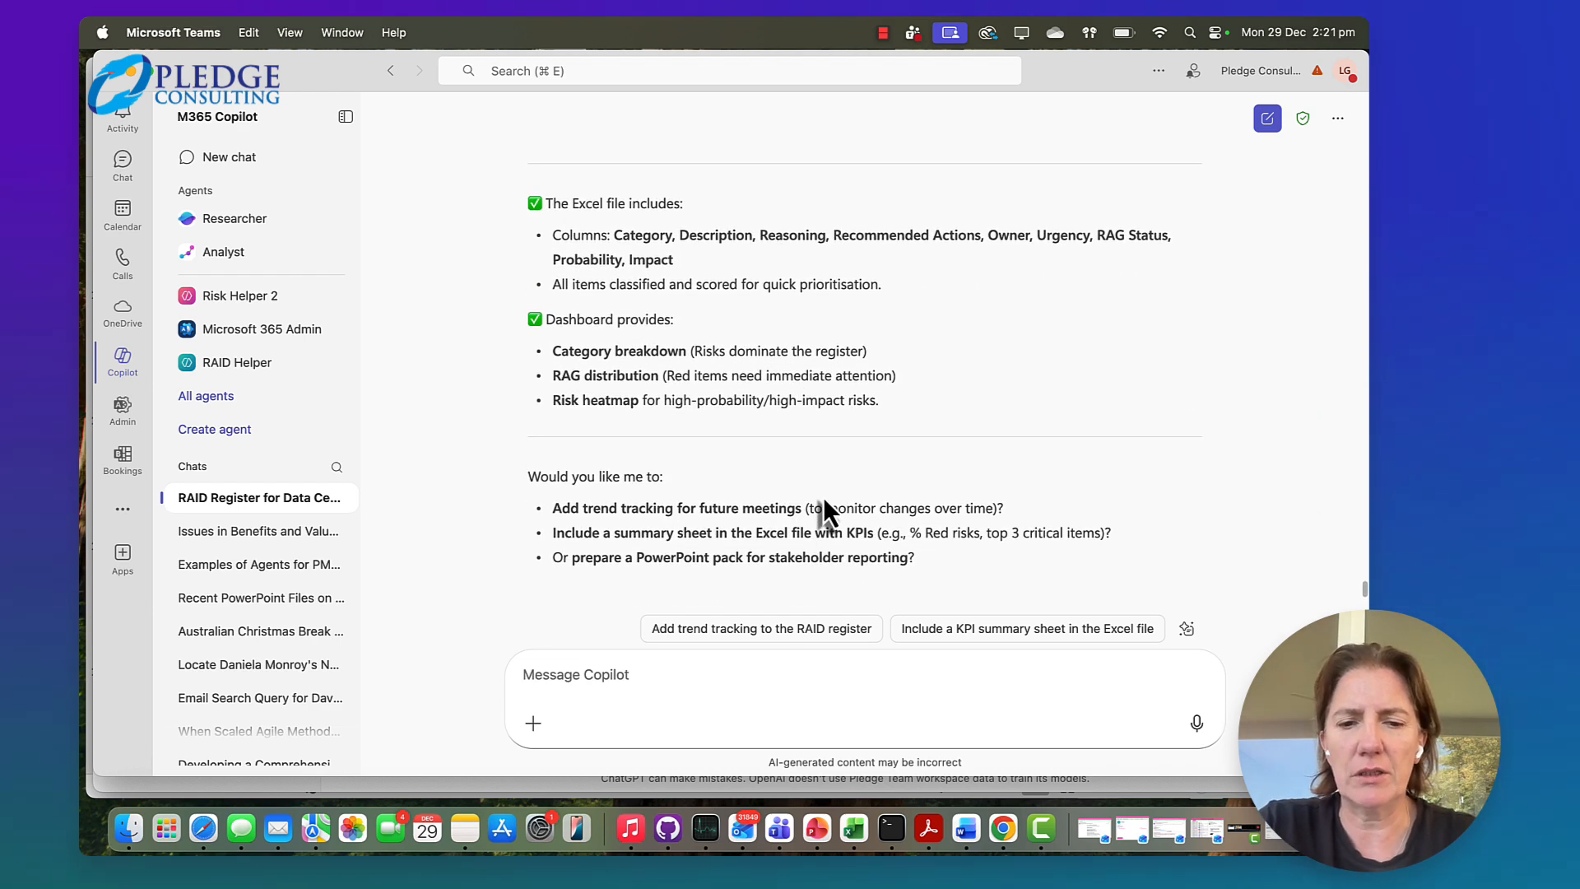
scroll(823, 497, "down", 1)
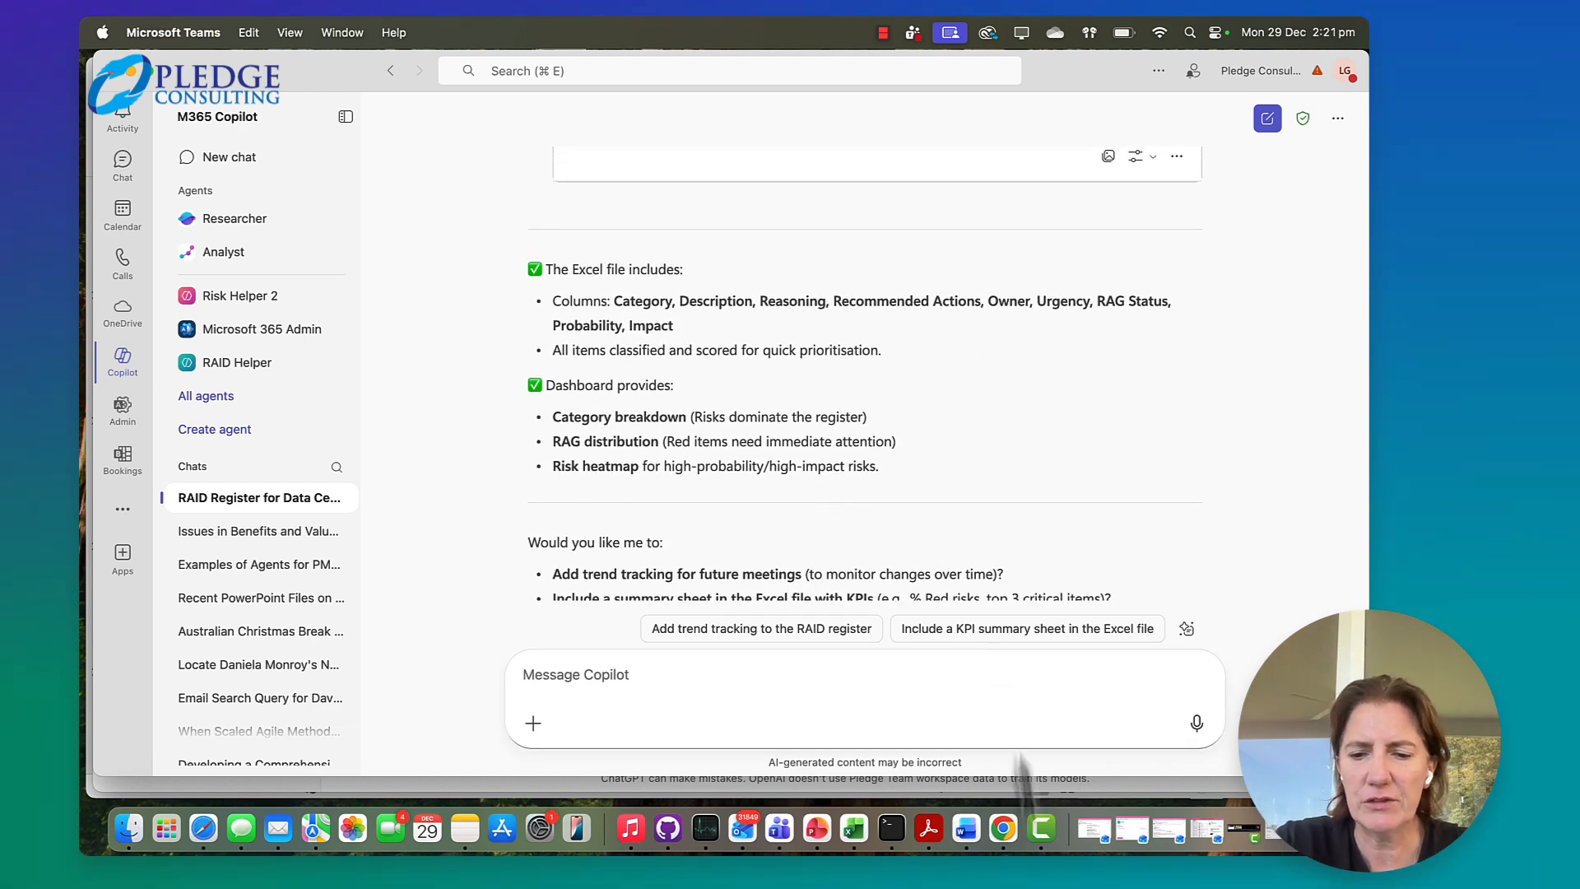